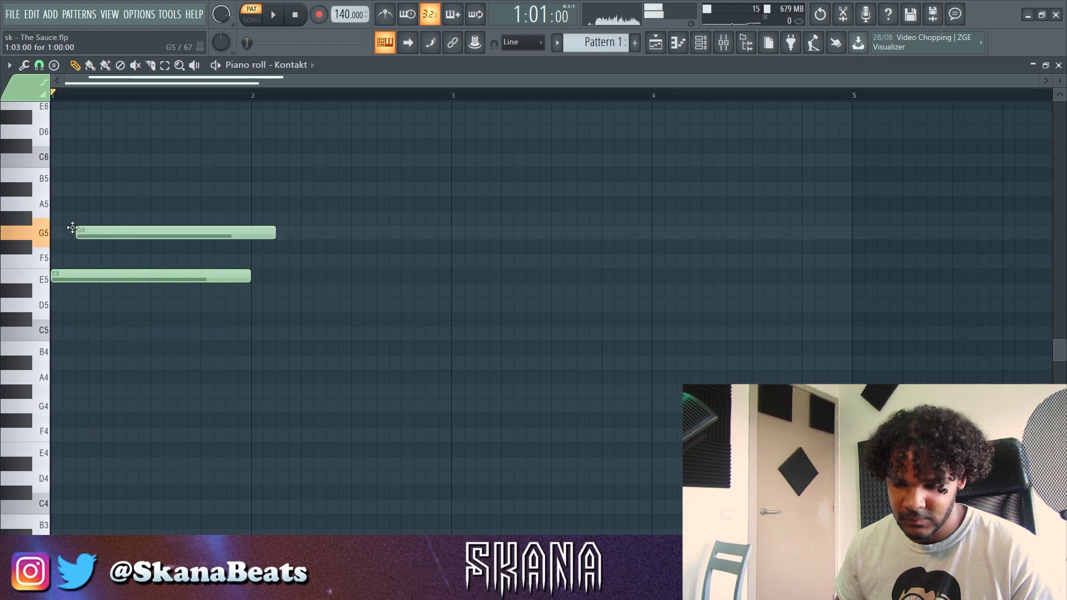
# - Place staggered E5, G5 and A5 notes at the start of bar 1 and play them back
pyautogui.moveTo(72, 228); pyautogui.dragTo(113, 208)
pyautogui.click(76, 232)
pyautogui.press('space')
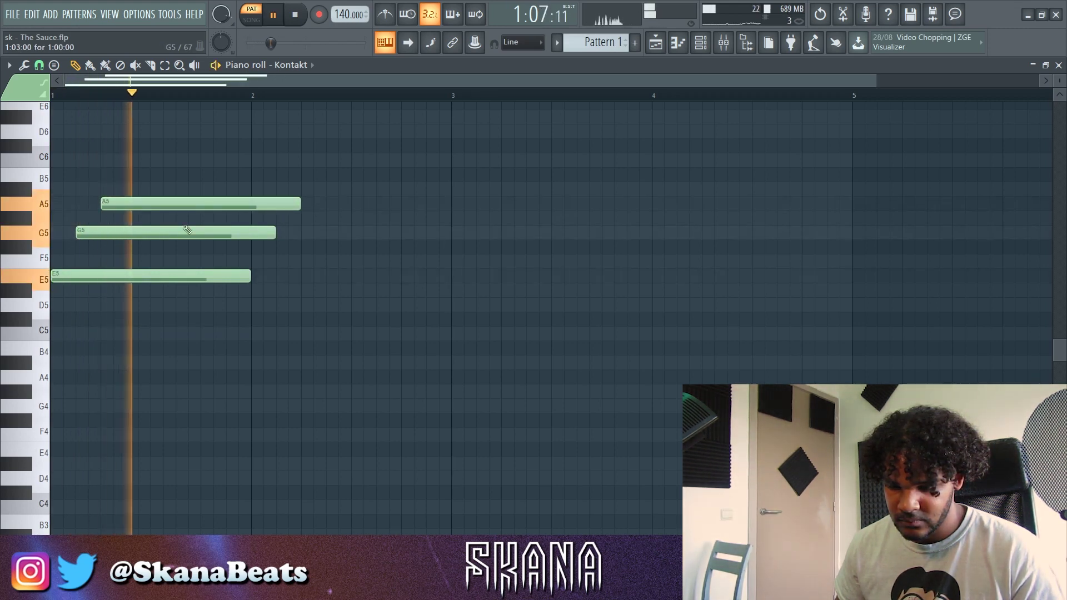
# - Shorten the three notes together so the A5 note ends at bar 2, auditioning the loop
pyautogui.press('space')
pyautogui.moveTo(227, 166); pyautogui.dragTo(225, 280)
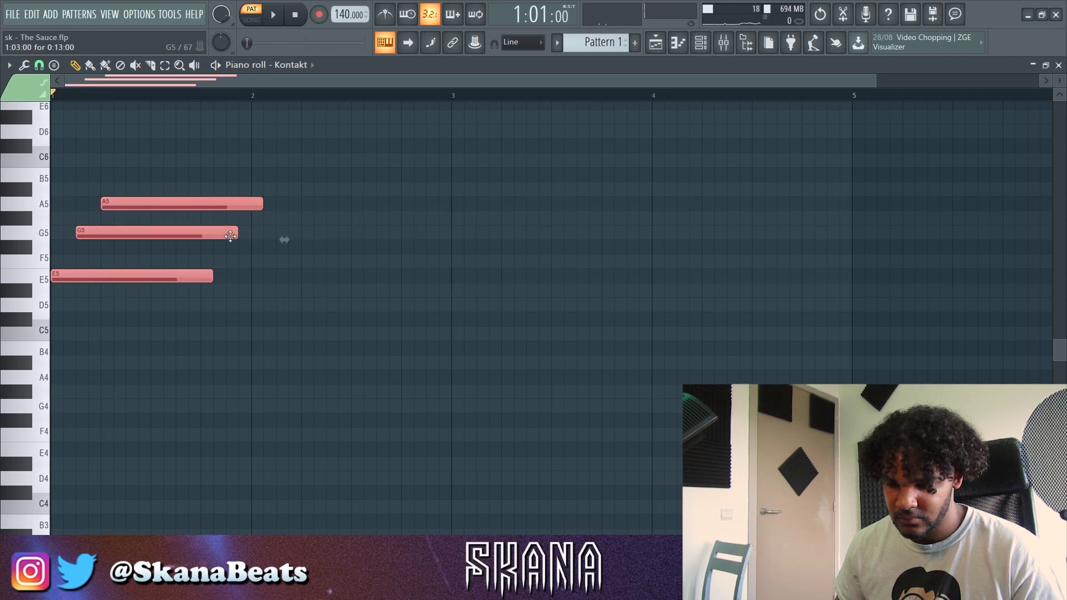
pyautogui.moveTo(234, 235); pyautogui.dragTo(222, 234)
pyautogui.click(269, 257)
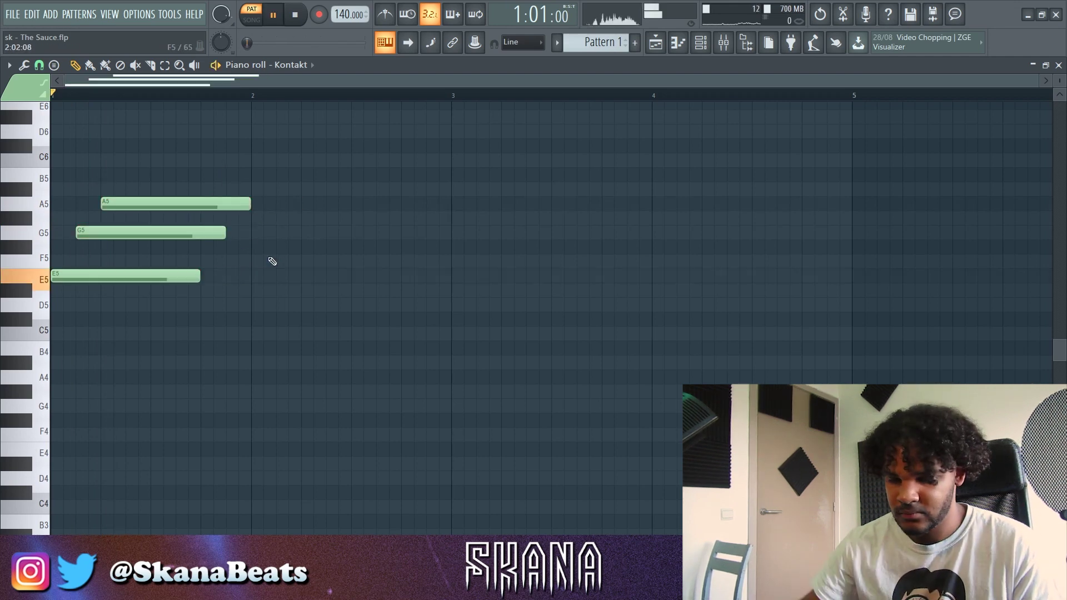
pyautogui.press('space')
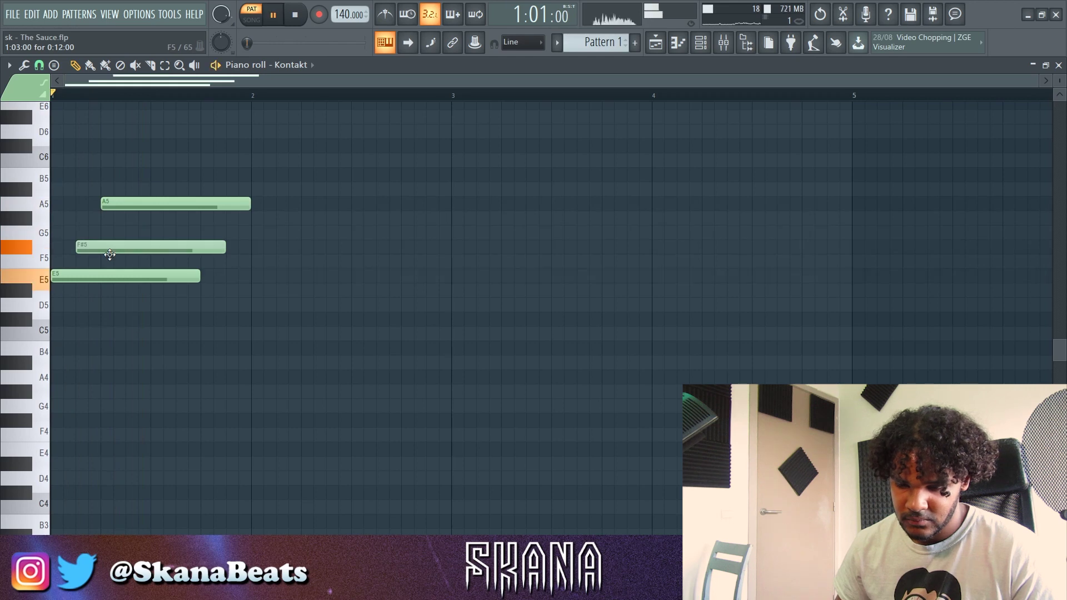
# - Cut the E5 note off where A5 starts and extend the G5 note to the end of bar 1
pyautogui.press('space')
pyautogui.press('space')
pyautogui.moveTo(199, 276); pyautogui.dragTo(107, 269)
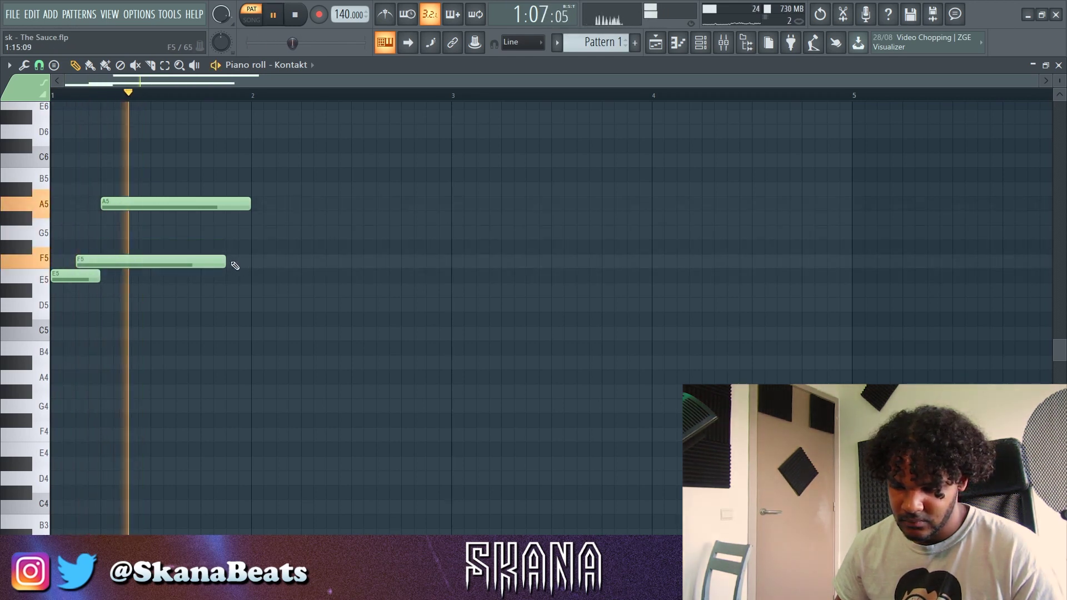
pyautogui.moveTo(217, 240); pyautogui.dragTo(218, 233)
pyautogui.press('space')
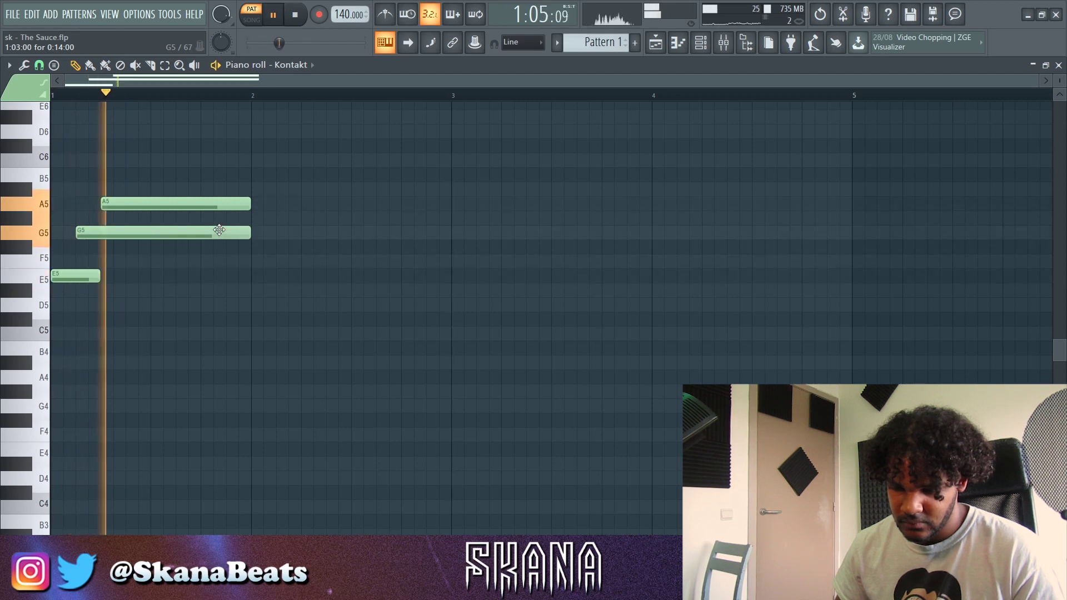
# - Repeat the figure across four bars with lowest notes E5, D5, E5, and D5 then C5 in bar 4
pyautogui.hotkey('ctrl', 'b')
pyautogui.hotkey('ctrl', 'd')
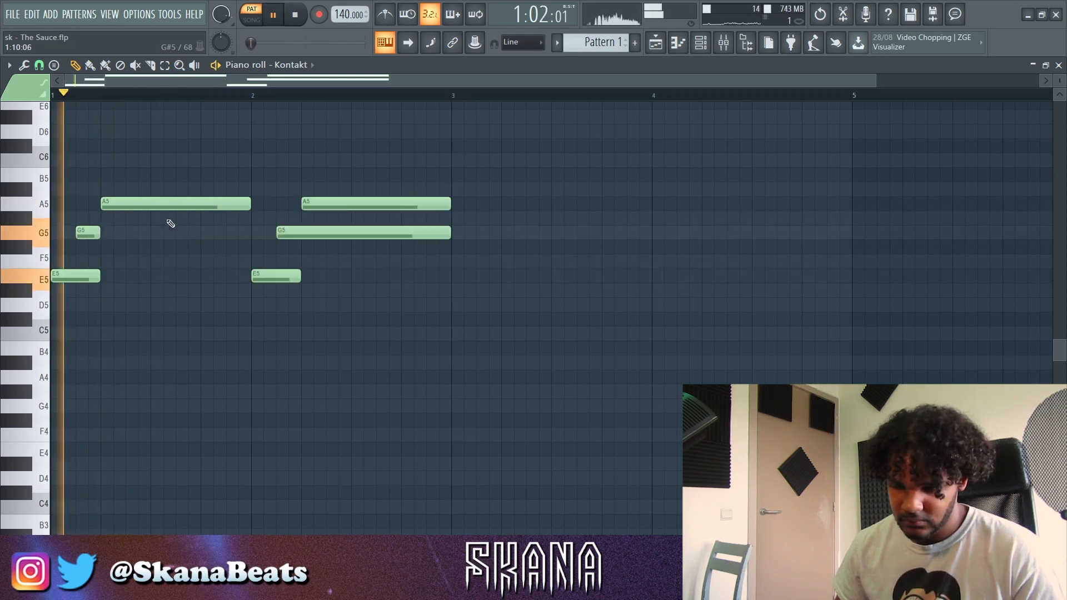
pyautogui.press('space')
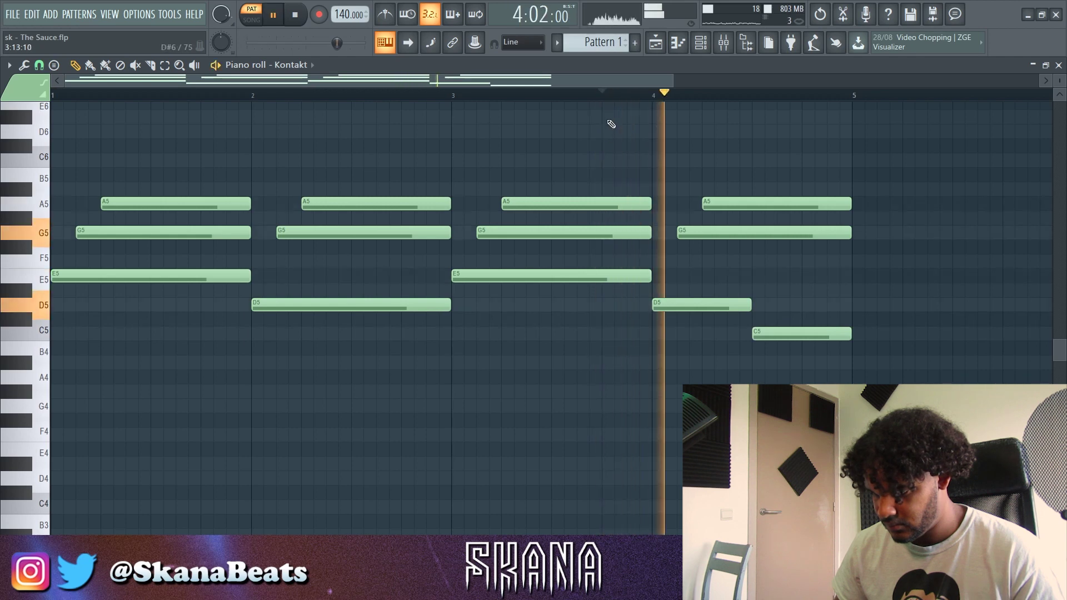
# - Add an E5 note in the last quarter of bar 4 and trim it to end at bar 5
pyautogui.press('space')
pyautogui.click(806, 303)
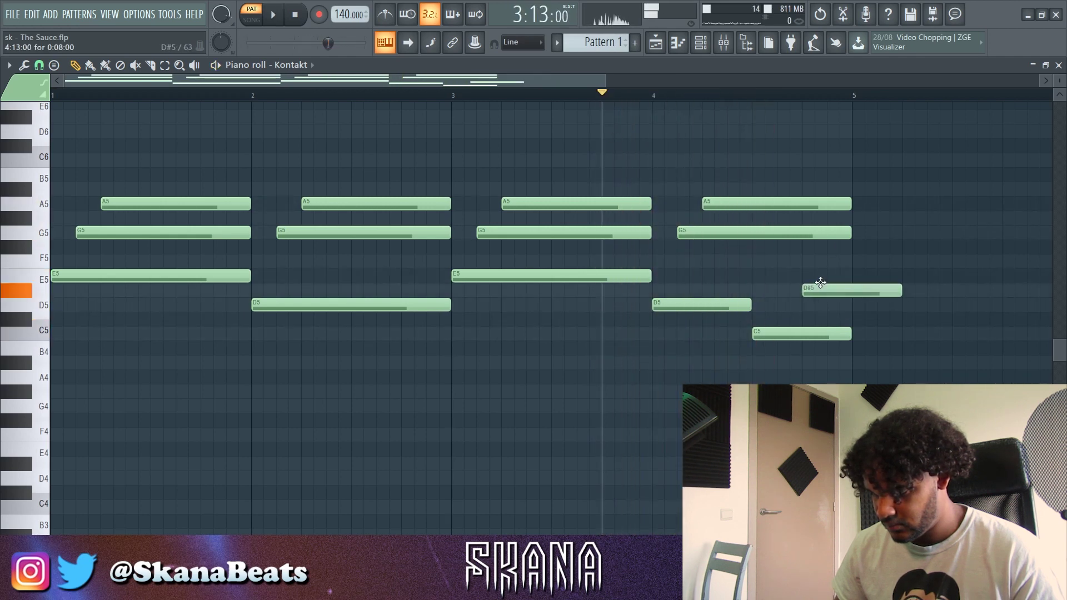
pyautogui.press('space')
pyautogui.moveTo(900, 276); pyautogui.dragTo(851, 276)
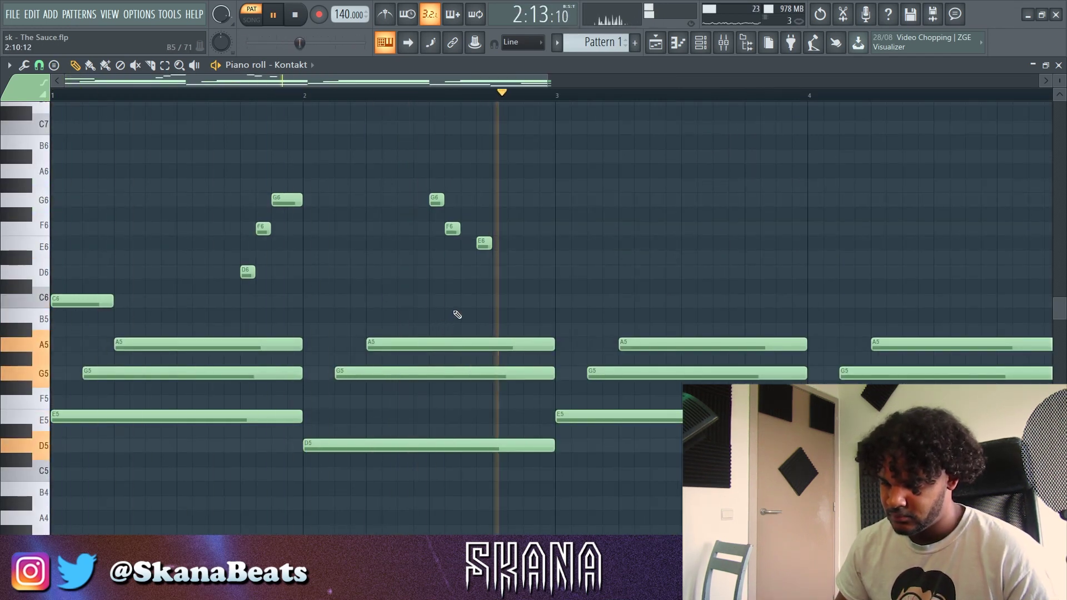
# - Finish bar 2's descending top melody with equally short D6 and C6 notes, the last ending at bar 3
pyautogui.press('space')
pyautogui.click(493, 271)
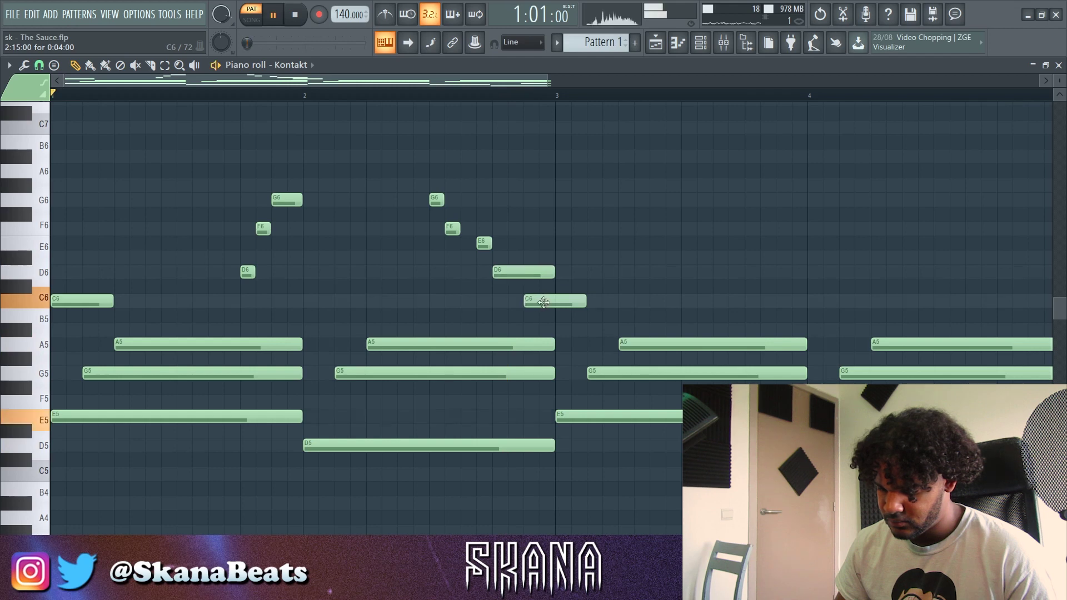
pyautogui.moveTo(542, 303); pyautogui.dragTo(528, 269)
pyautogui.moveTo(583, 301)
pyautogui.mouseDown()
pyautogui.moveTo(535, 298)
pyautogui.moveTo(521, 271)
pyautogui.mouseUp()
pyautogui.hotkey('ctrl', 'd')
pyautogui.press('space')
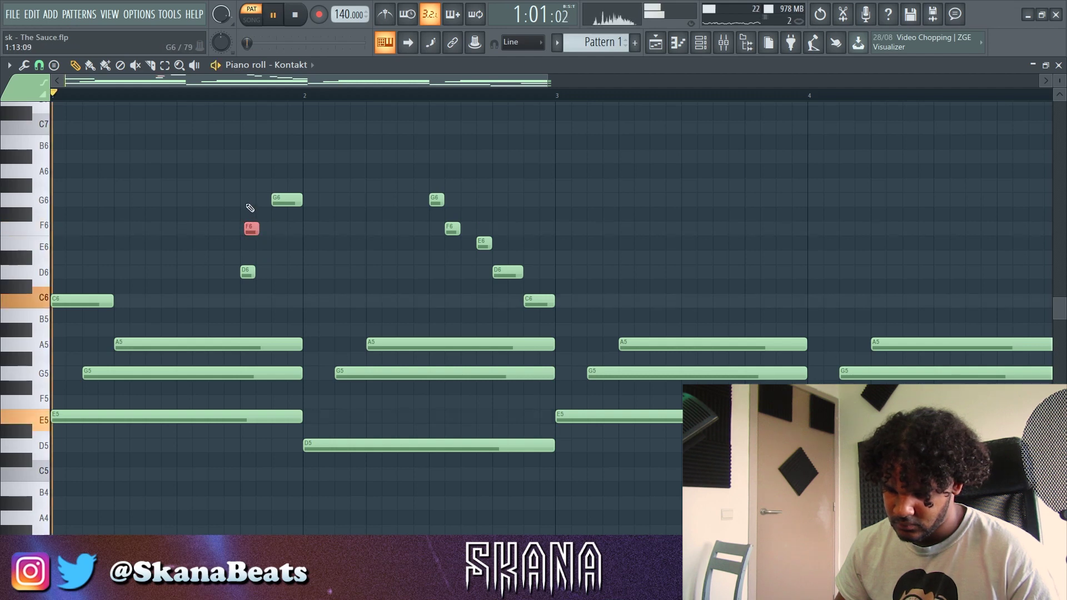
# - Write a B5, C6, D6, C6, A#5, A5 top melody across bar 4, trimming the last note to end at bar 5
pyautogui.hotkey('ctrl', 'd')
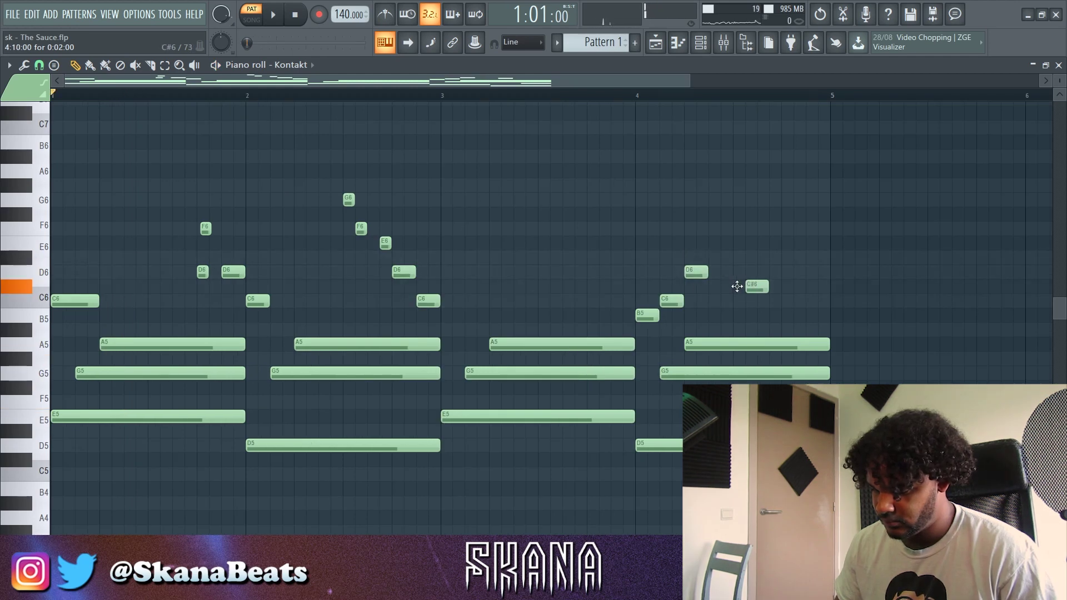
pyautogui.click(791, 329)
pyautogui.moveTo(829, 344); pyautogui.dragTo(801, 342)
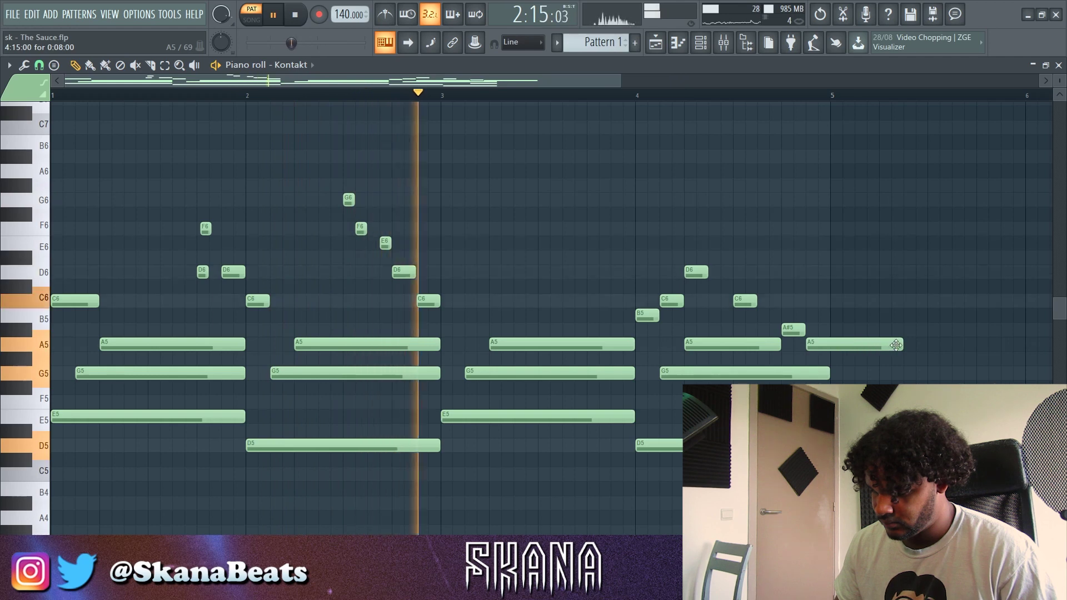
pyautogui.moveTo(902, 343); pyautogui.dragTo(831, 340)
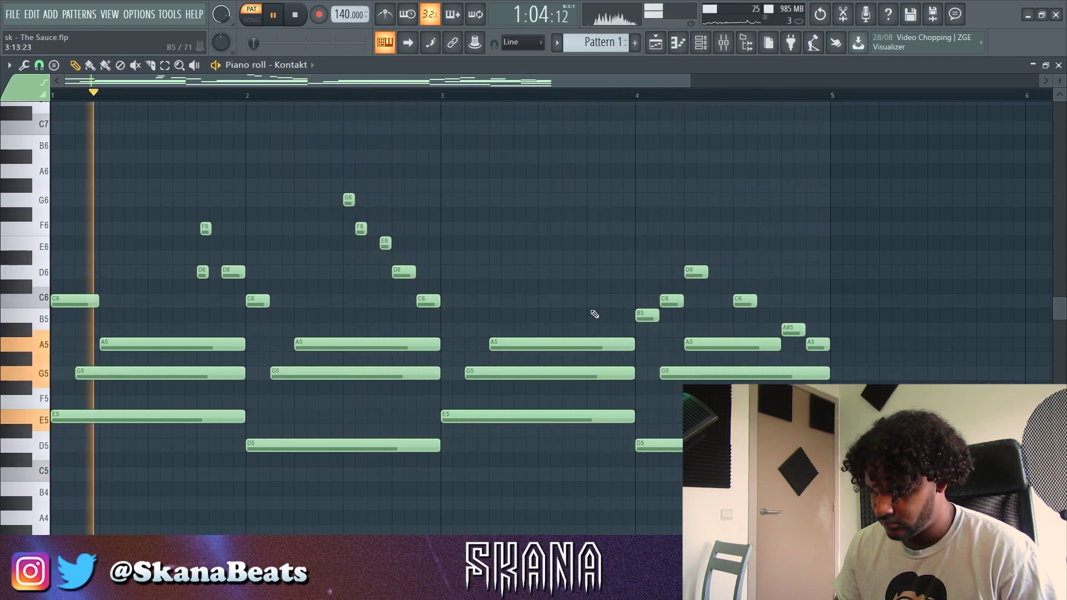
# - Add three short F6 notes in the middle of bar 3 and give them rising velocities
pyautogui.moveTo(818, 347); pyautogui.dragTo(789, 227)
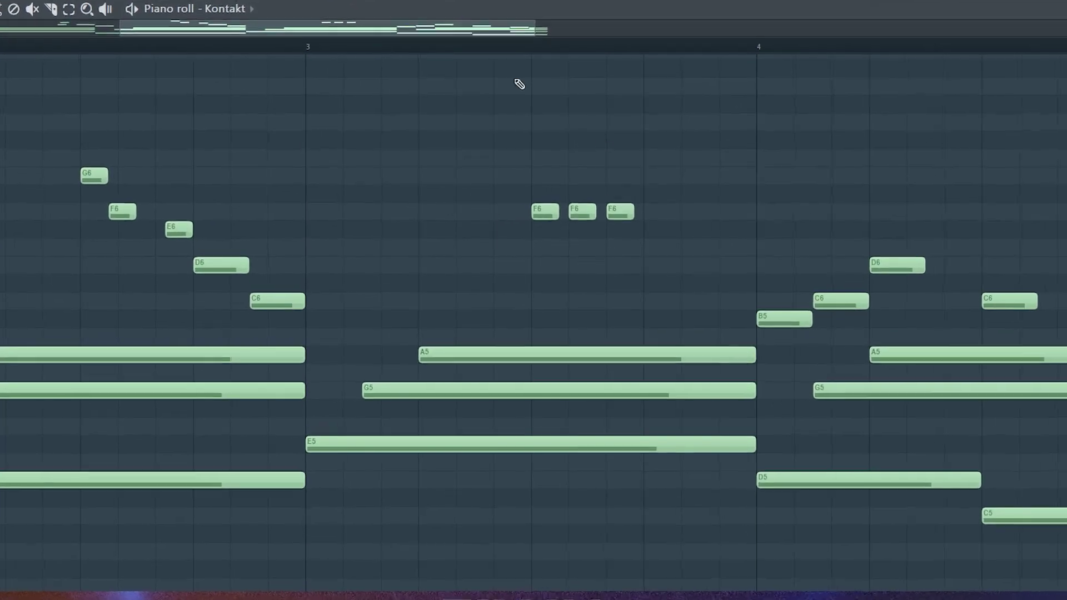
pyautogui.click(383, 46)
pyautogui.moveTo(614, 589); pyautogui.dragTo(611, 449)
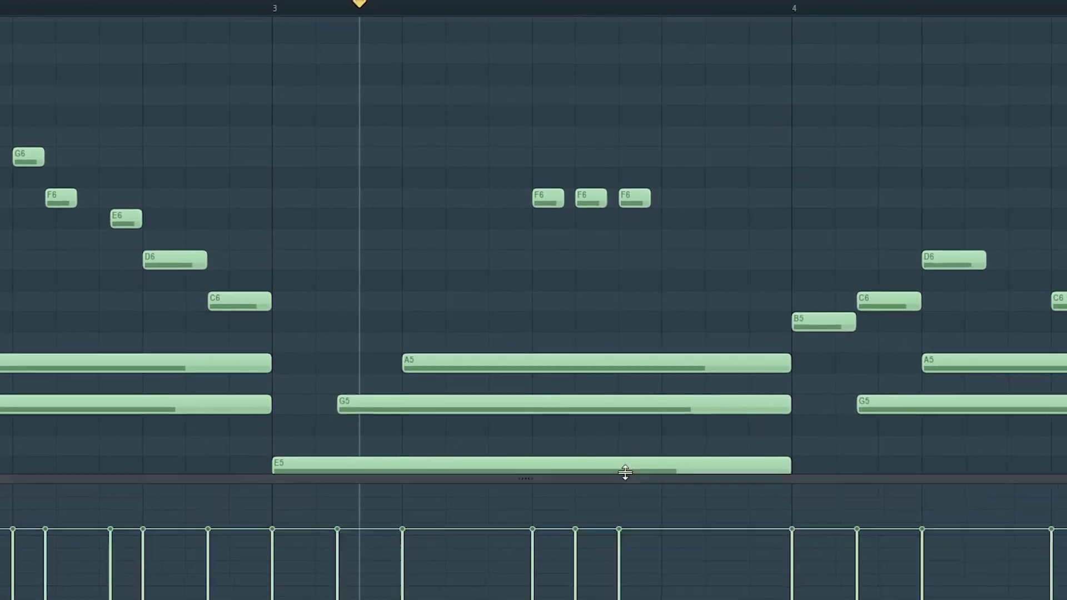
pyautogui.moveTo(497, 188)
pyautogui.mouseDown()
pyautogui.moveTo(683, 212)
pyautogui.moveTo(681, 199)
pyautogui.mouseUp()
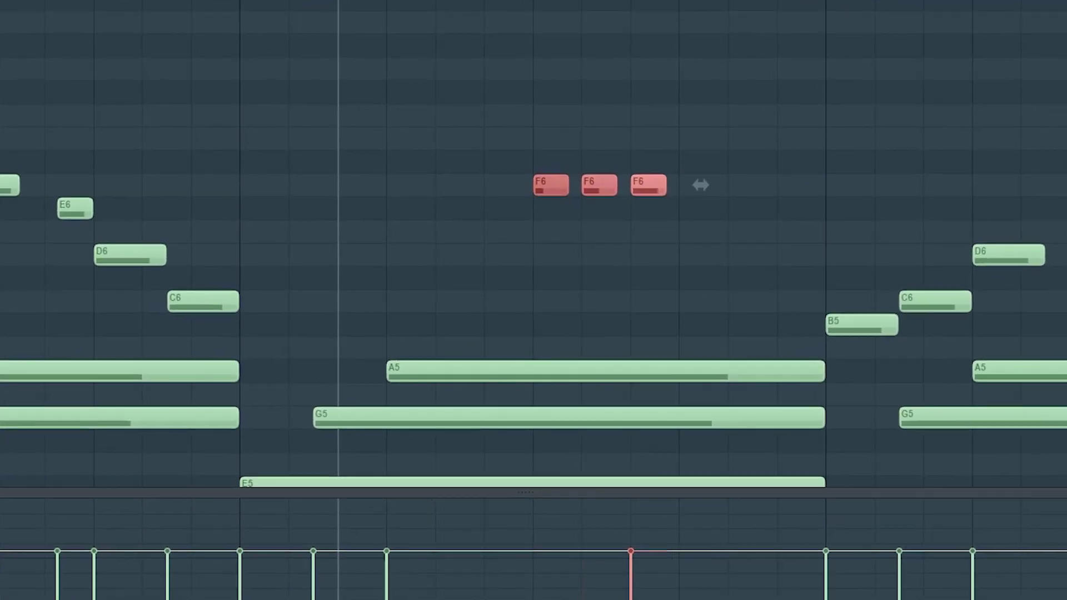
pyautogui.press('space')
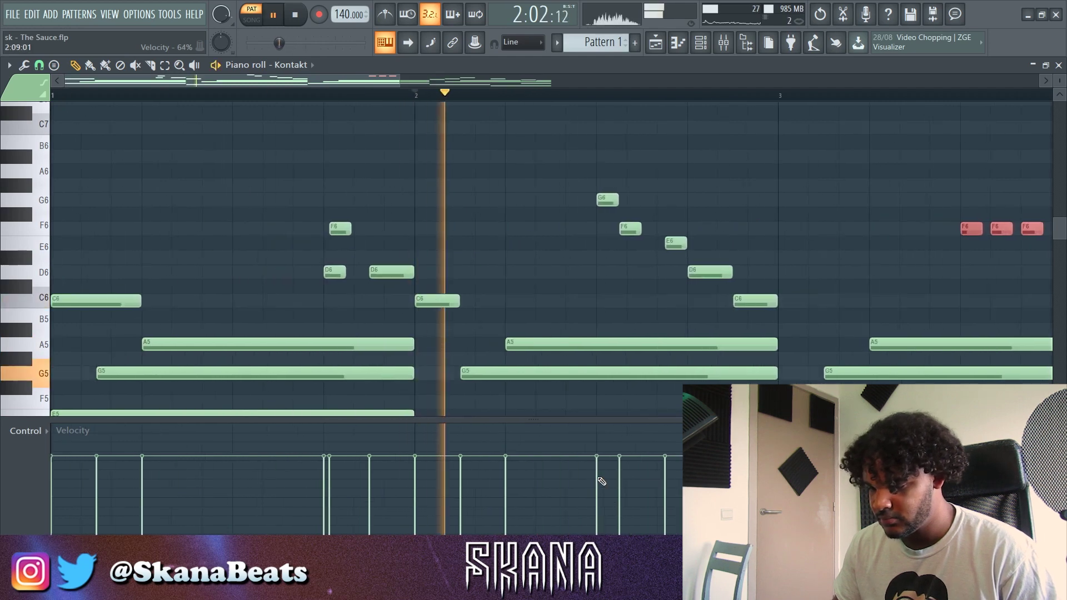
pyautogui.press('space')
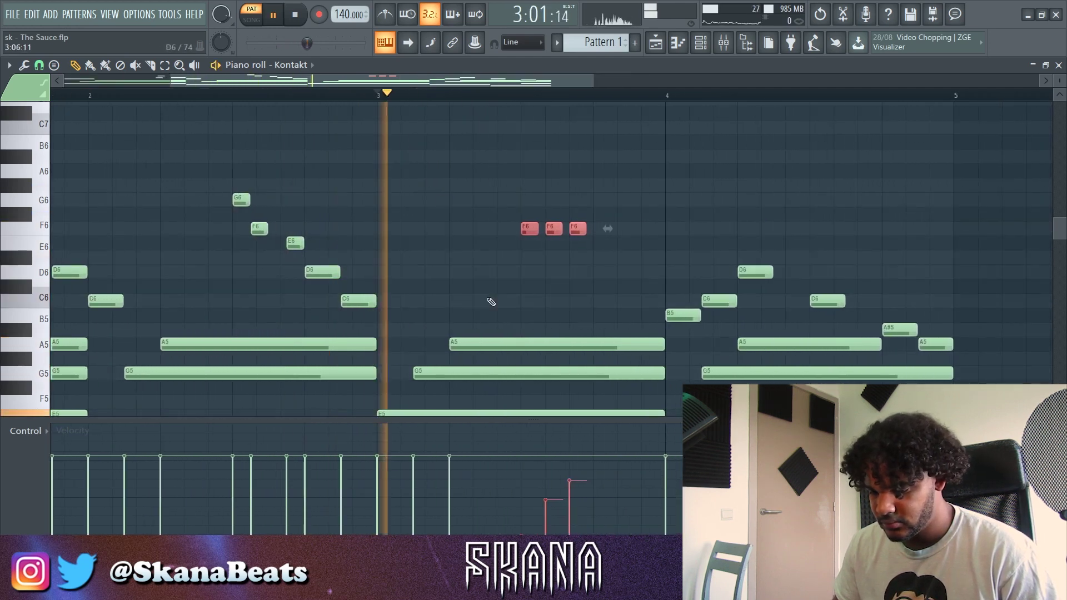
# - Add three short G6 notes right after the F6 notes in bar 3 and play the bar
pyautogui.press('space')
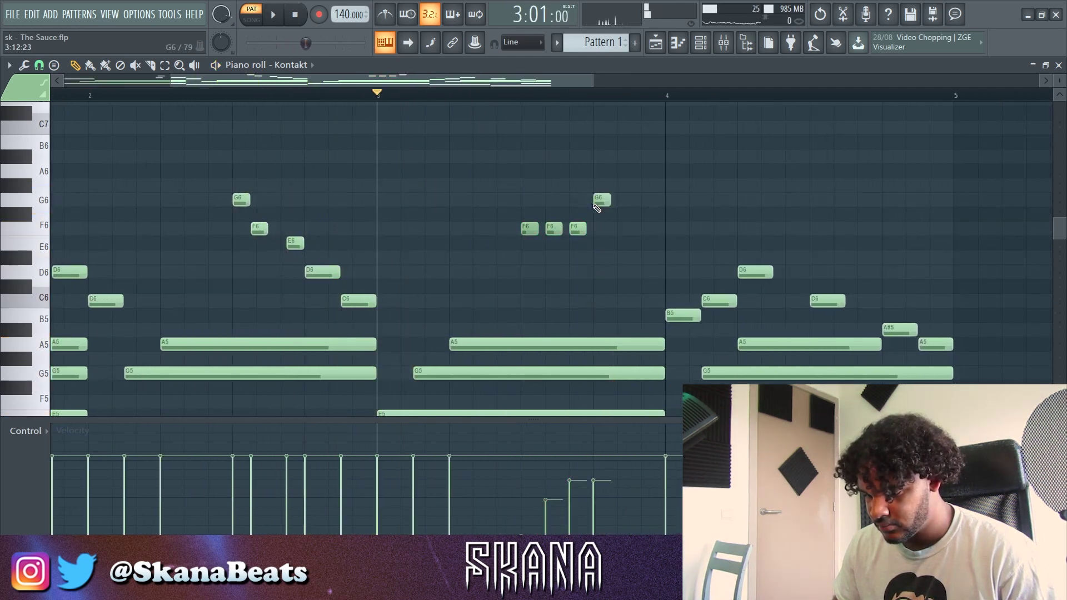
pyautogui.press('space')
pyautogui.click(625, 200)
pyautogui.click(649, 200)
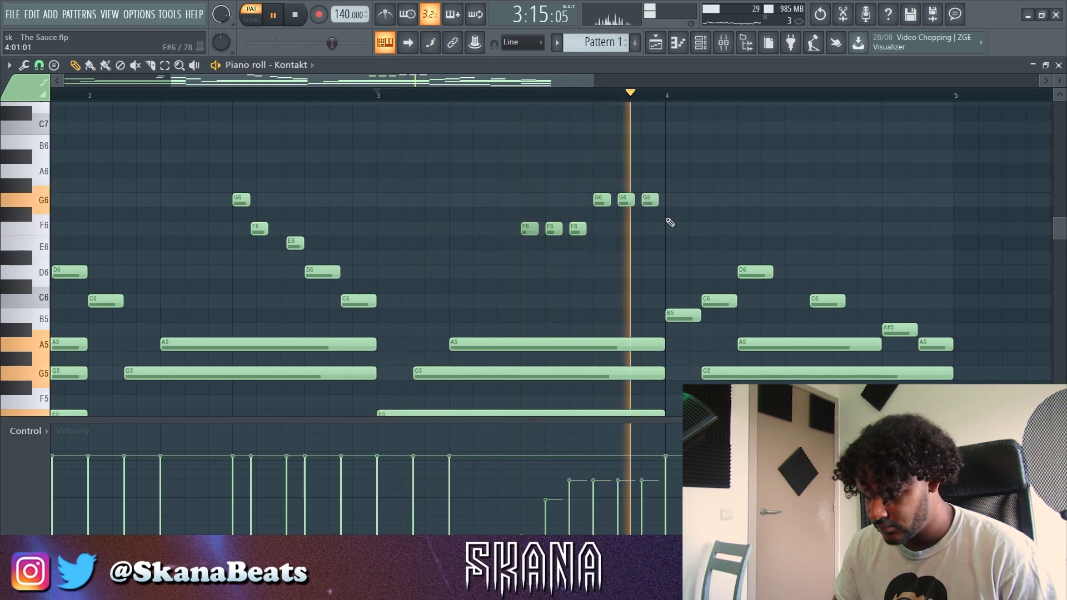
pyautogui.press('space')
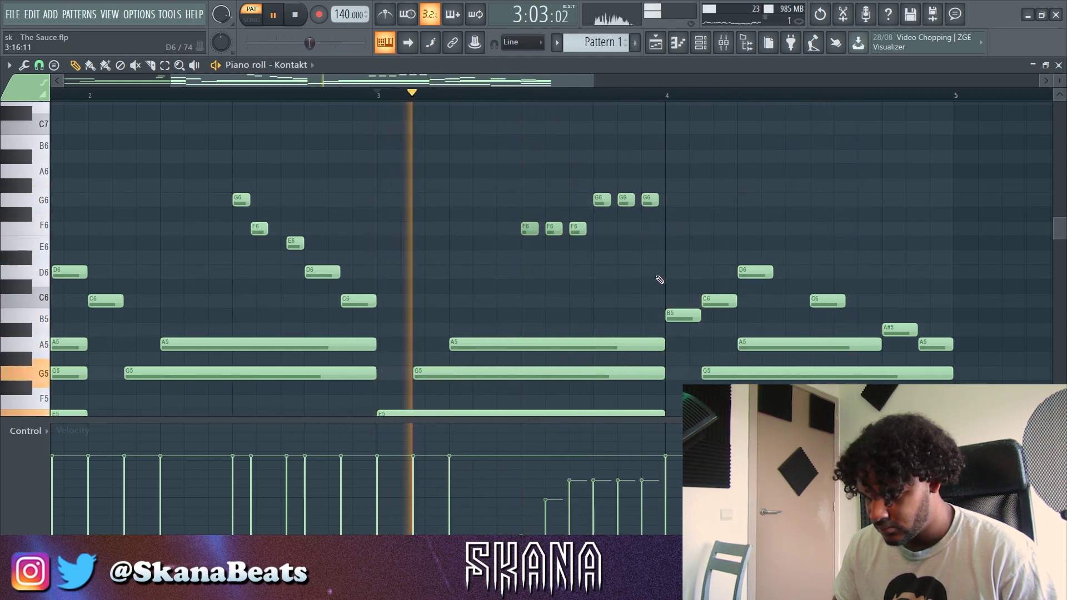
# - Lower the second G6 note at the end of bar 3 to F6 and the third to E6
pyautogui.moveTo(626, 200); pyautogui.dragTo(625, 228)
pyautogui.press('space')
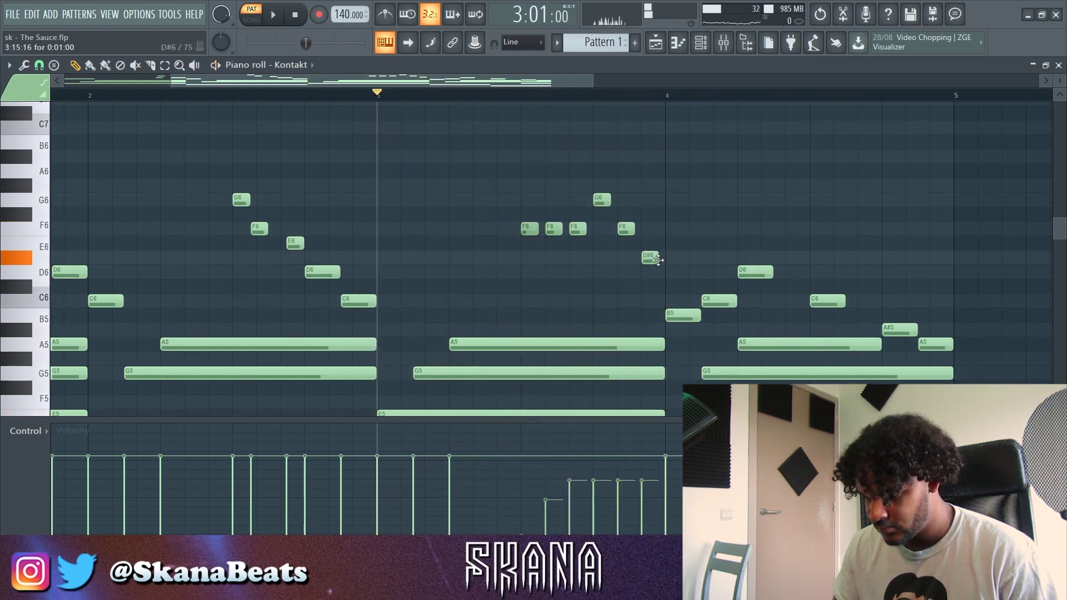
pyautogui.press('space')
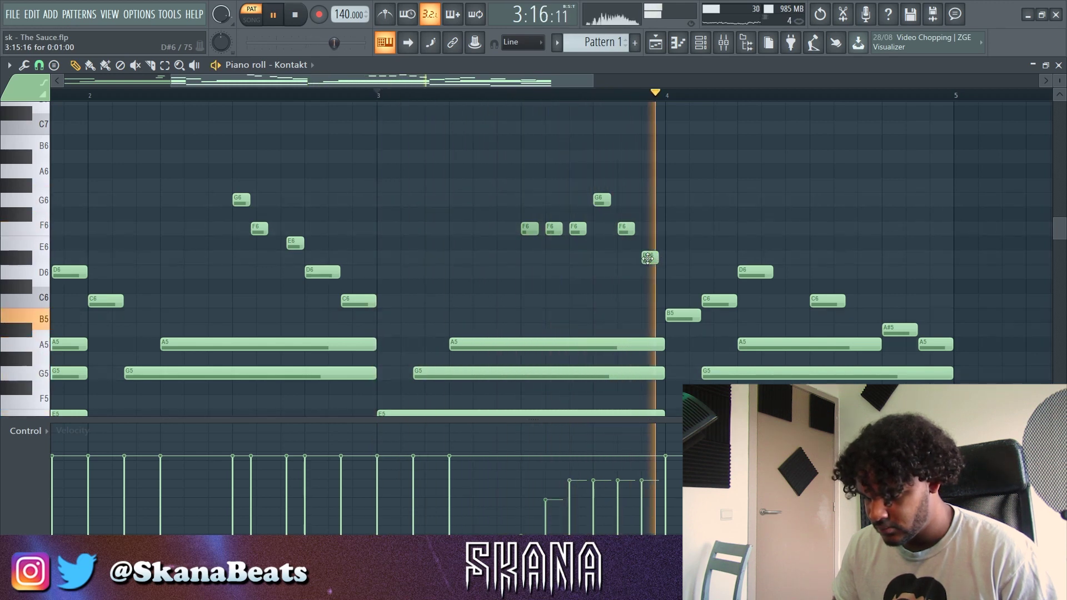
pyautogui.press('space')
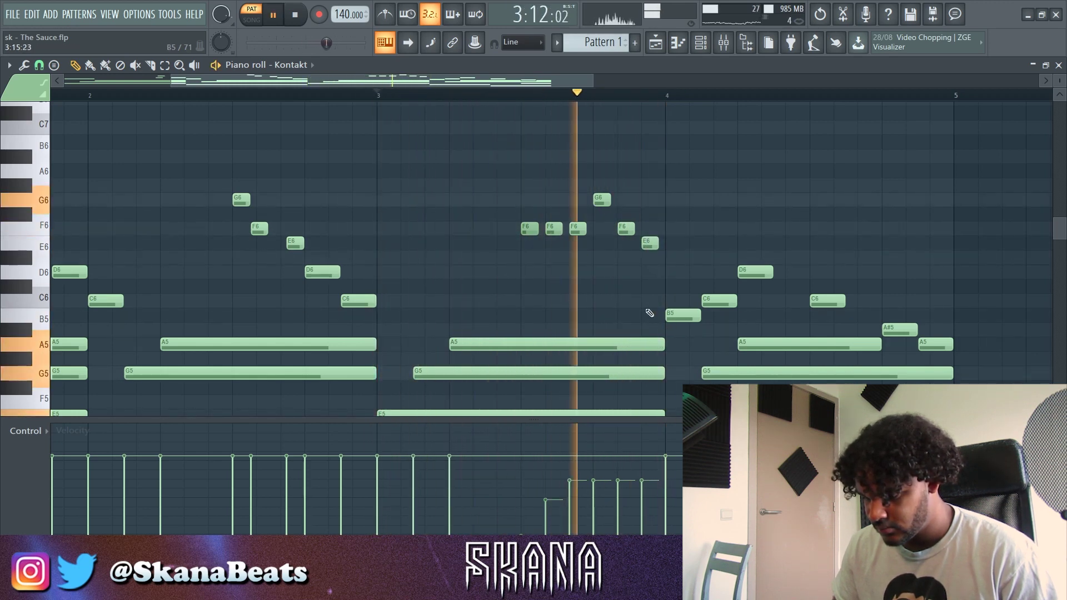
# - Randomize the velocities of the sustained lower notes and accept the result
pyautogui.moveTo(638, 251); pyautogui.dragTo(527, 166)
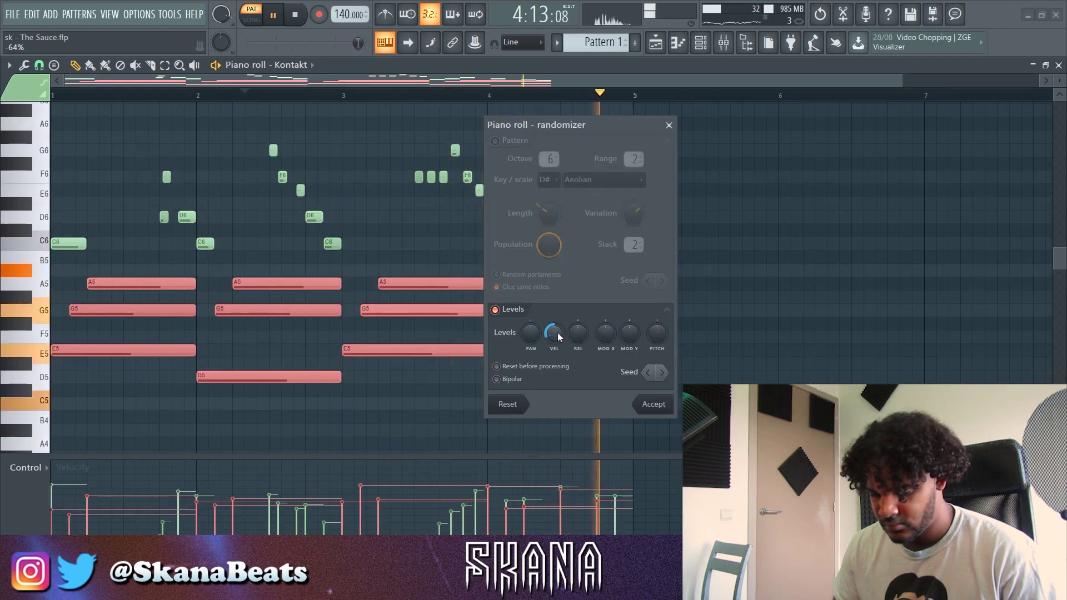
pyautogui.moveTo(558, 333); pyautogui.dragTo(558, 328)
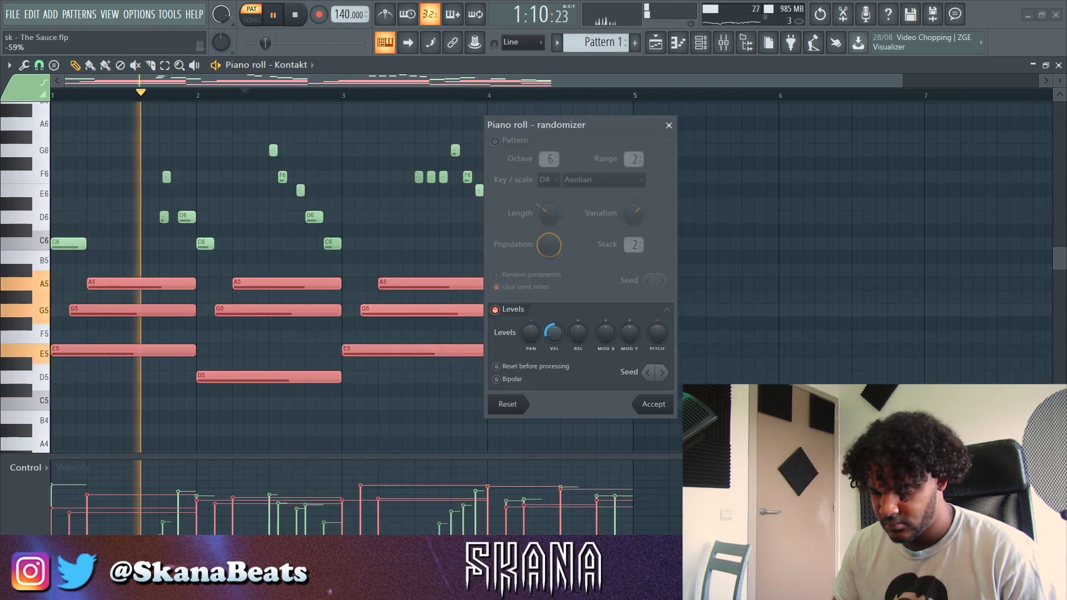
pyautogui.click(654, 404)
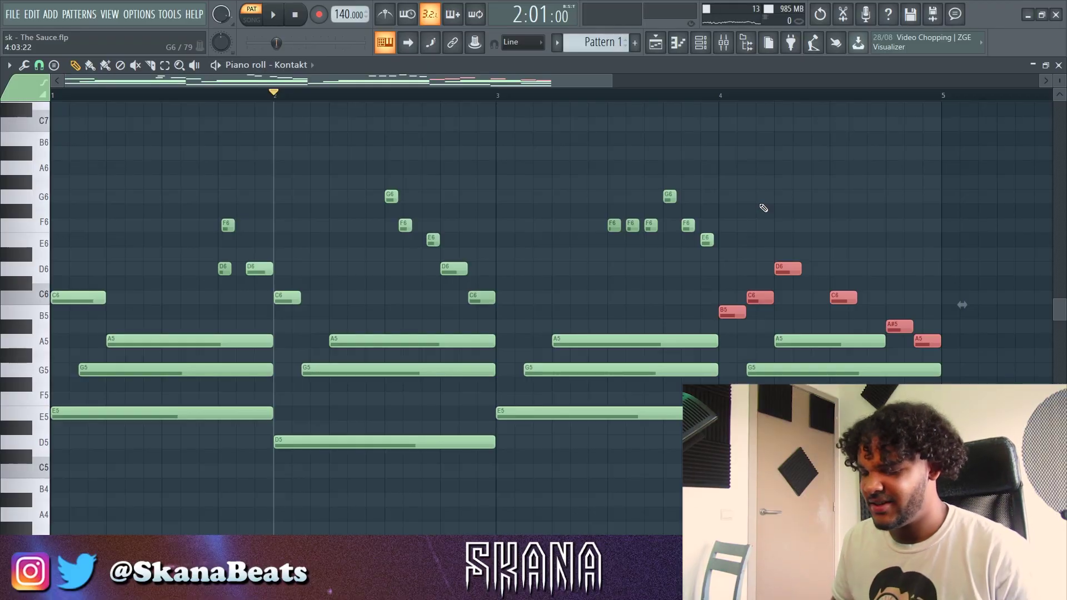
# - Close the finished Kontakt piano roll and bring up the channel rack over the playlist
pyautogui.scroll(-2, 978, 91)
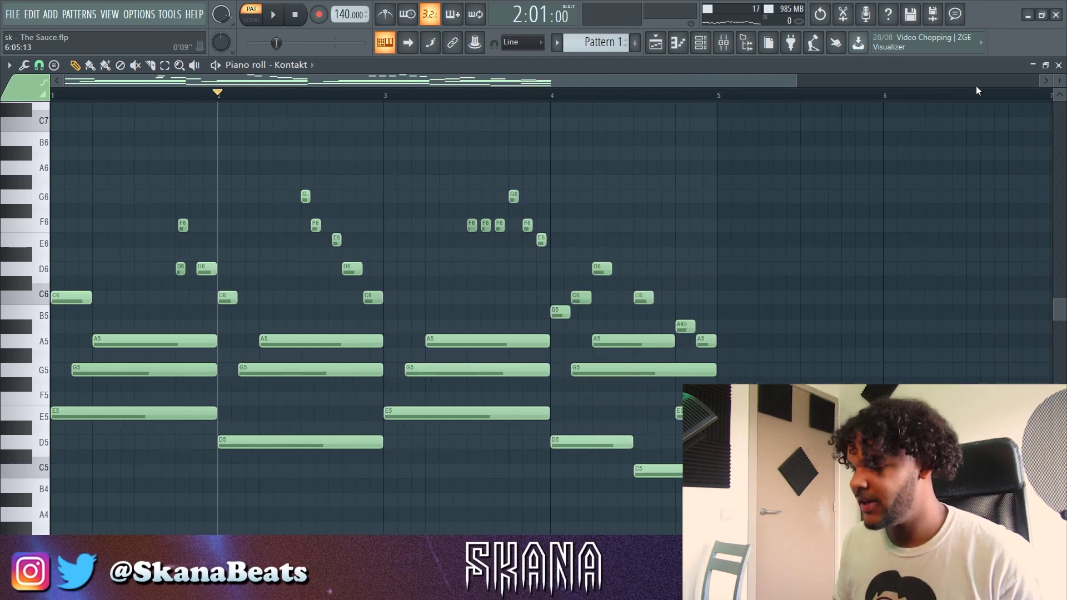
pyautogui.click(1057, 65)
pyautogui.press('F6')
pyautogui.rightClick(43, 113)
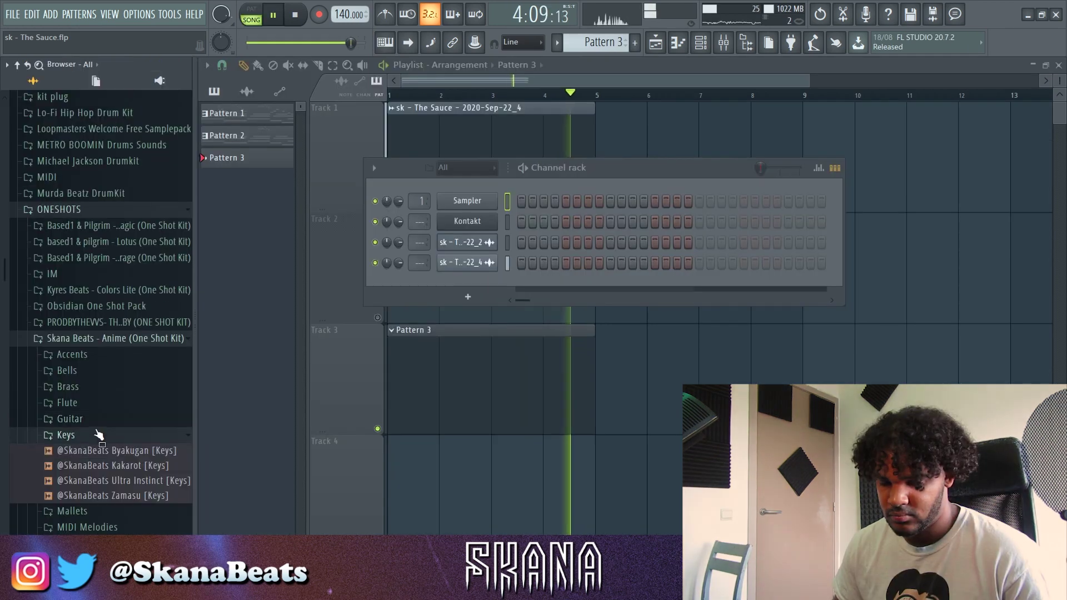
pyautogui.click(70, 418)
pyautogui.moveTo(344, 348); pyautogui.dragTo(472, 294)
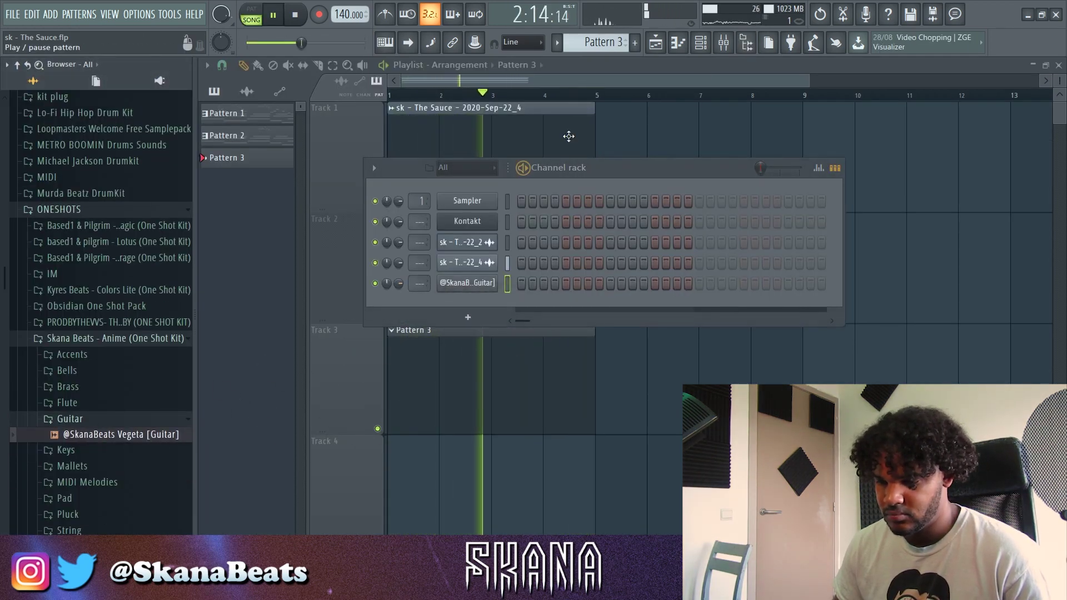
pyautogui.click(746, 43)
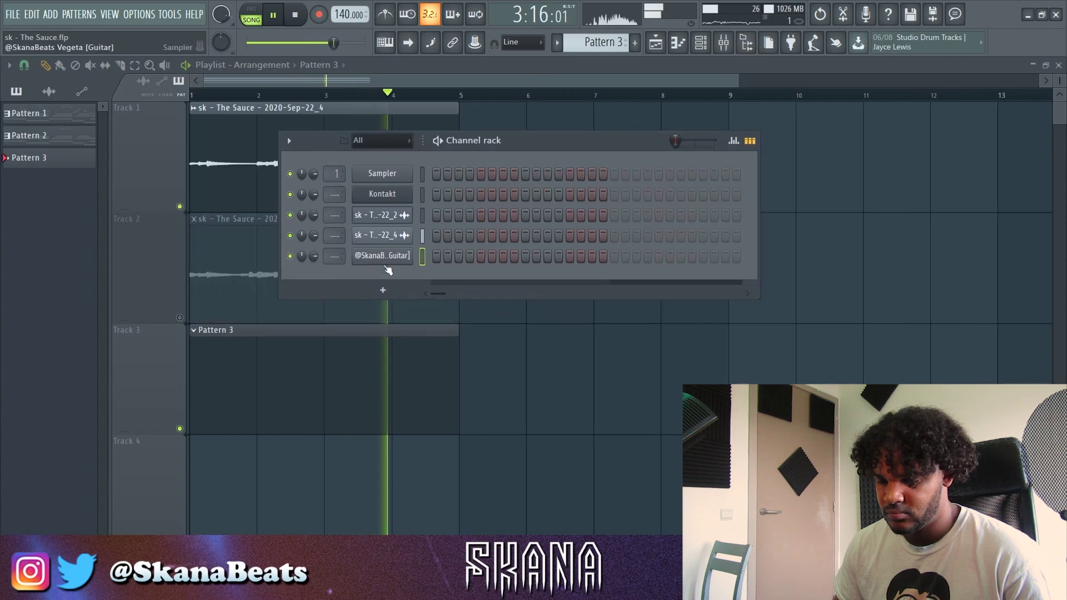
# - Enable the Vegeta guitar channel's volume envelope and adjust its hold time
pyautogui.click(382, 255)
pyautogui.click(70, 159)
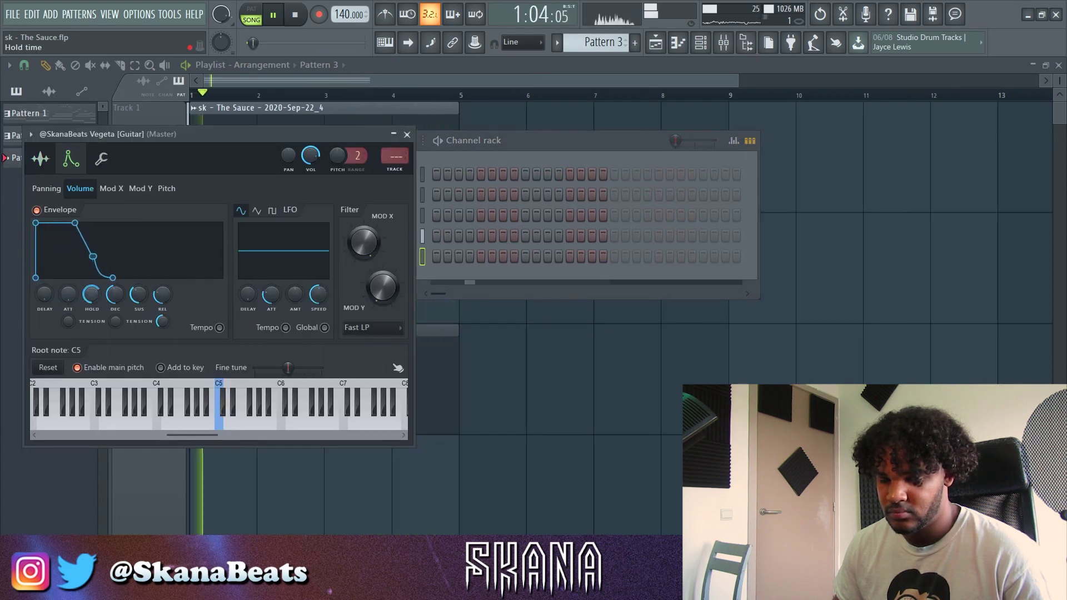
pyautogui.click(455, 168)
# - Open the guitar channel's piano roll and place D6 at the start of bar 1 and C6 halfway through bar 2
pyautogui.rightClick(396, 260)
pyautogui.click(445, 255)
pyautogui.press('space')
pyautogui.click(16, 242)
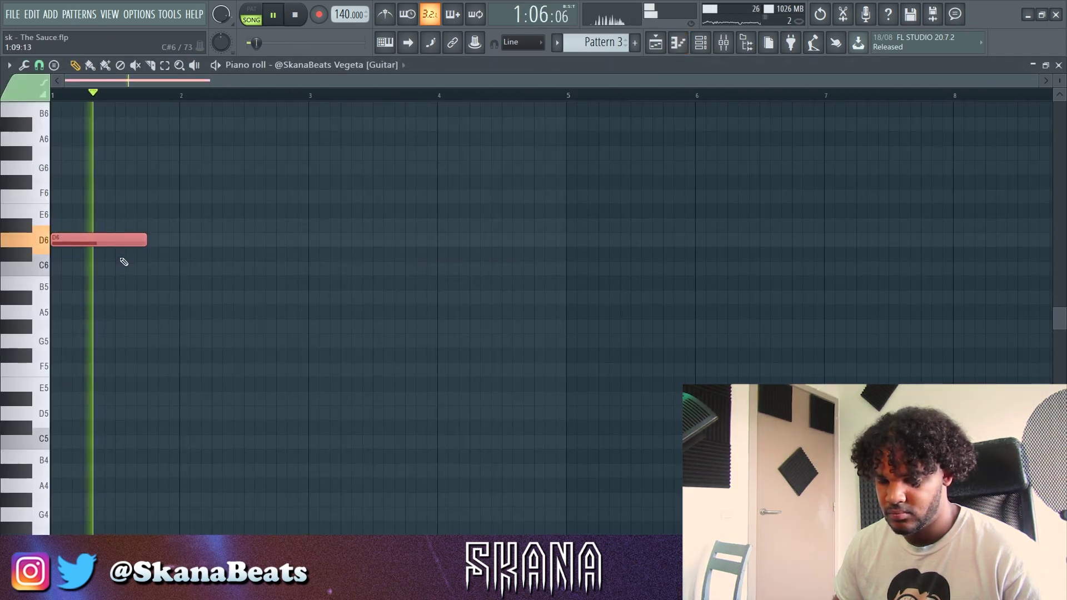
pyautogui.click(243, 272)
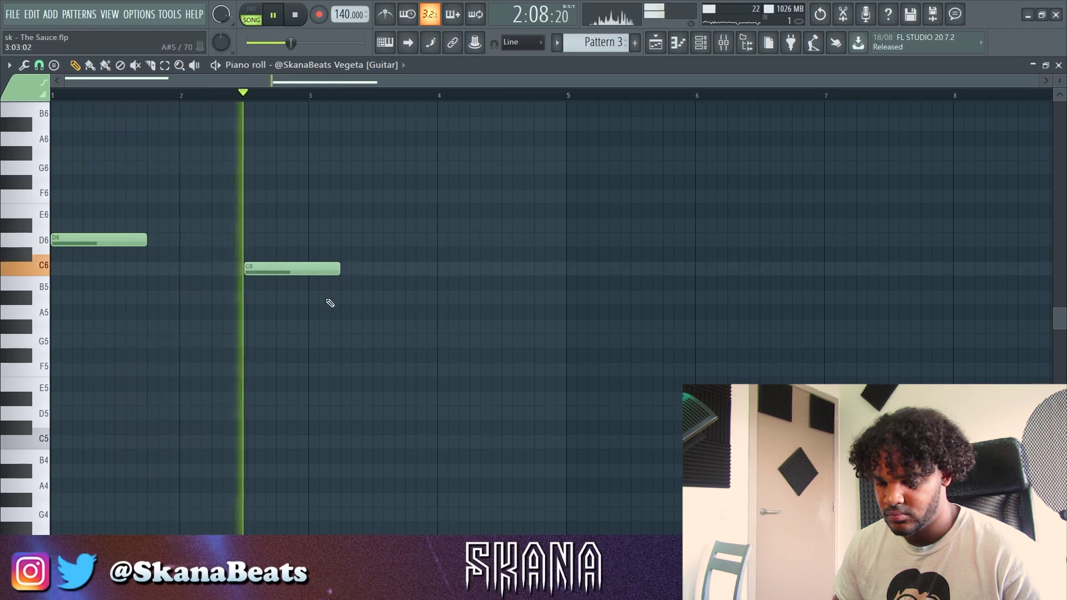
# - Place A#5 at the start of bar 3, then G#5 and G5 close together in the second half of bar 4
pyautogui.click(312, 298)
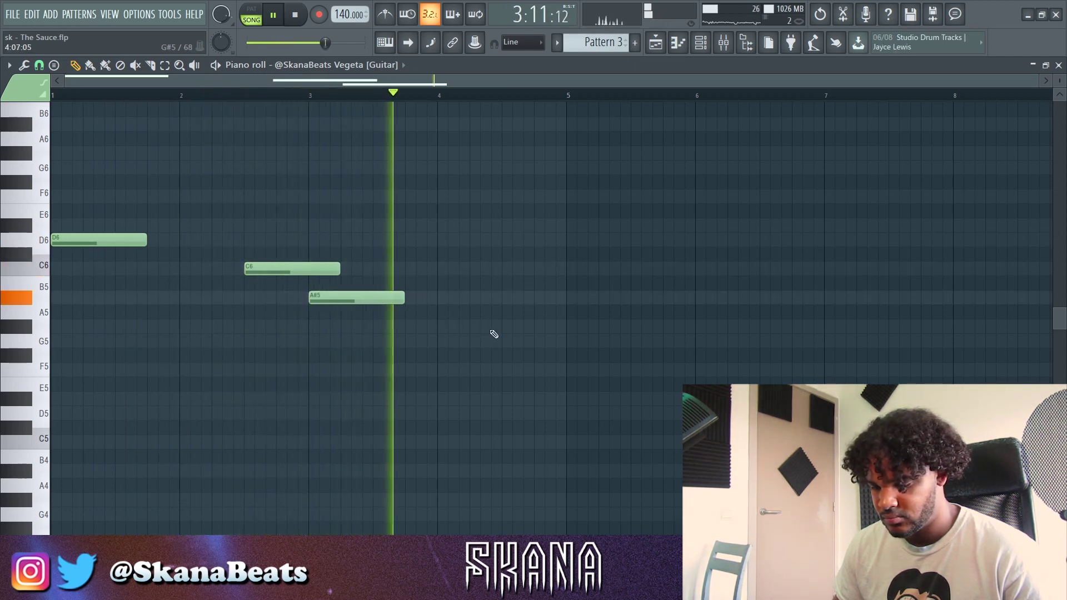
pyautogui.click(506, 327)
pyautogui.click(525, 341)
pyautogui.press('space')
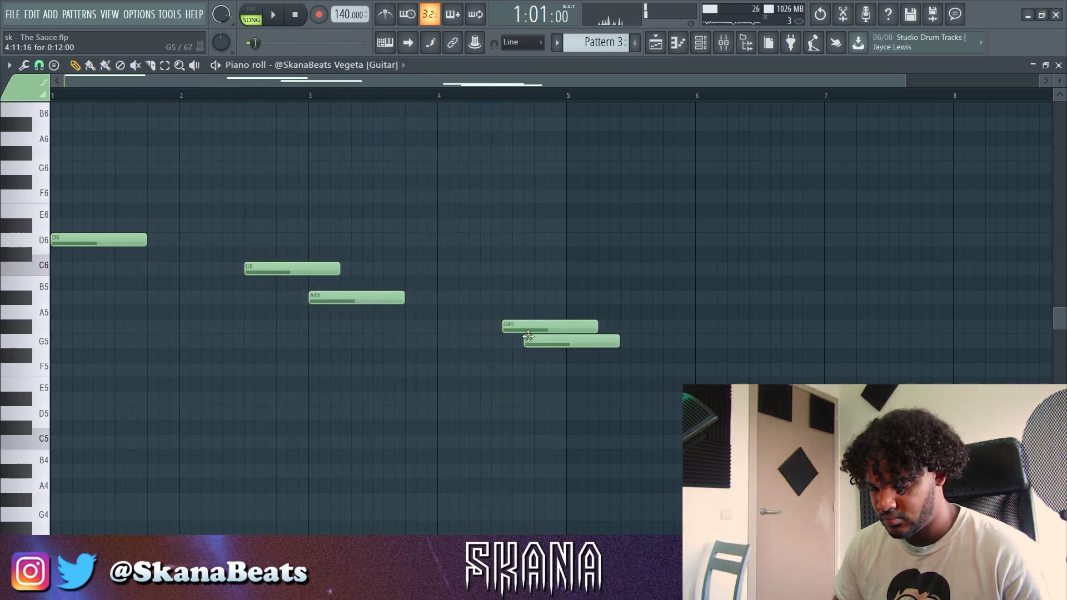
# - Retune the closing run in bar 4 to A#5, A5 and G5, auditioning it from the start of bar 4
pyautogui.moveTo(522, 326); pyautogui.dragTo(522, 312)
pyautogui.click(476, 97)
pyautogui.press('space')
pyautogui.press('space')
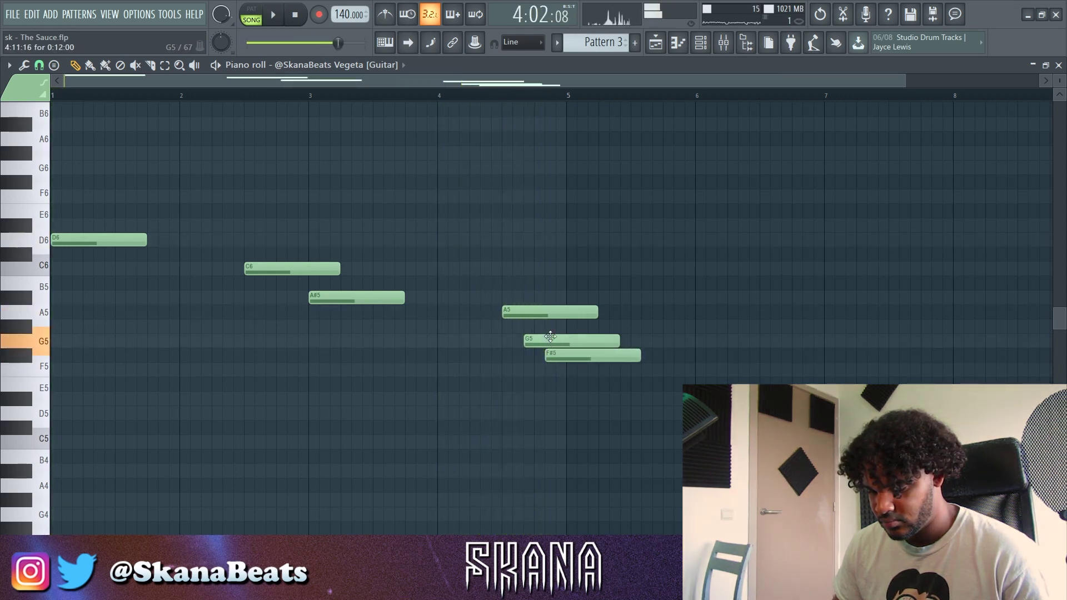
pyautogui.press('space')
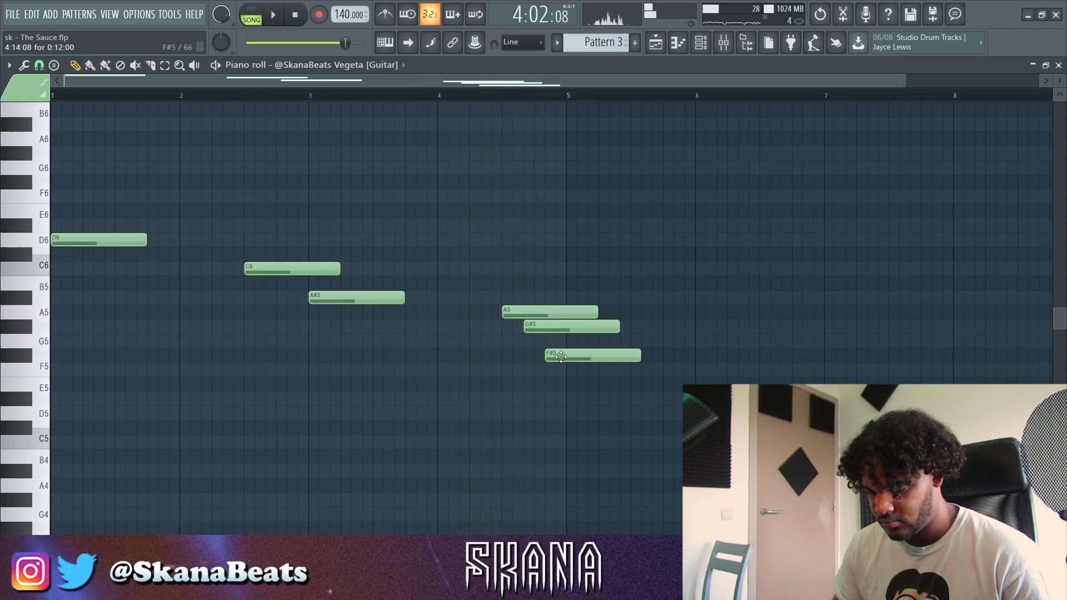
pyautogui.moveTo(534, 312); pyautogui.dragTo(535, 300)
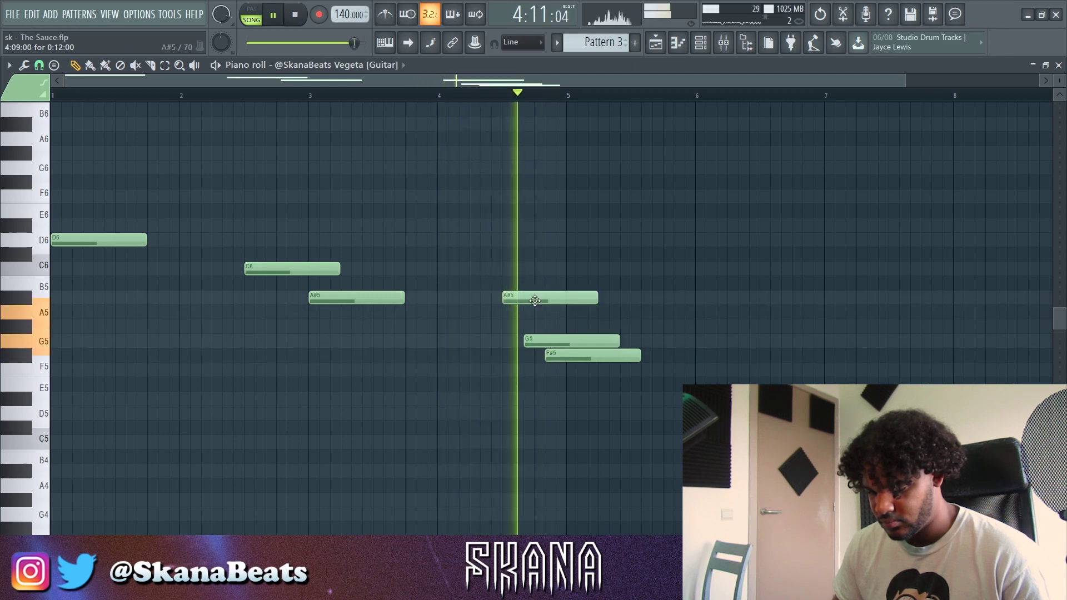
pyautogui.moveTo(541, 338); pyautogui.dragTo(542, 309)
pyautogui.press('space')
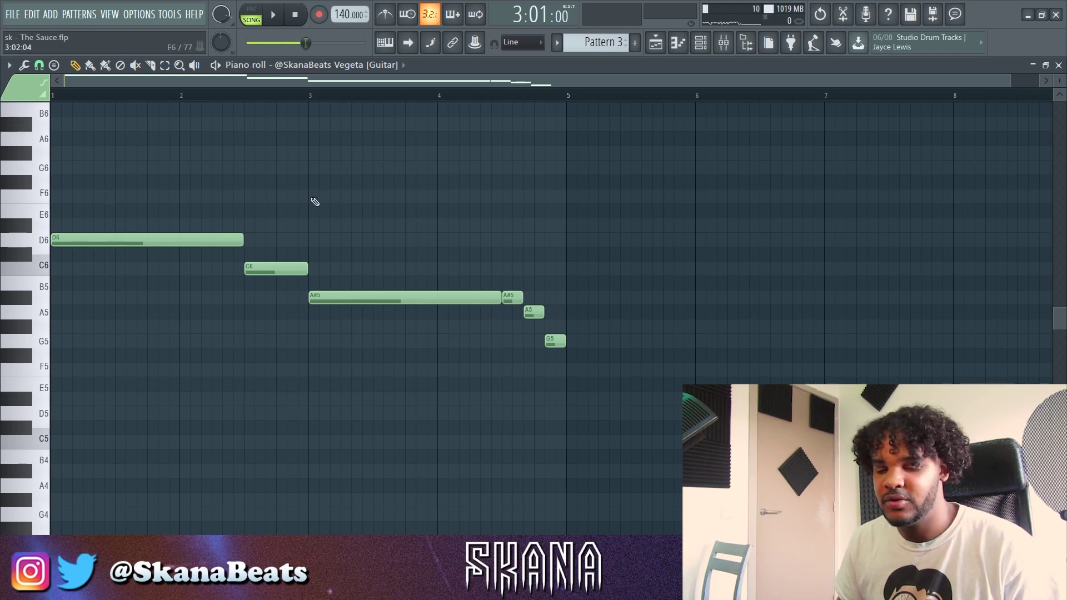
# - Place a 12-step F#6 note at 1:05:00 above the long D6 and turn it into a slide note
pyautogui.click(86, 185)
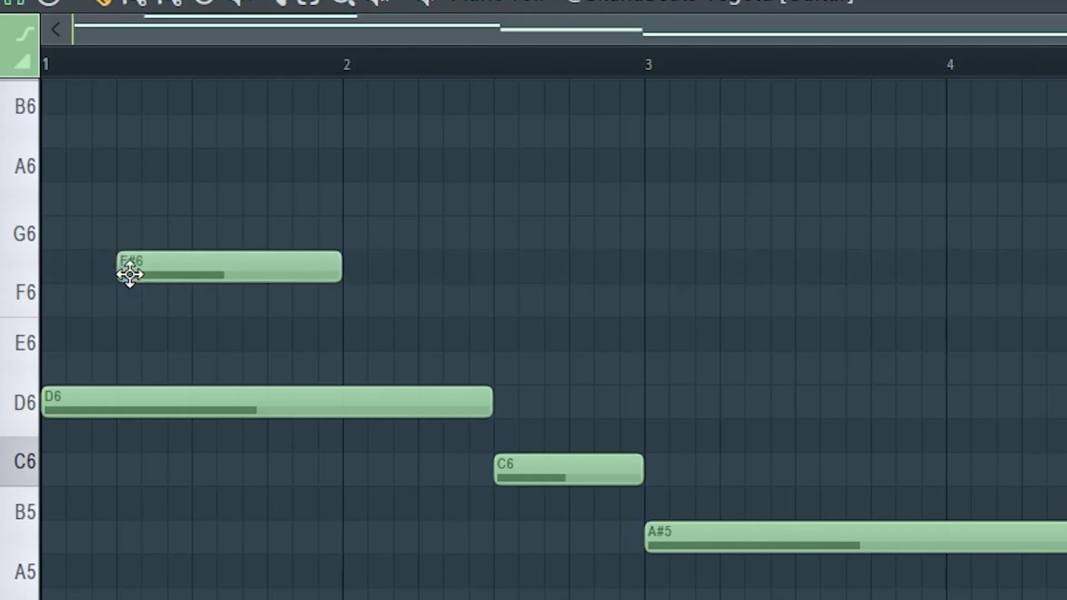
pyautogui.doubleClick(135, 272)
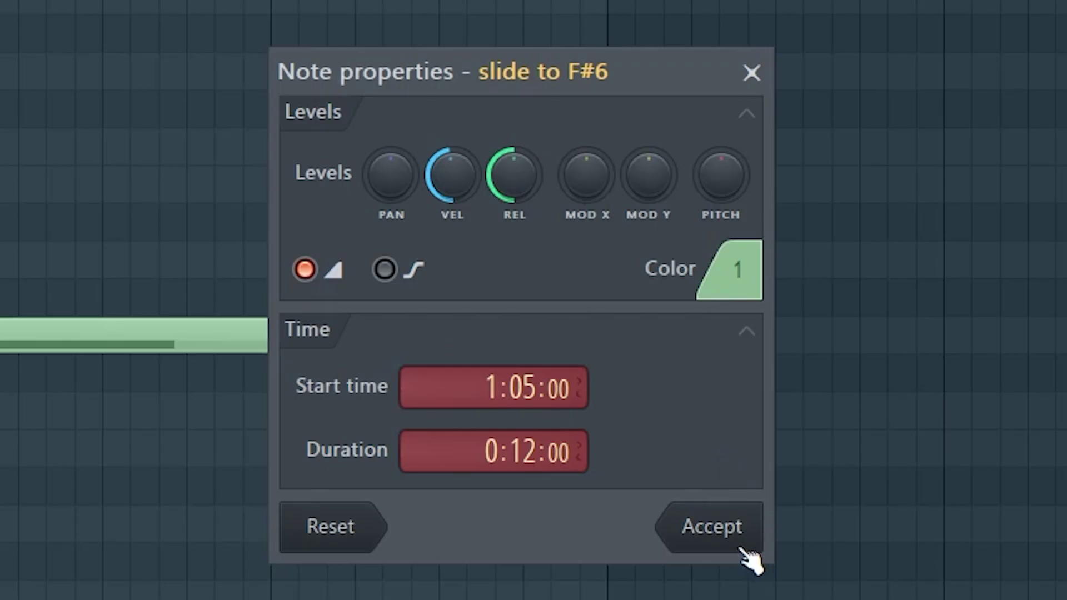
pyautogui.click(738, 546)
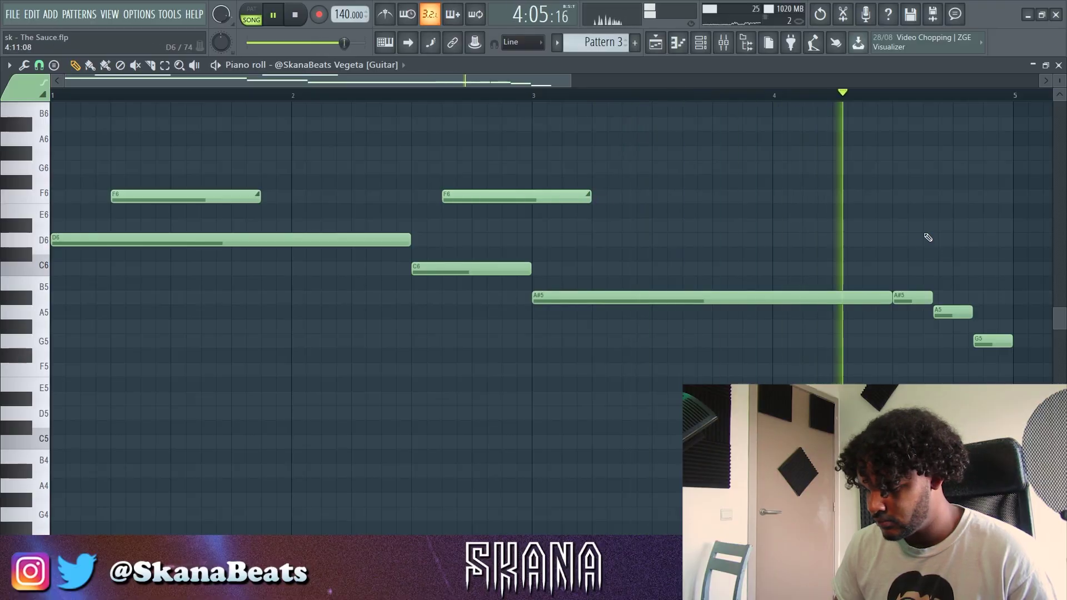
# - Add a four-step D#6 slide note above the bar 4 run and try a C6 slide above its last note
pyautogui.click(922, 226)
pyautogui.scroll(-2, 881, 236)
pyautogui.moveTo(859, 230); pyautogui.dragTo(783, 230)
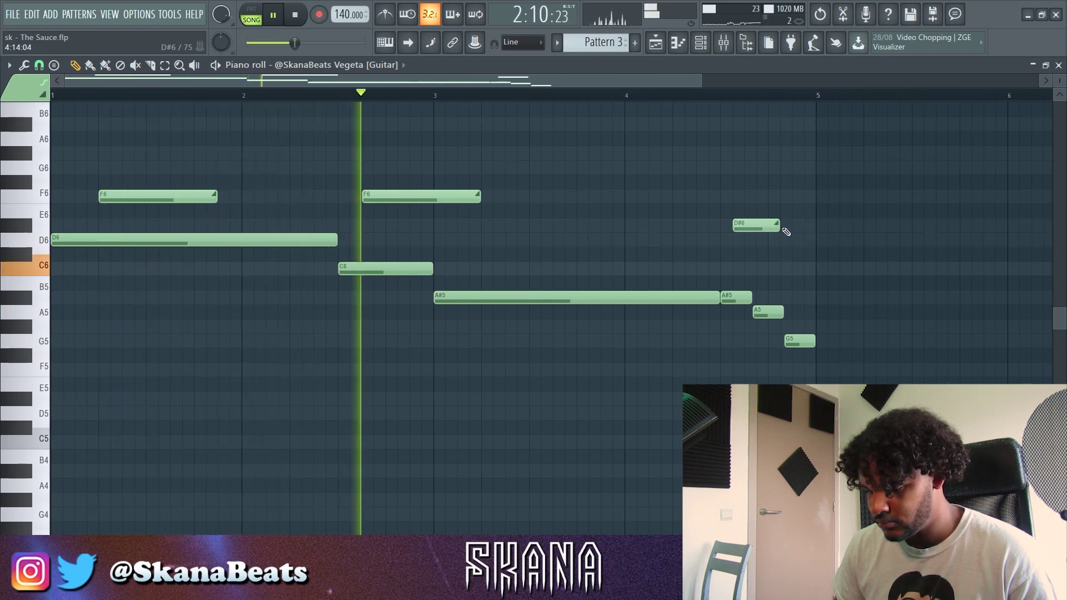
pyautogui.scroll(3, 805, 250)
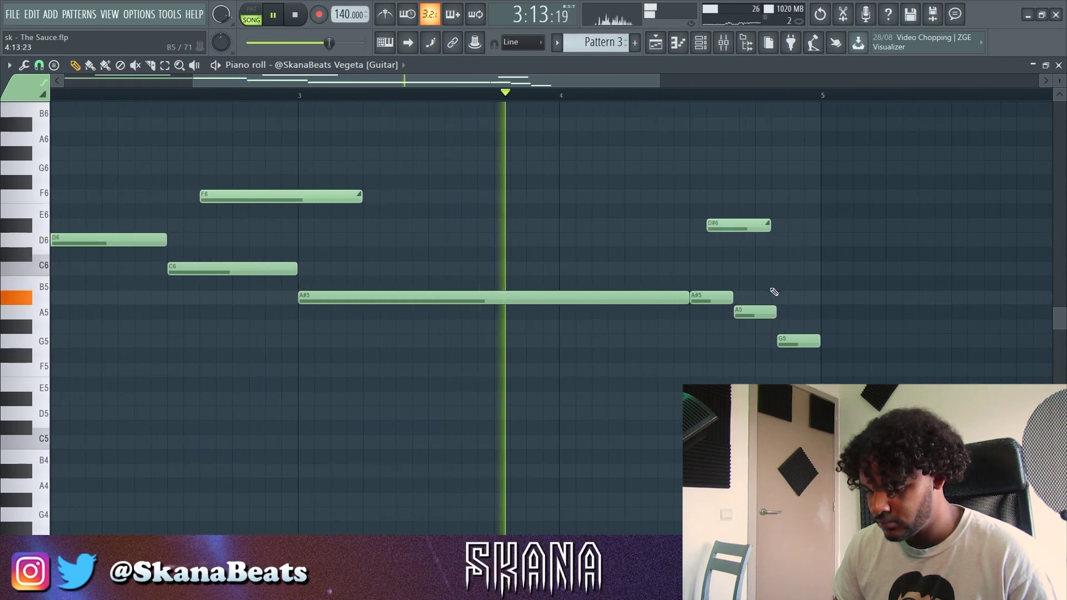
pyautogui.click(777, 267)
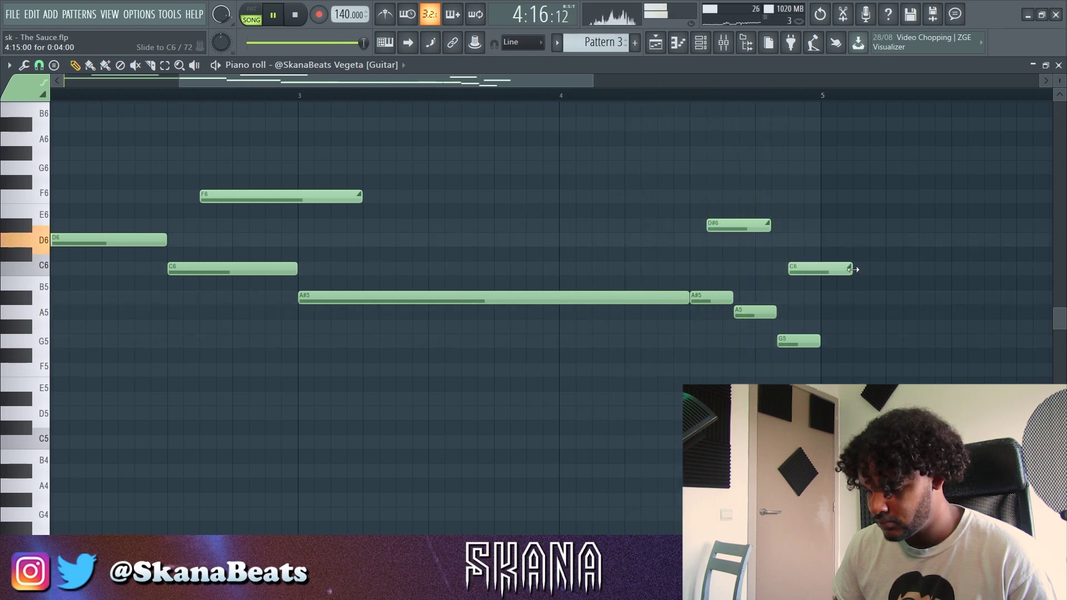
# - Lower the bar 4 slide note to D6 at a reduced velocity and extend it to the end of the bar
pyautogui.keyDown('ctrl'); pyautogui.click(752, 227); pyautogui.keyUp('ctrl')
pyautogui.scroll(-3, 755, 222)
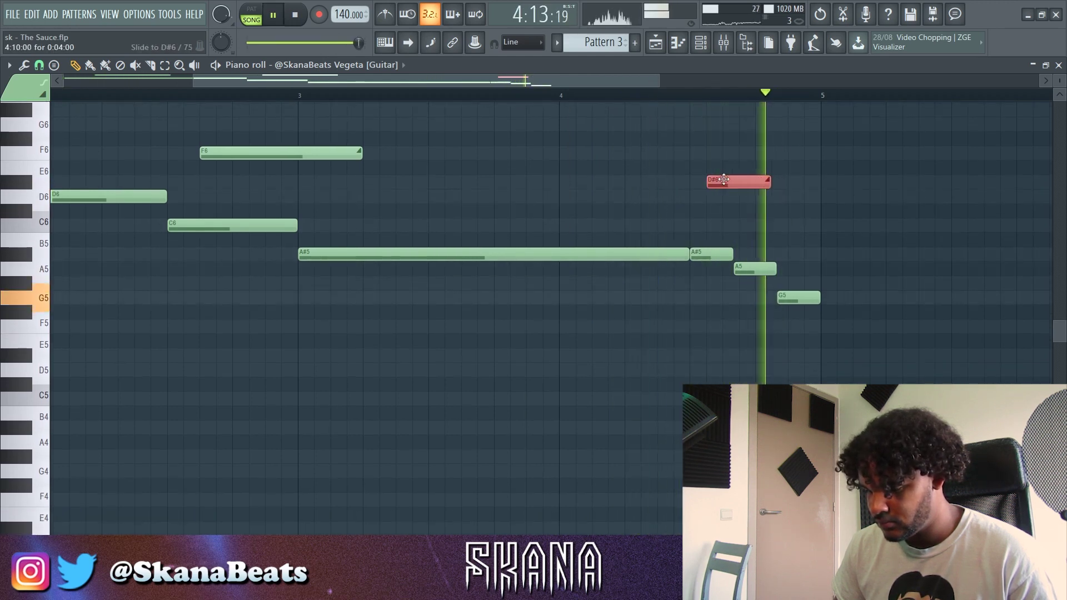
pyautogui.moveTo(722, 182); pyautogui.dragTo(722, 196)
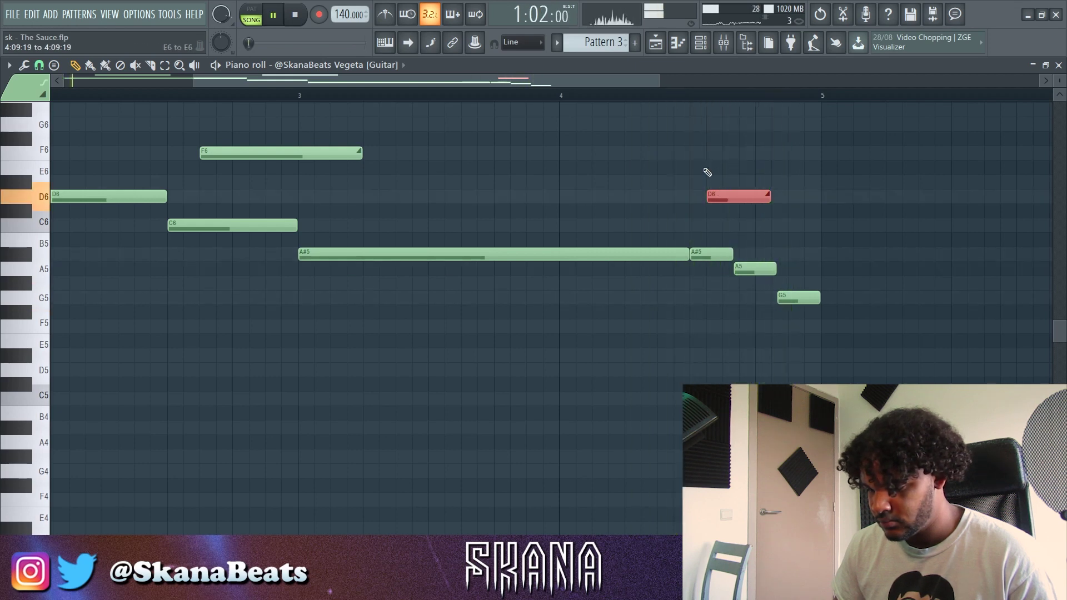
pyautogui.keyDown('ctrl'); pyautogui.rightClick(706, 171); pyautogui.keyUp('ctrl')
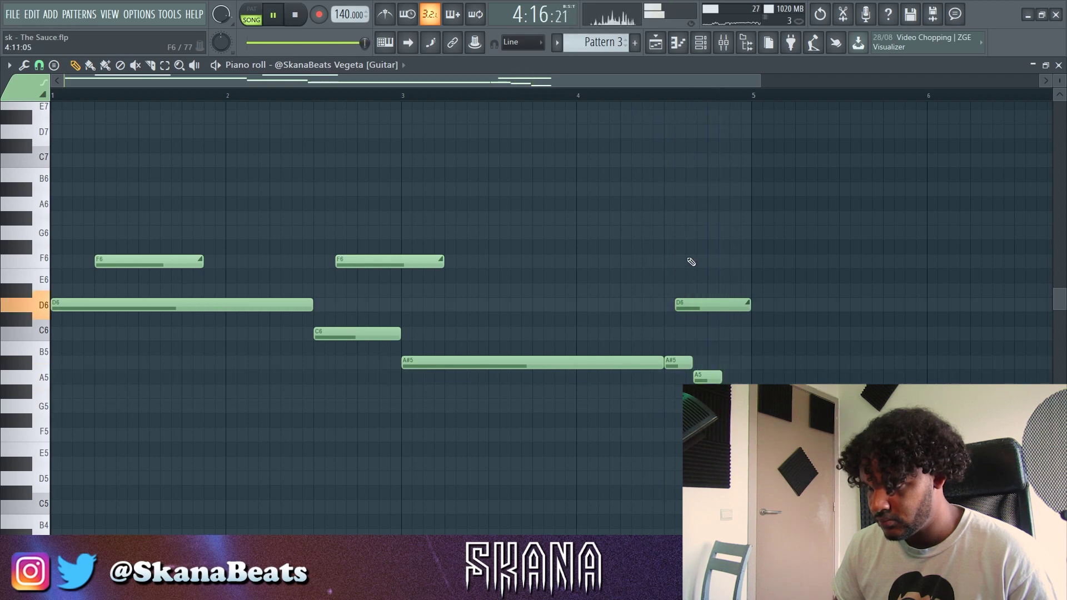
pyautogui.scroll(1, 629, 228)
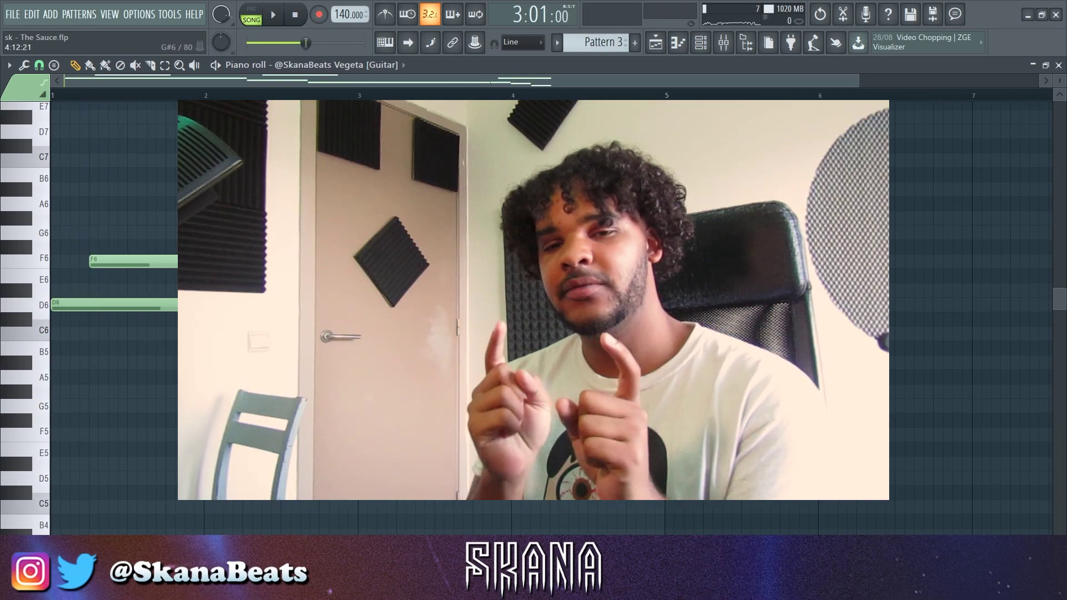
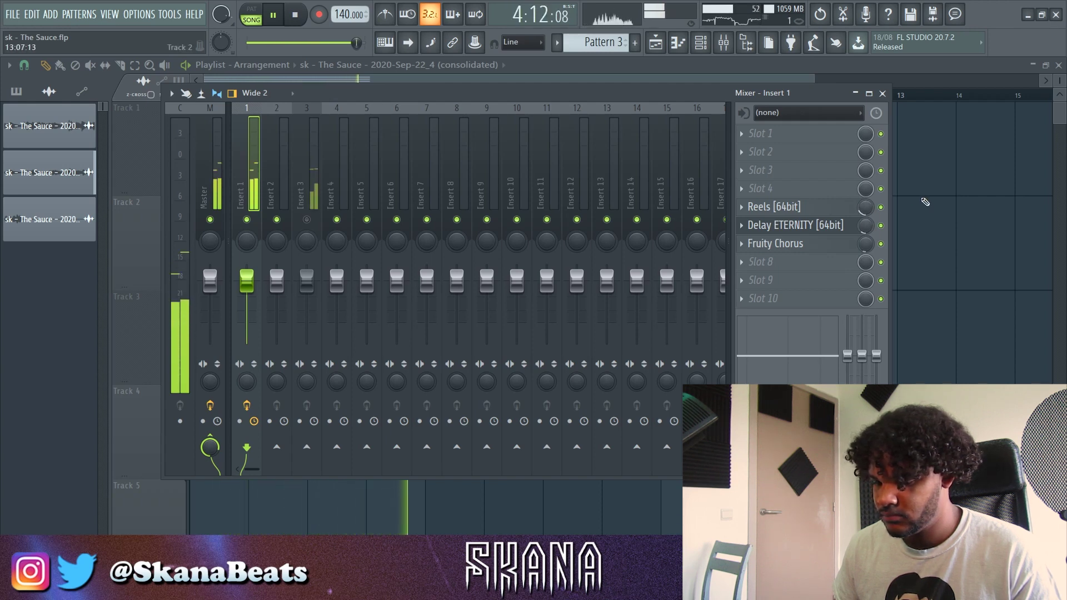
# - Apply a low cut at about 27 Hz with Insert 1's track EQ and stop playback
pyautogui.moveTo(855, 351); pyautogui.dragTo(847, 409)
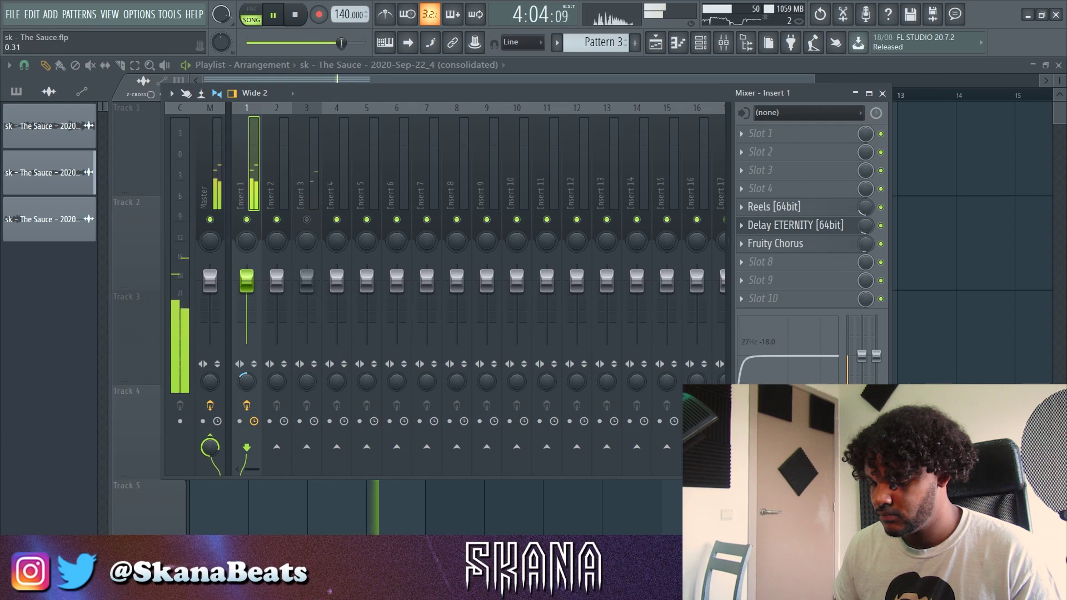
pyautogui.press('F9')
pyautogui.press('space')
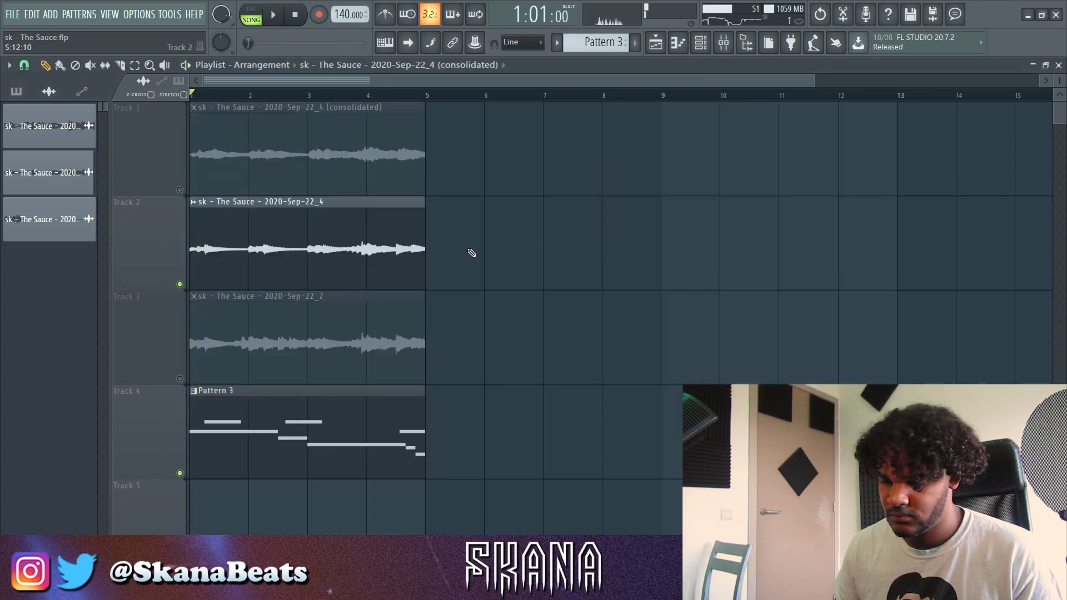
# - Consolidate the audio clip on Track 2 and open the consolidated sample in Edison for editing
pyautogui.click(245, 246)
pyautogui.hotkey('ctrl', 'alt', 'c')
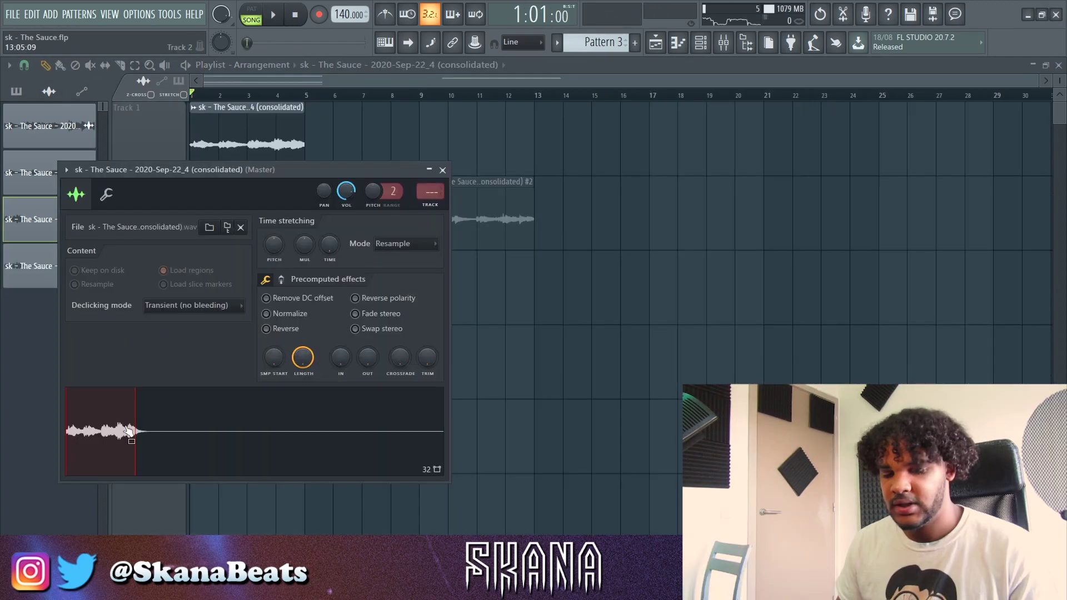
pyautogui.rightClick(161, 432)
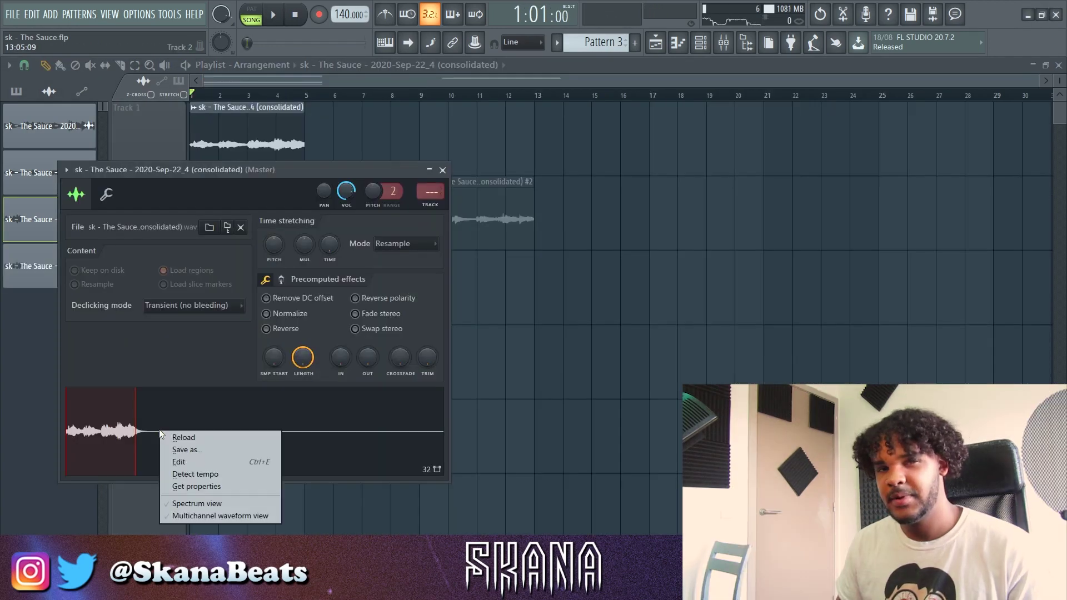
pyautogui.click(180, 462)
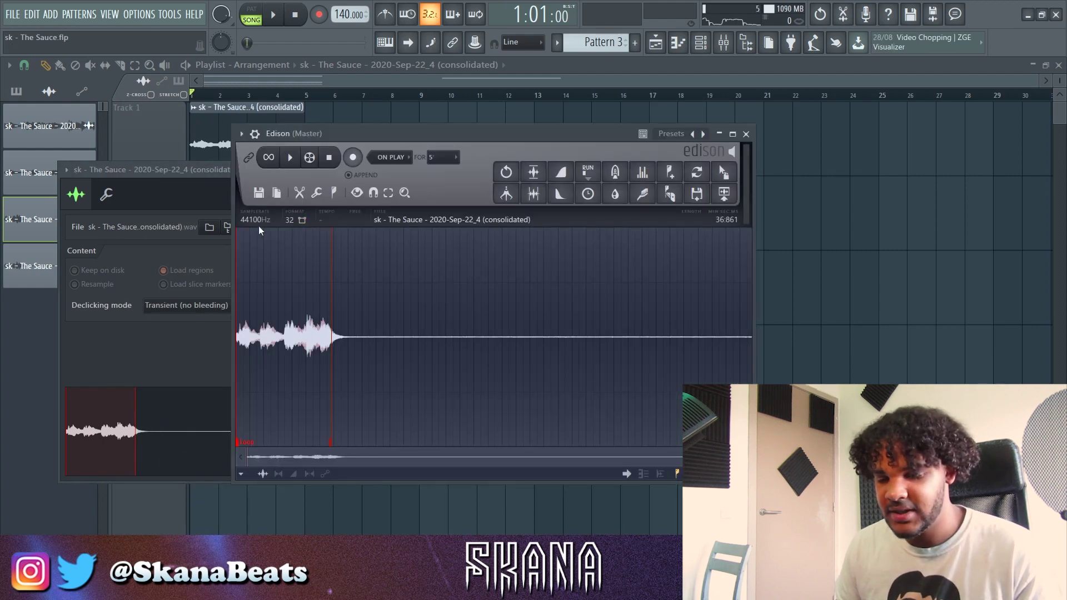
# - Set the sample rate to 1000 Hz in the consolidated sample's properties
pyautogui.click(416, 223)
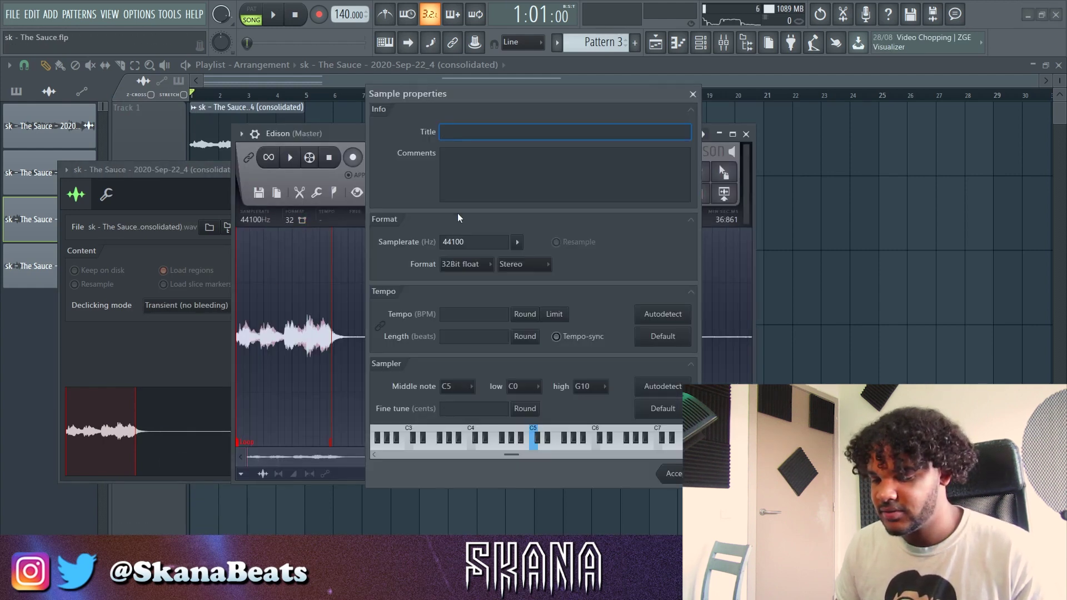
pyautogui.doubleClick(472, 243)
pyautogui.write('1000')
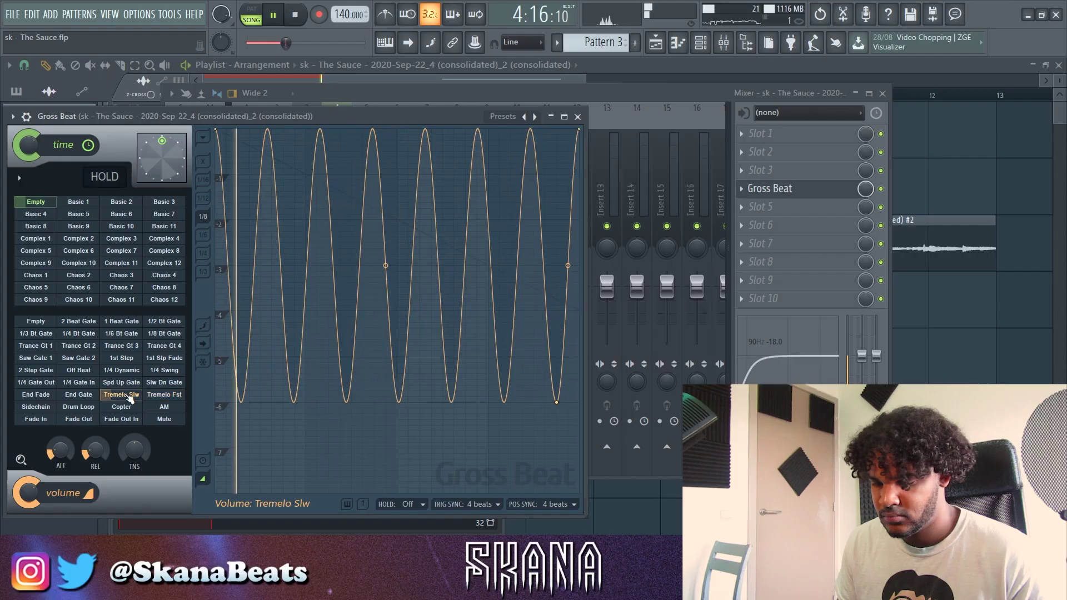
# - Apply the Tremelo Fst volume preset in Gross Beat on the consolidated clip's mixer track
pyautogui.click(163, 394)
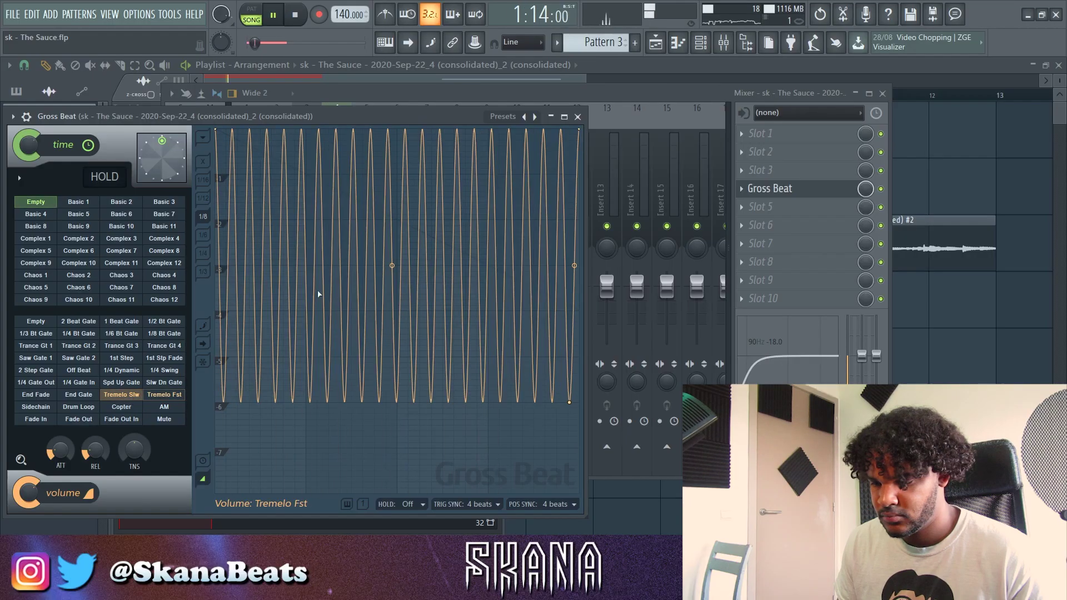
pyautogui.click(578, 116)
pyautogui.click(784, 208)
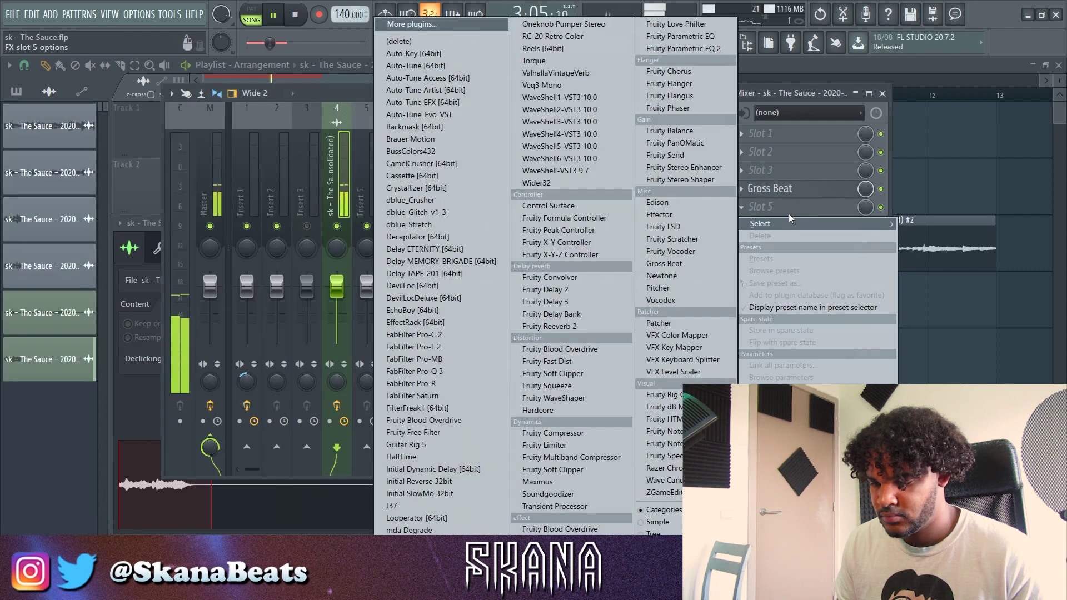
pyautogui.click(794, 215)
pyautogui.click(121, 404)
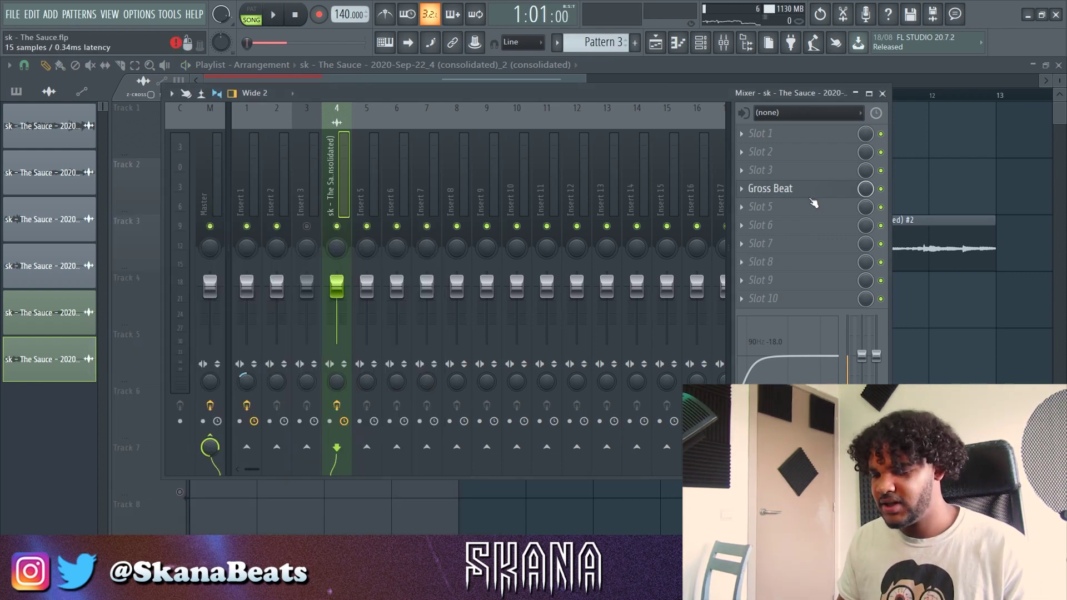
# - Review the fast tremolo curve in Gross Beat and return to the playlist arrangement
pyautogui.click(789, 192)
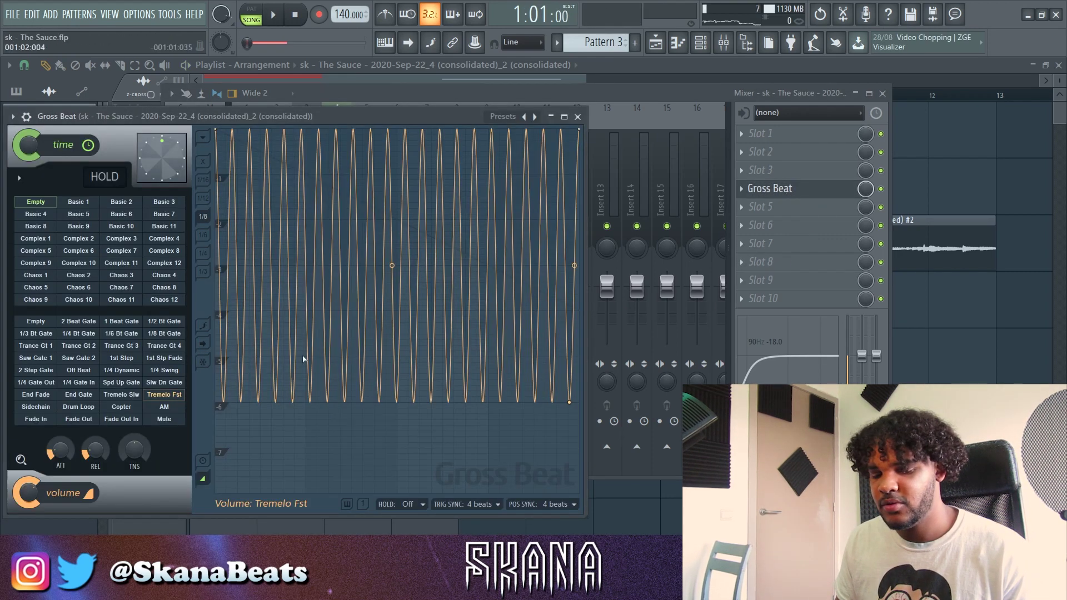
pyautogui.click(786, 100)
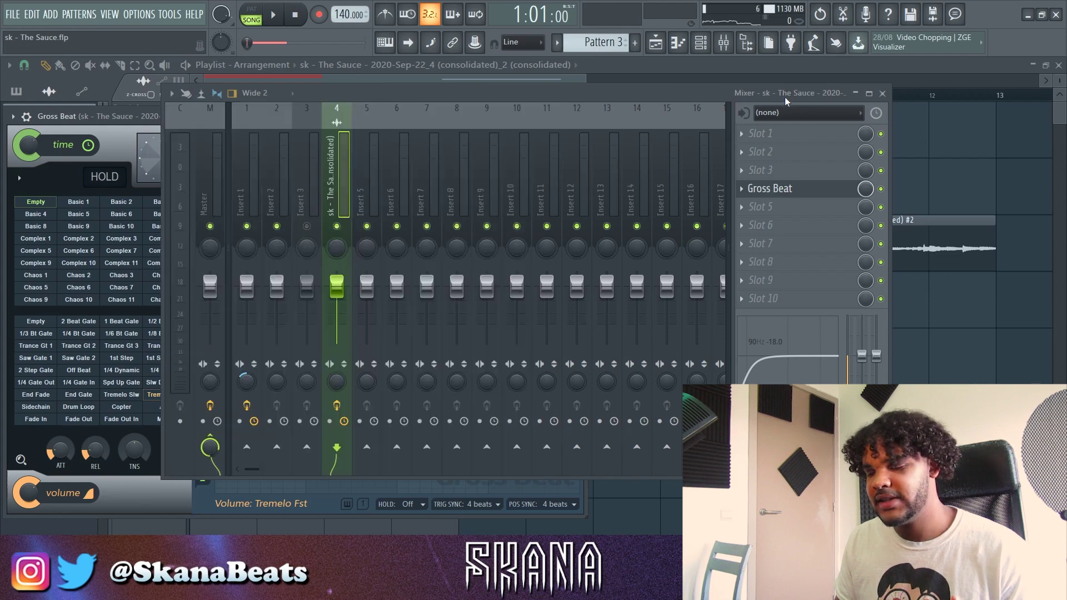
pyautogui.press('F5')
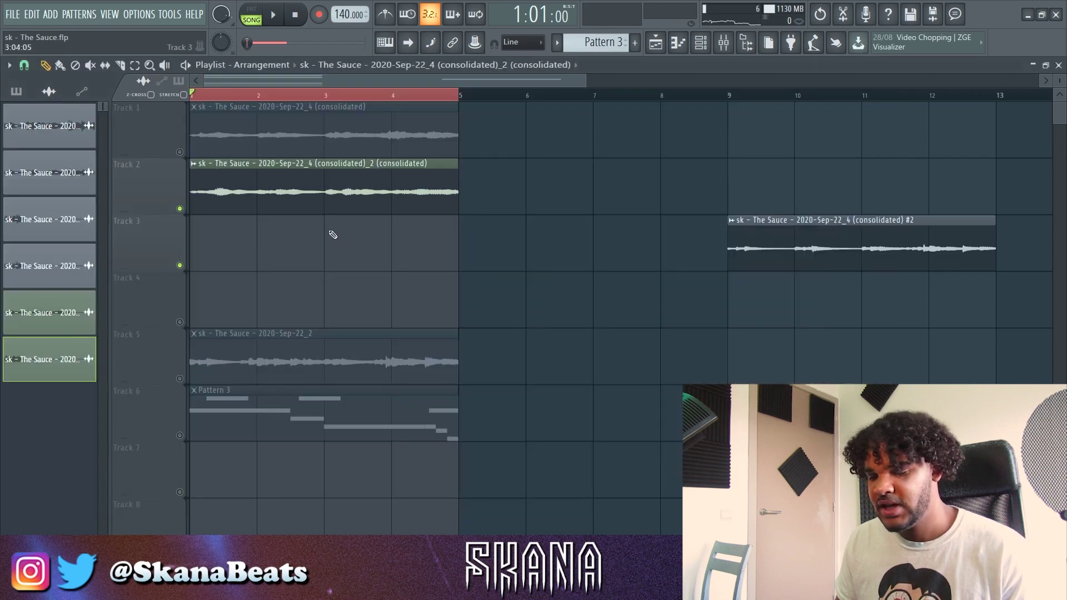
pyautogui.scroll(-3, 219, 199)
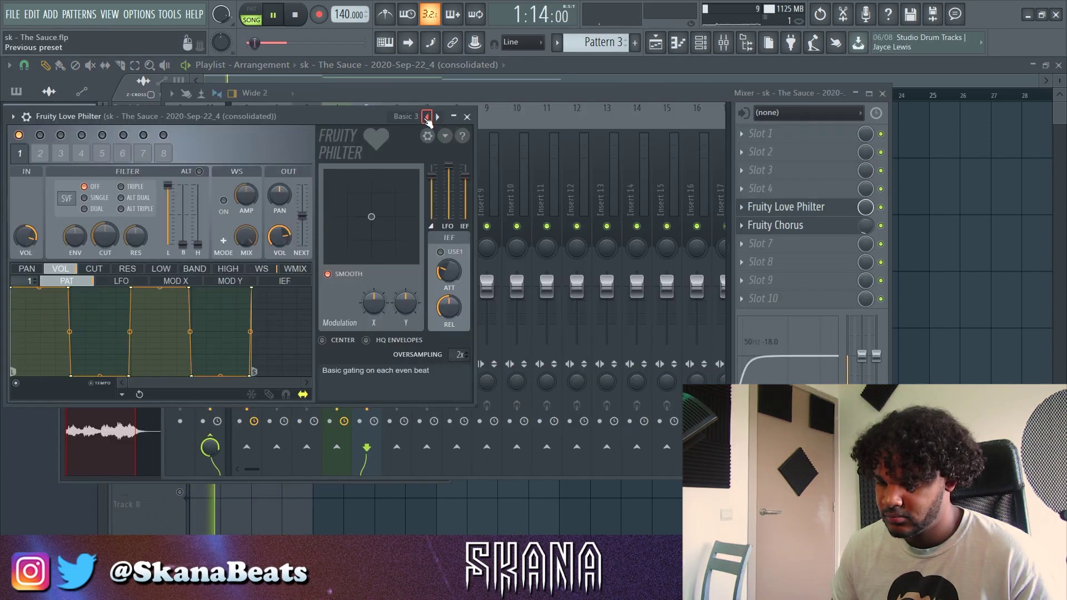
# - Switch Fruity Love Philter on mixer track 5 to the Basic 2 gate preset and return to the playlist
pyautogui.click(426, 116)
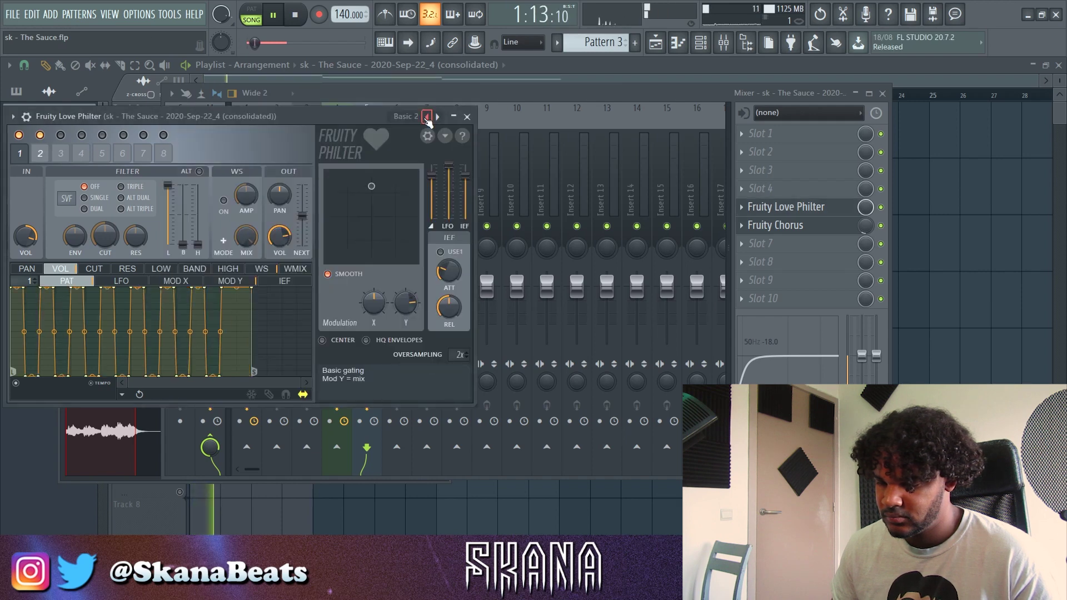
pyautogui.click(467, 117)
pyautogui.rightClick(997, 171)
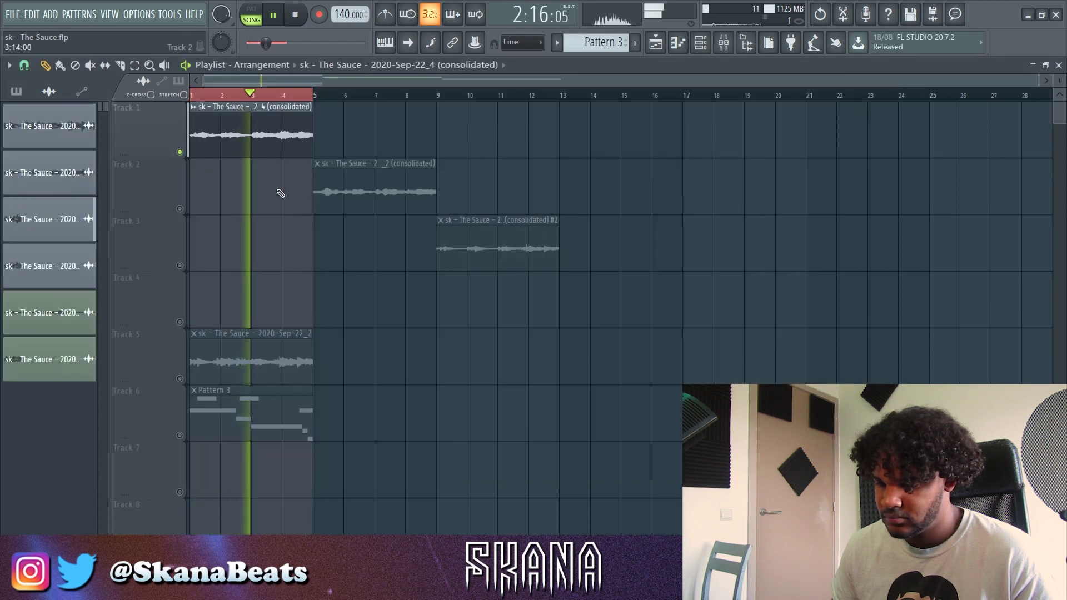
# - Mute Track 1, audition the Track 5 audio clip on its own and move it to Track 4 at bar 13
pyautogui.click(181, 152)
pyautogui.press('space')
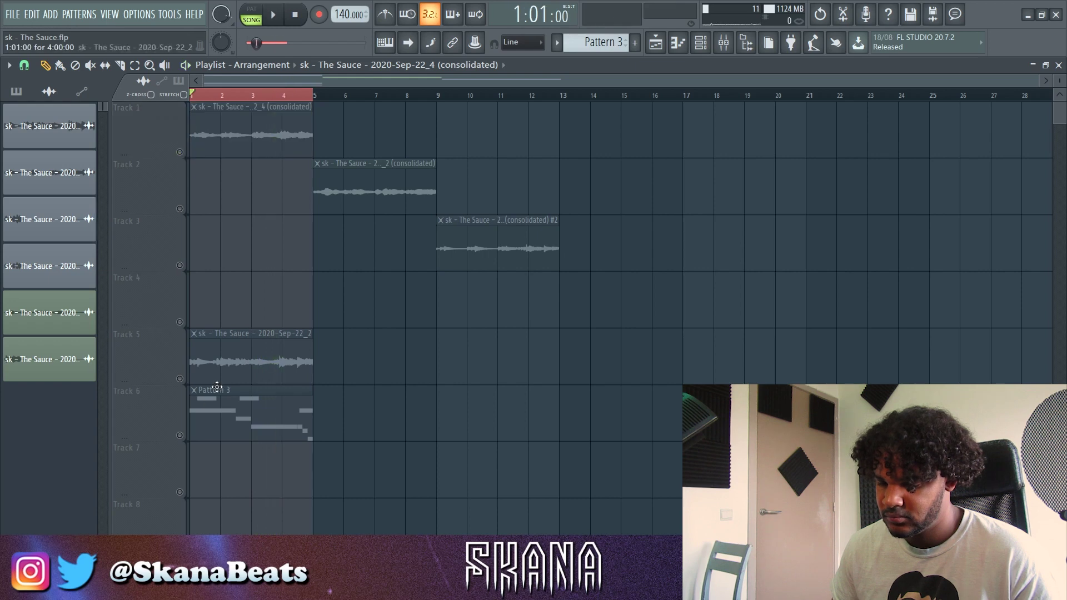
pyautogui.click(181, 378)
pyautogui.press('space')
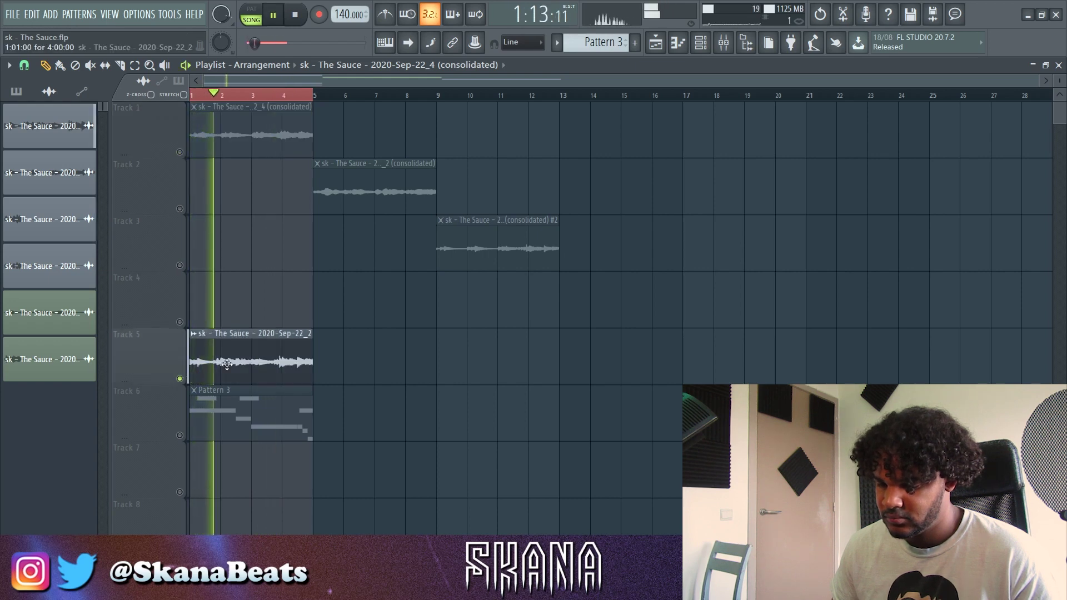
pyautogui.moveTo(225, 336); pyautogui.dragTo(593, 279)
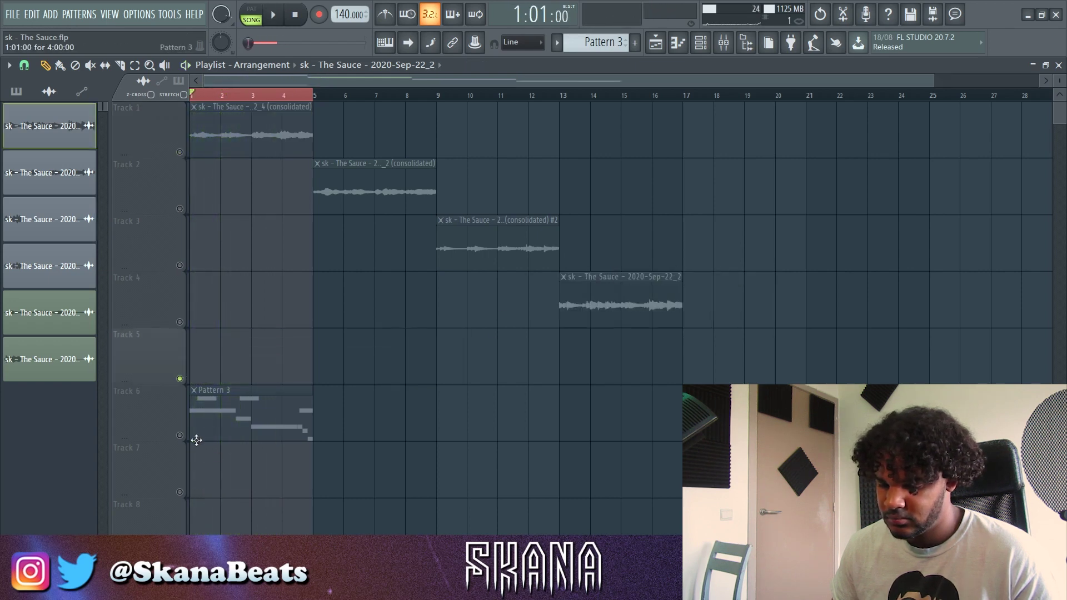
# - Unmute playlist Tracks 1 and 6 and mixer Insert 3, auditioning Pattern 3 together with the first clip
pyautogui.click(180, 435)
pyautogui.click(180, 152)
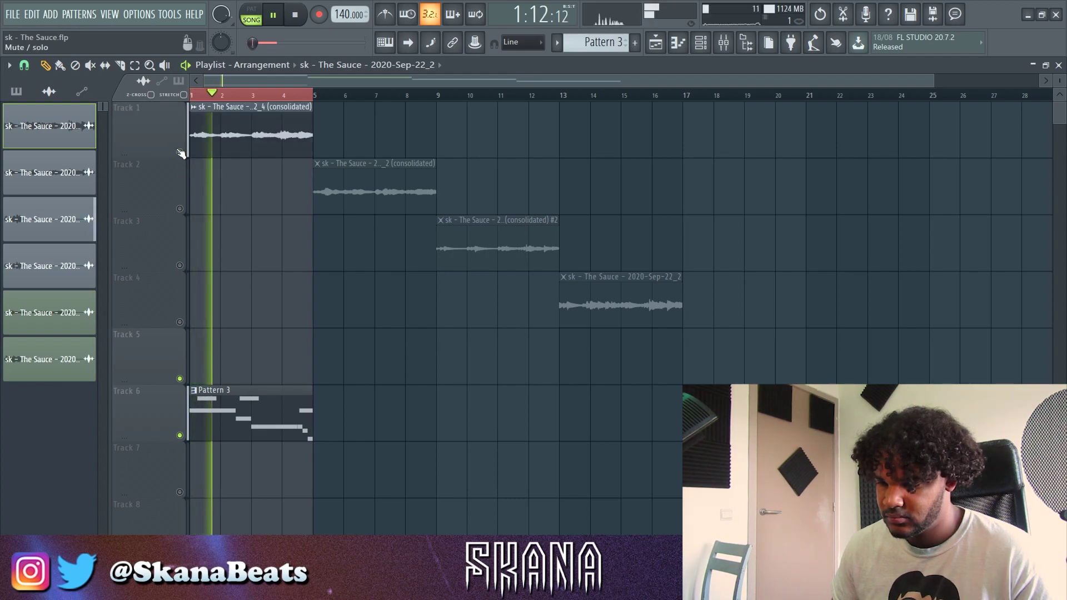
pyautogui.press('space')
pyautogui.press('space')
pyautogui.click(722, 42)
pyautogui.click(307, 225)
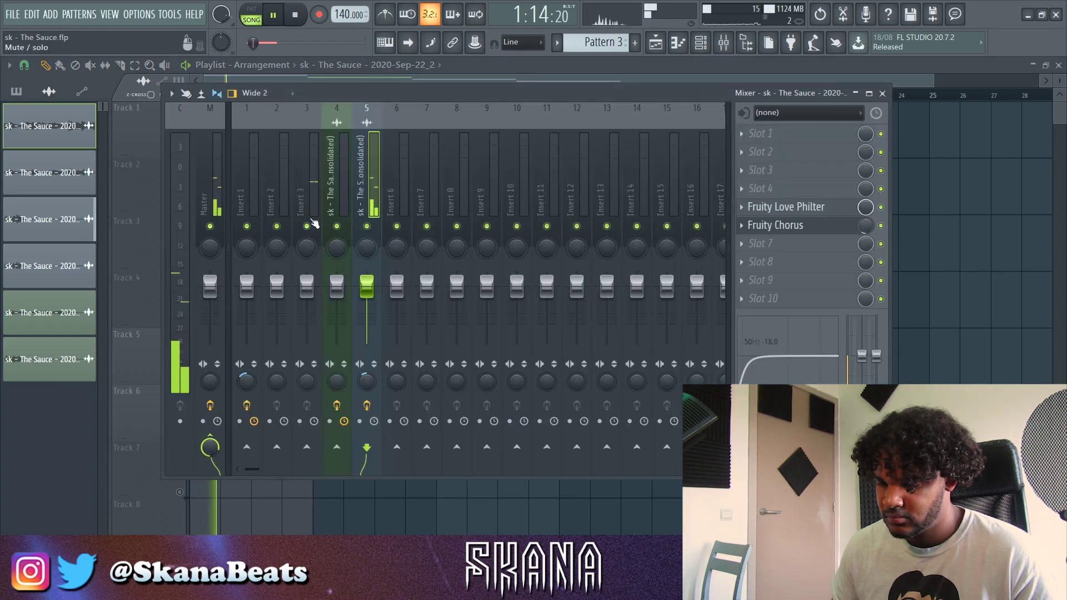
pyautogui.click(309, 200)
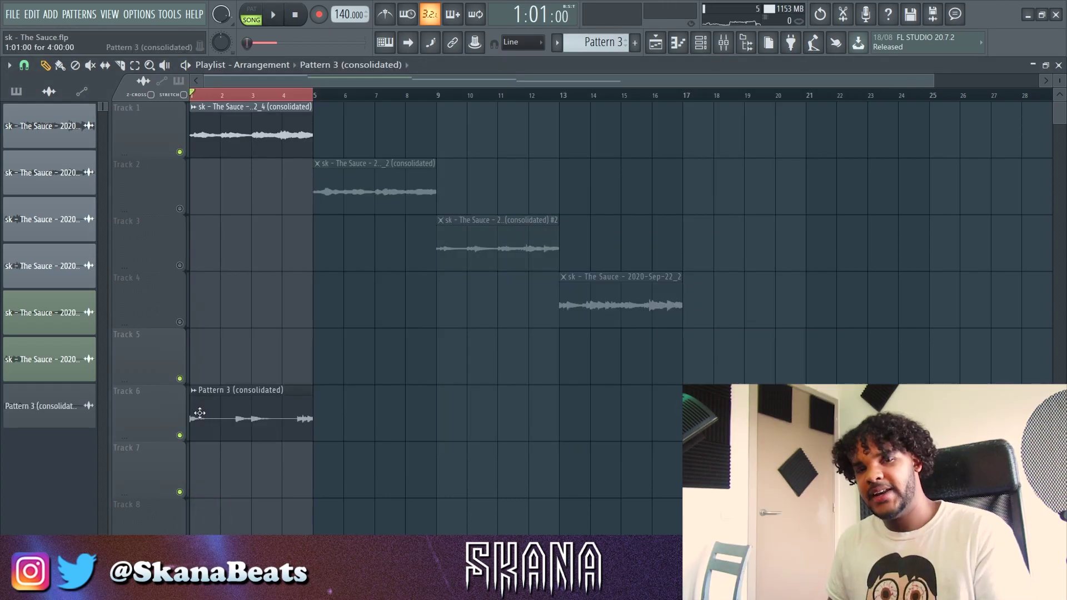
# - Review the effect chains on the mixer tracks and browse the preset list of Fruity Love Philter
pyautogui.click(726, 46)
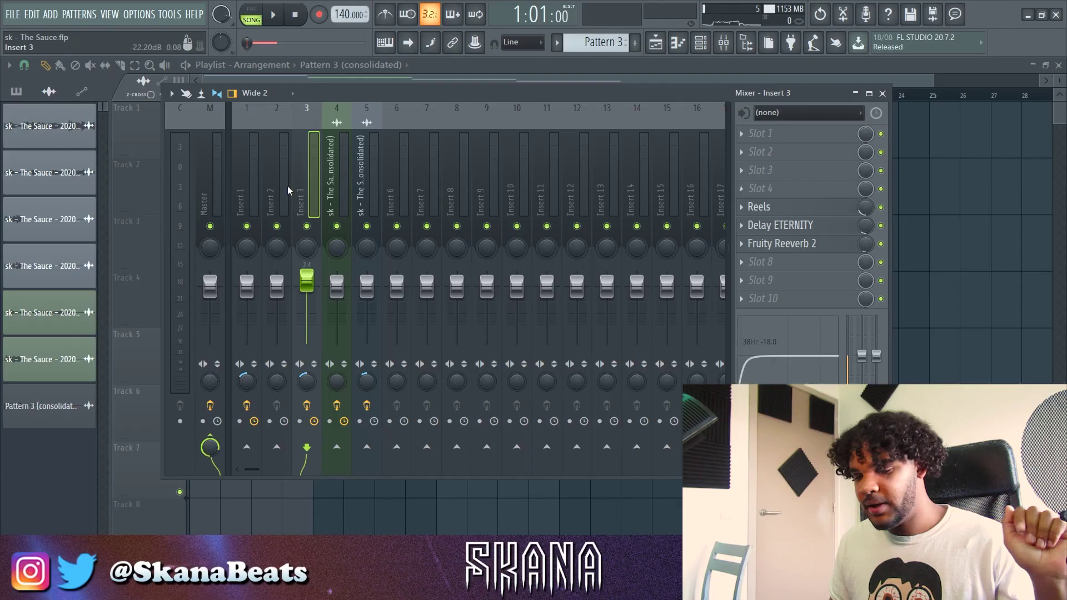
pyautogui.click(359, 176)
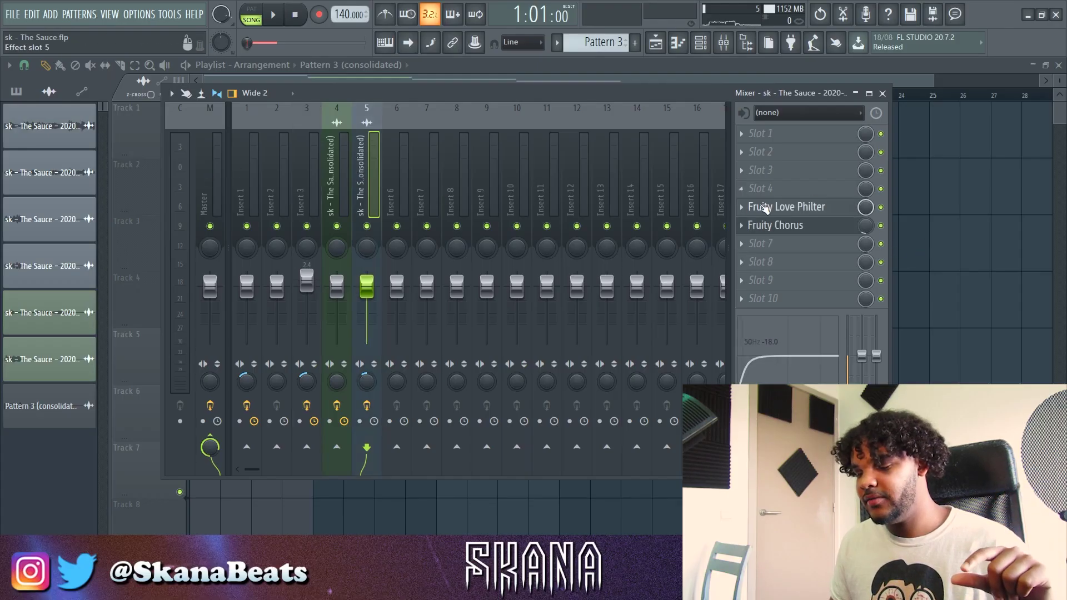
pyautogui.click(765, 208)
pyautogui.click(426, 116)
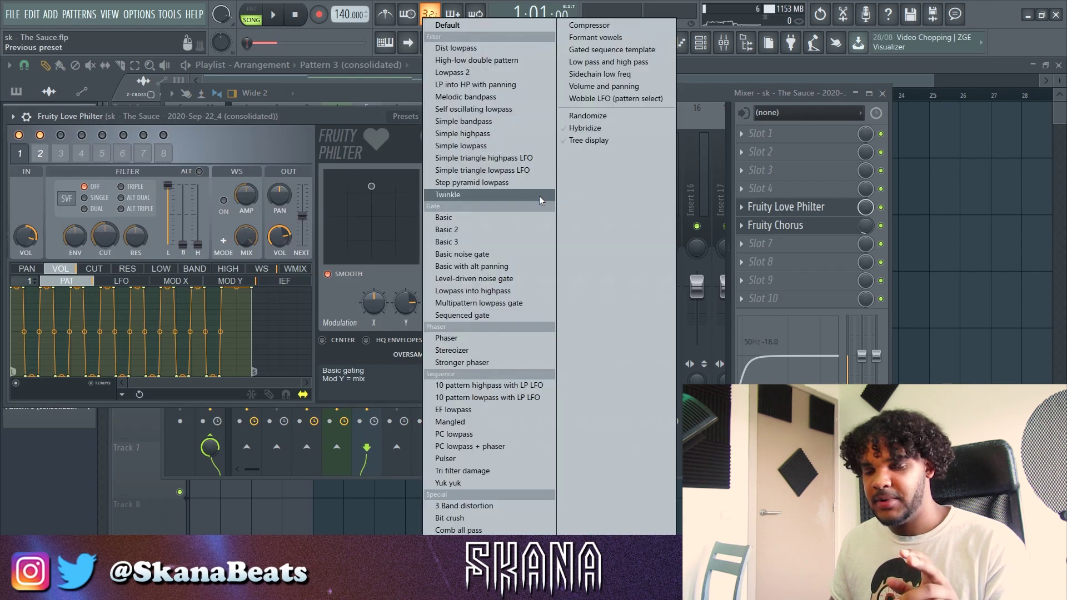
pyautogui.click(342, 115)
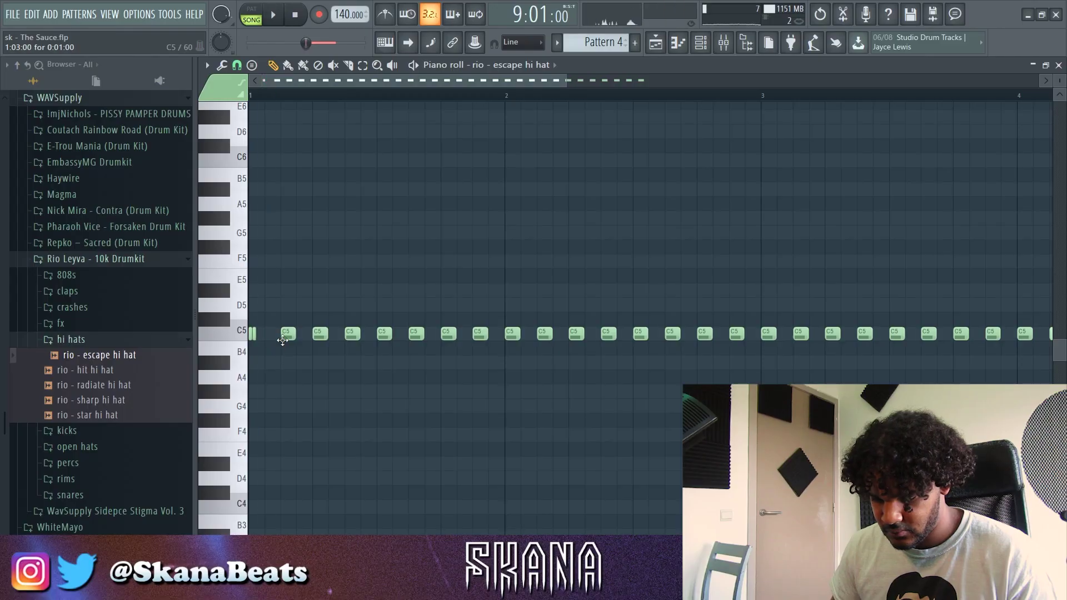
# - Delete the C5 hi-hat note at 1:05:00 in Pattern 4 and audition the gap
pyautogui.rightClick(320, 333)
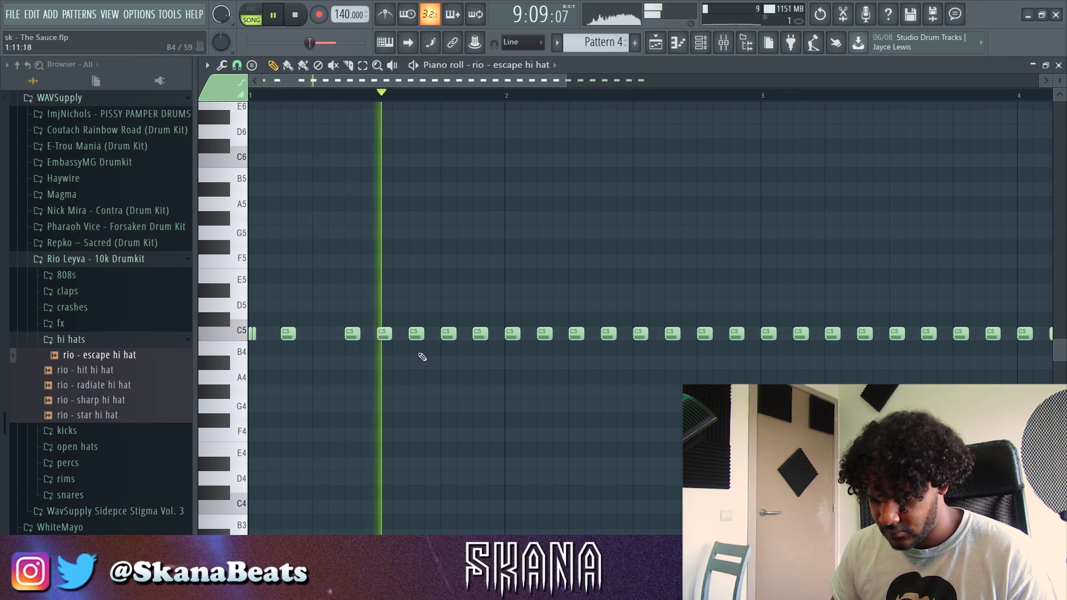
pyautogui.press('space')
pyautogui.click(383, 392)
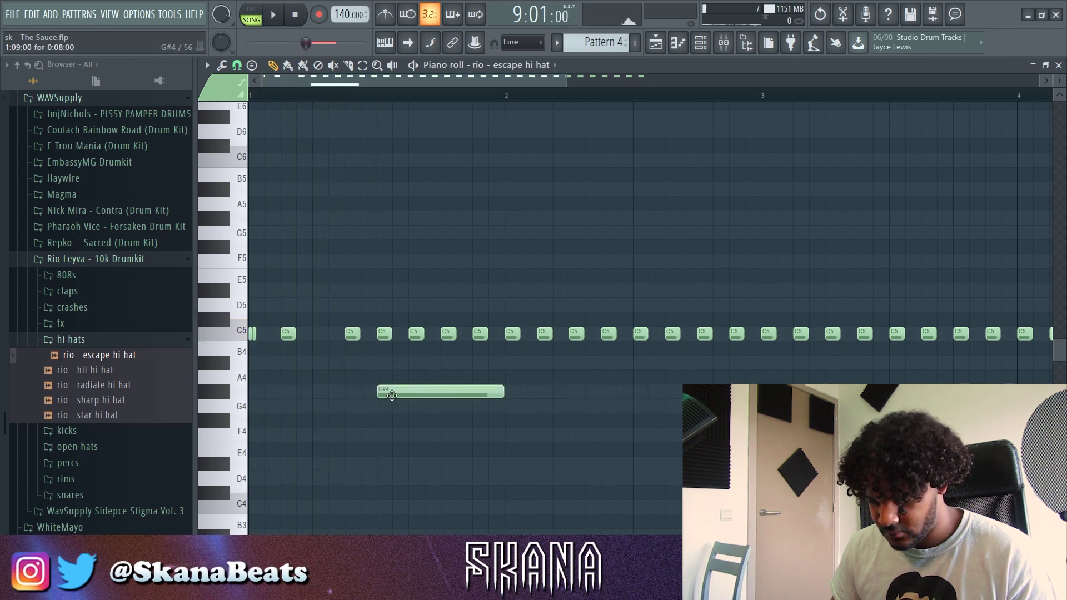
pyautogui.rightClick(392, 393)
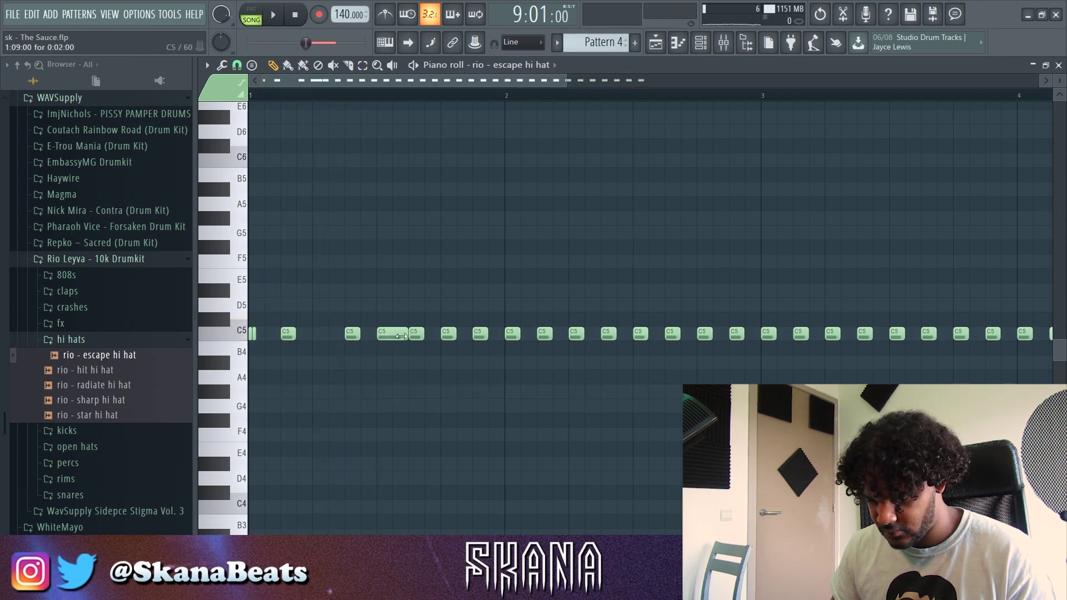
# - Lengthen the C5 hi-hat note at 1:09:00 to two steps and chop it into a fast roll
pyautogui.keyDown('ctrl'); pyautogui.click(408, 336); pyautogui.keyUp('ctrl')
pyautogui.hotkey('alt', 'y')
pyautogui.click(598, 215)
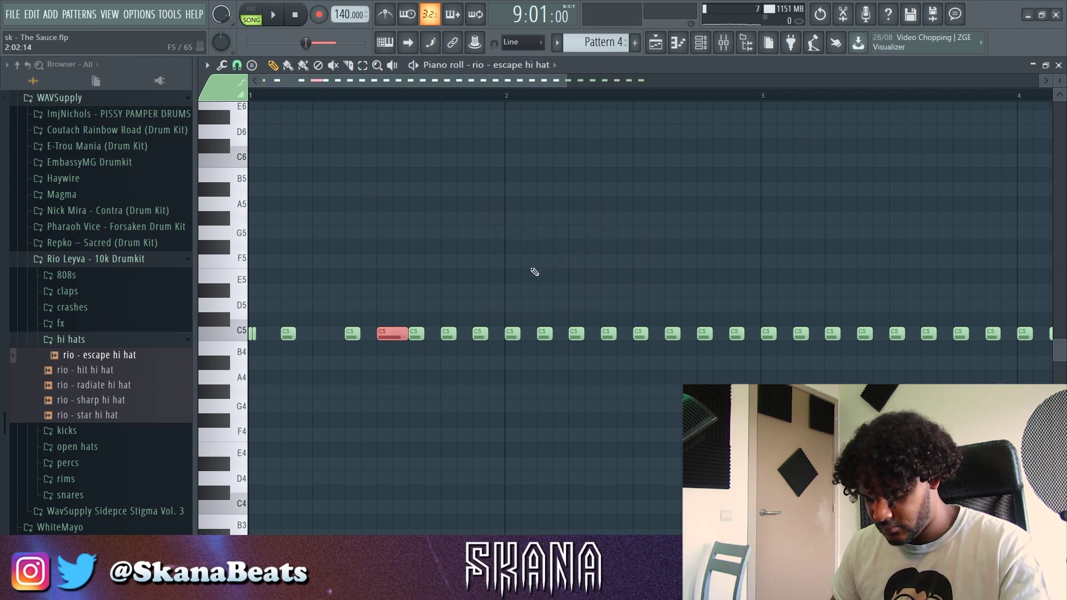
pyautogui.hotkey('alt', 'u')
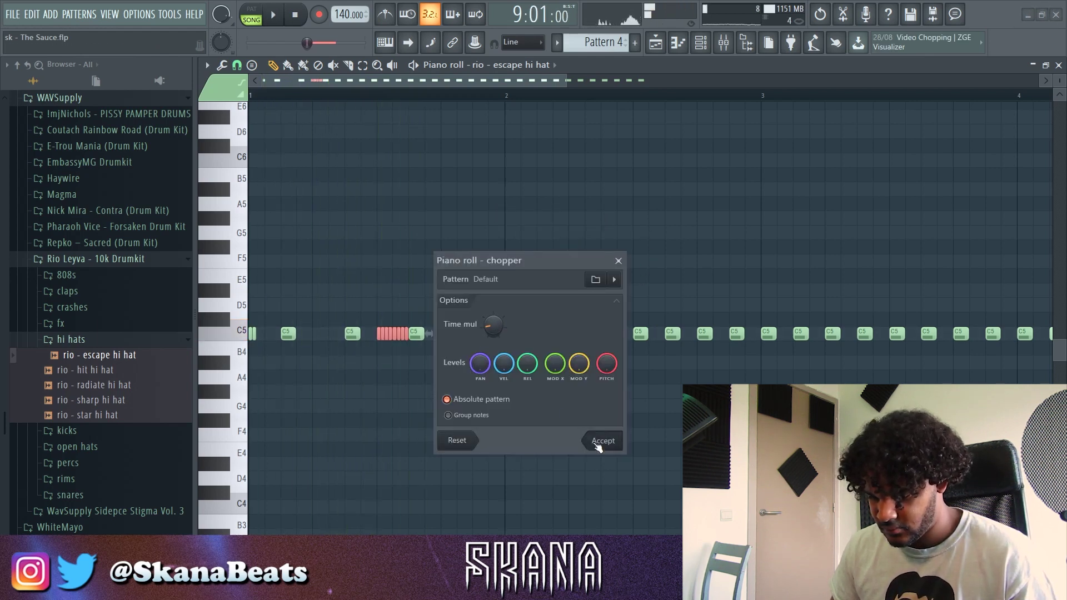
pyautogui.click(600, 438)
# - Enlarge the velocity lane and stagger the bar 1 roll's notes from C5 down through A#4 and G#4 to G4
pyautogui.scroll(2, 388, 444)
pyautogui.moveTo(407, 463); pyautogui.dragTo(401, 399)
pyautogui.rightClick(384, 373)
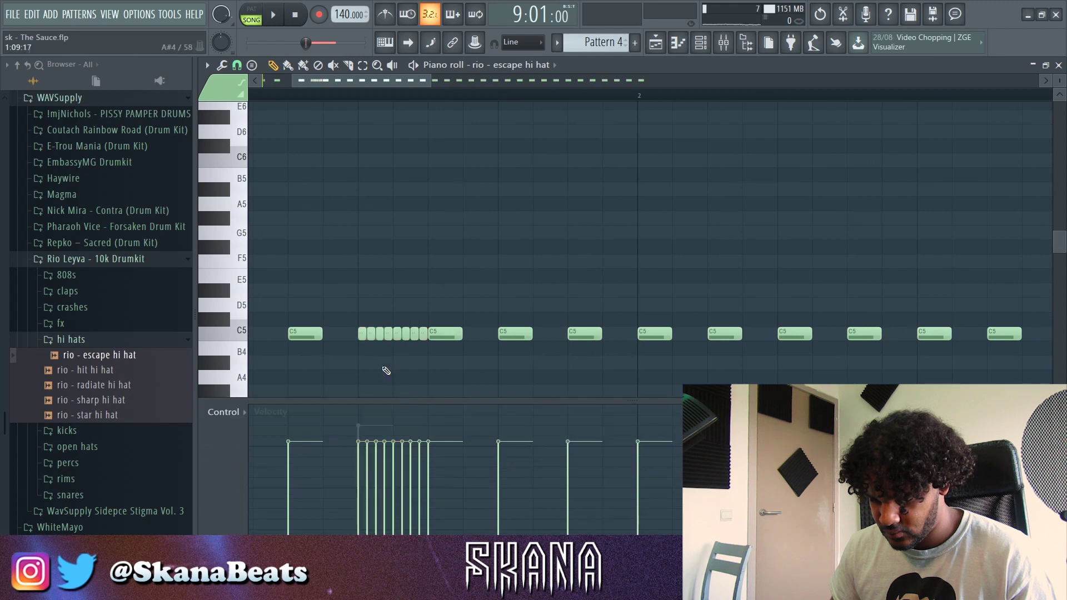
pyautogui.moveTo(380, 333); pyautogui.dragTo(404, 396)
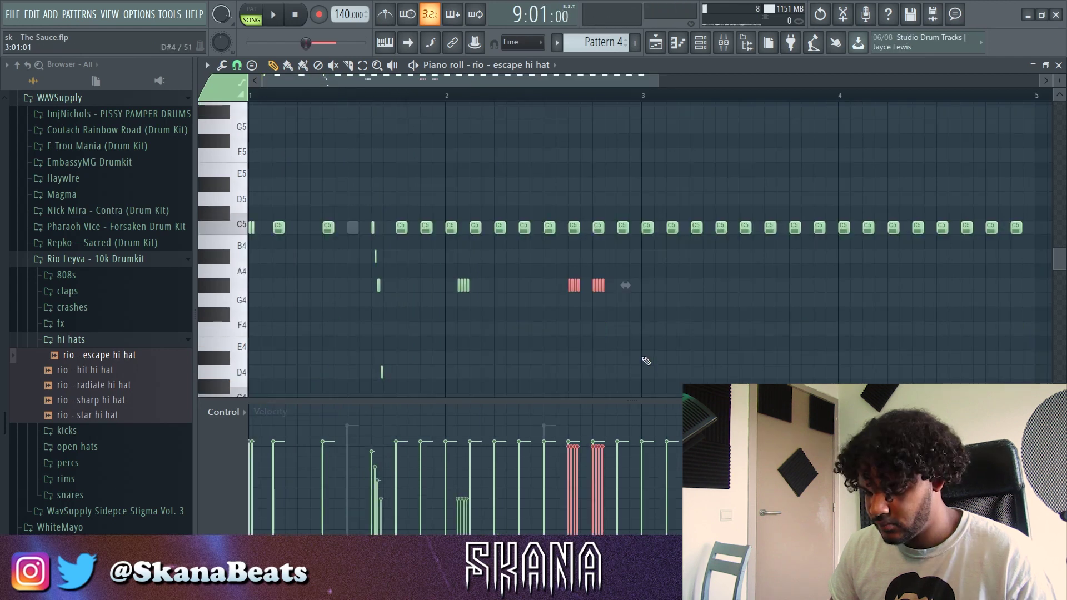
# - Add four-note hi-hat rolls on A#4 and G#4 in the second half of bar 2 and audition the pattern
pyautogui.hotkey('ctrl', 'd')
pyautogui.moveTo(558, 281); pyautogui.dragTo(602, 295)
pyautogui.hotkey('ctrl', 'd')
pyautogui.press('space')
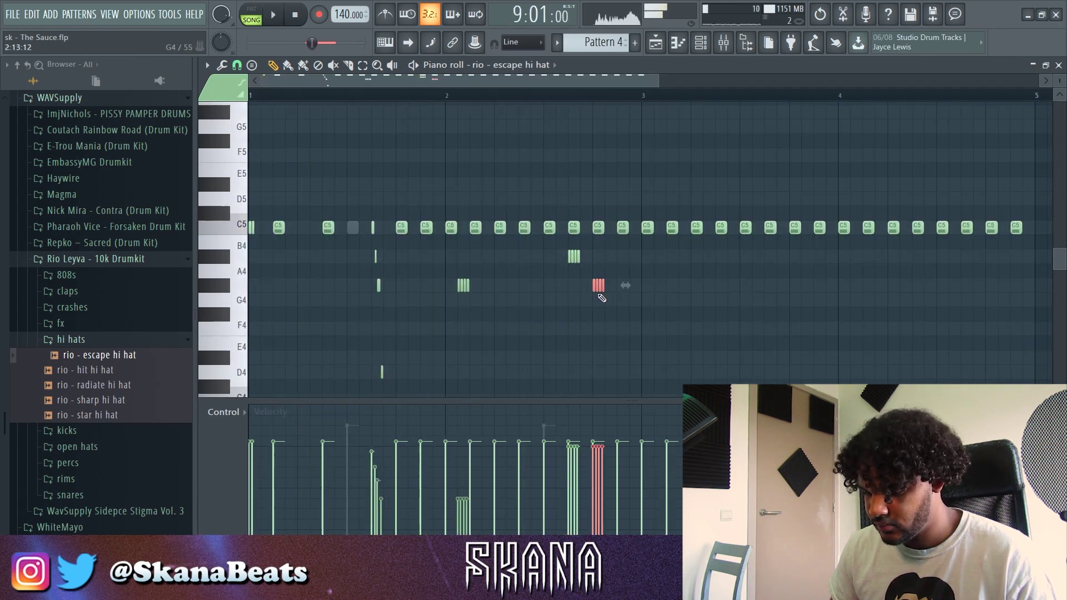
pyautogui.press('space')
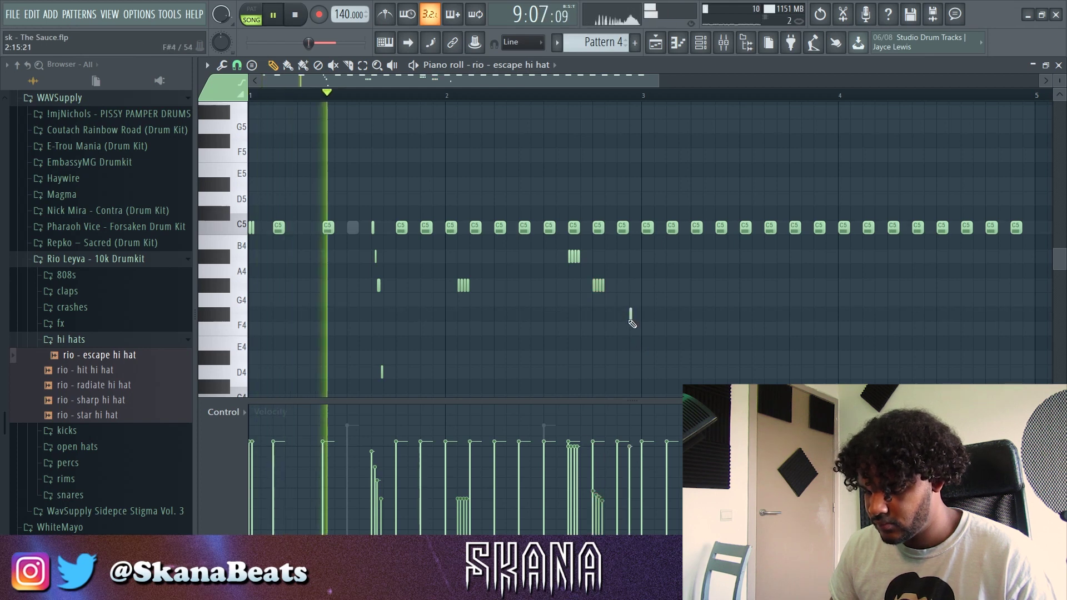
# - Add an F#4 hi-hat note at 2:15, delete the C5 note above the A#4 roll, and audition the pattern
pyautogui.click(618, 314)
pyautogui.moveTo(619, 314); pyautogui.dragTo(629, 319)
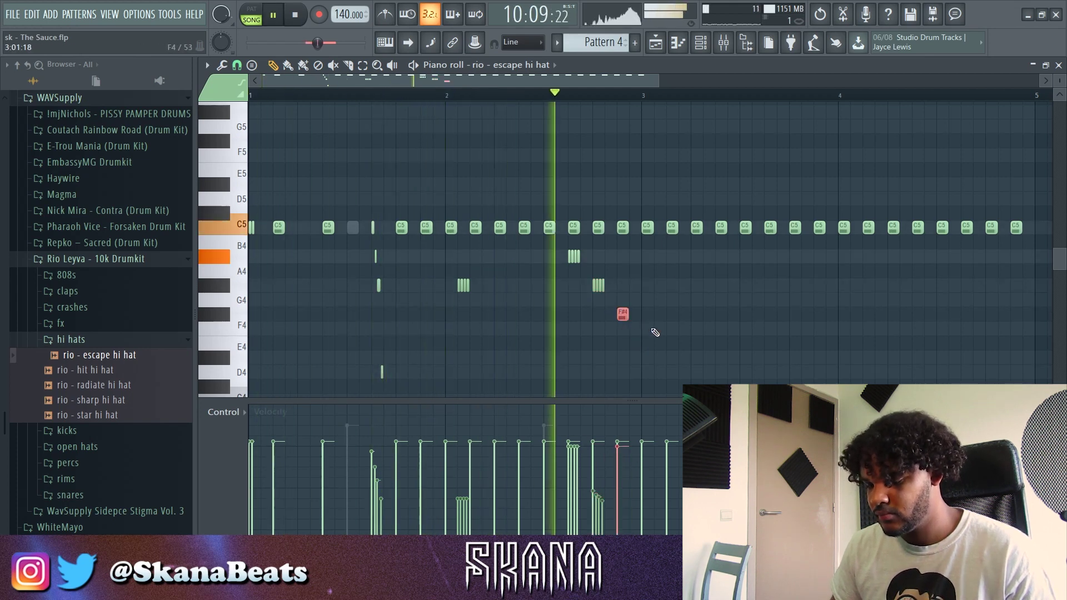
pyautogui.press('space')
pyautogui.press('space')
pyautogui.rightClick(573, 228)
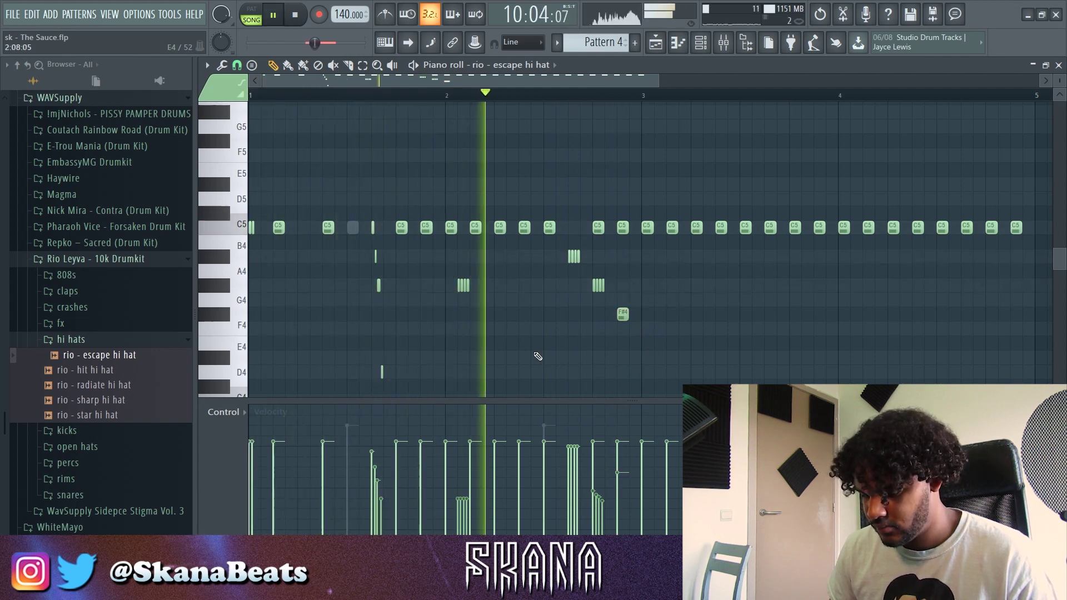
pyautogui.moveTo(540, 401); pyautogui.dragTo(531, 529)
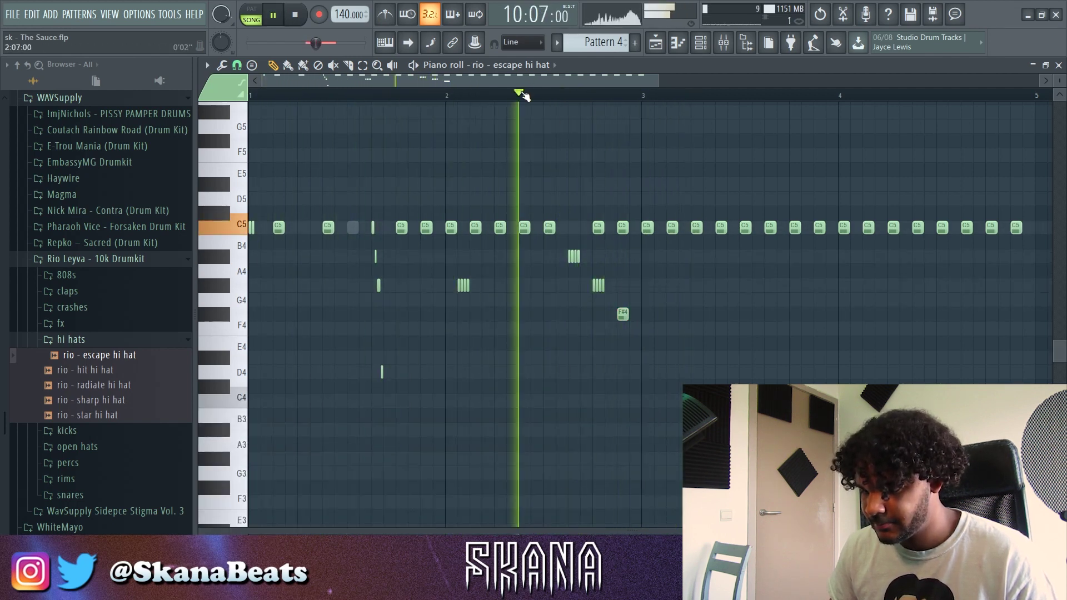
pyautogui.click(572, 255)
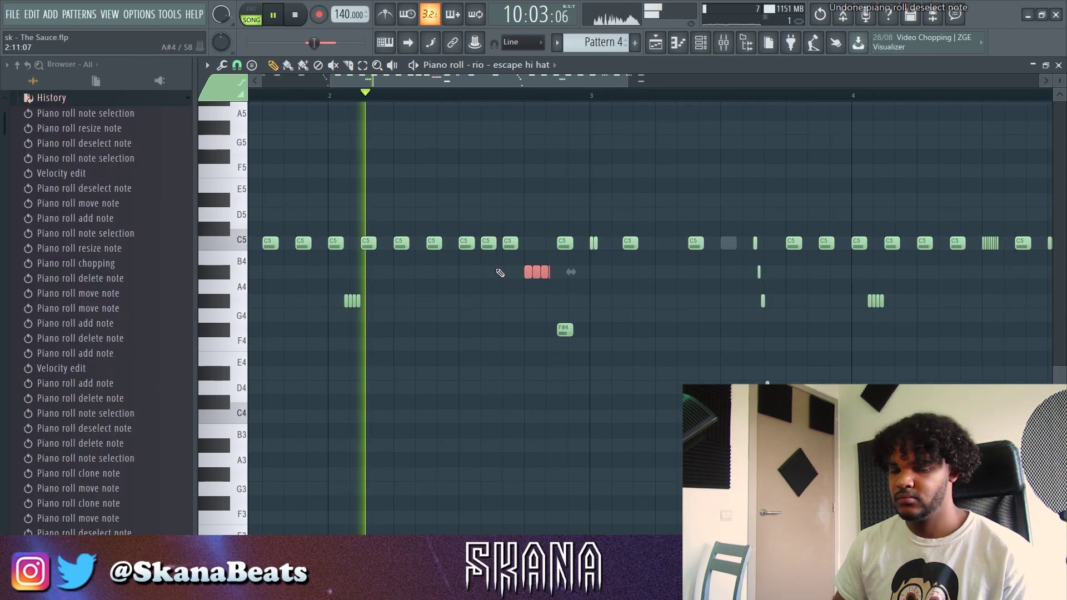
pyautogui.hotkey('ctrl', 'd')
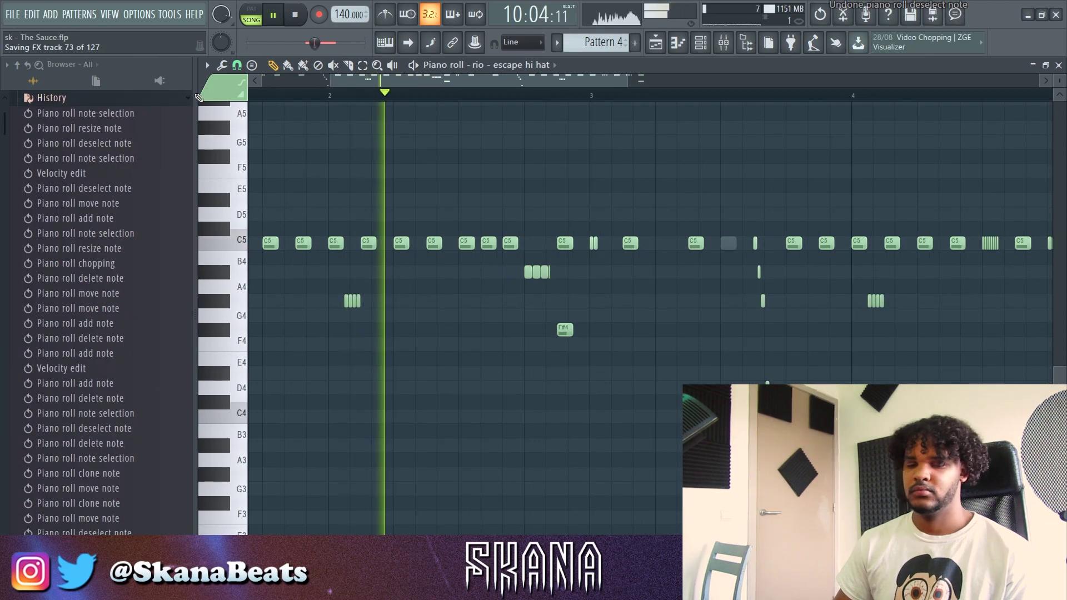
# - Collapse the undo history in the browser and return to the drum kit sample folders
pyautogui.click(145, 99)
pyautogui.click(45, 354)
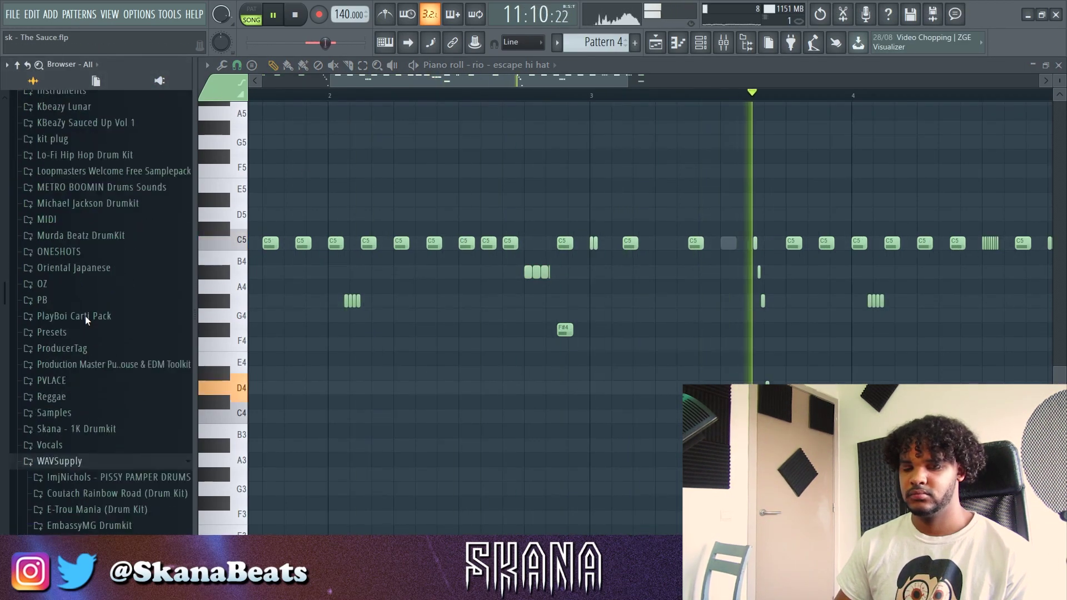
pyautogui.scroll(-10, 84, 300)
pyautogui.scroll(-4, 493, 178)
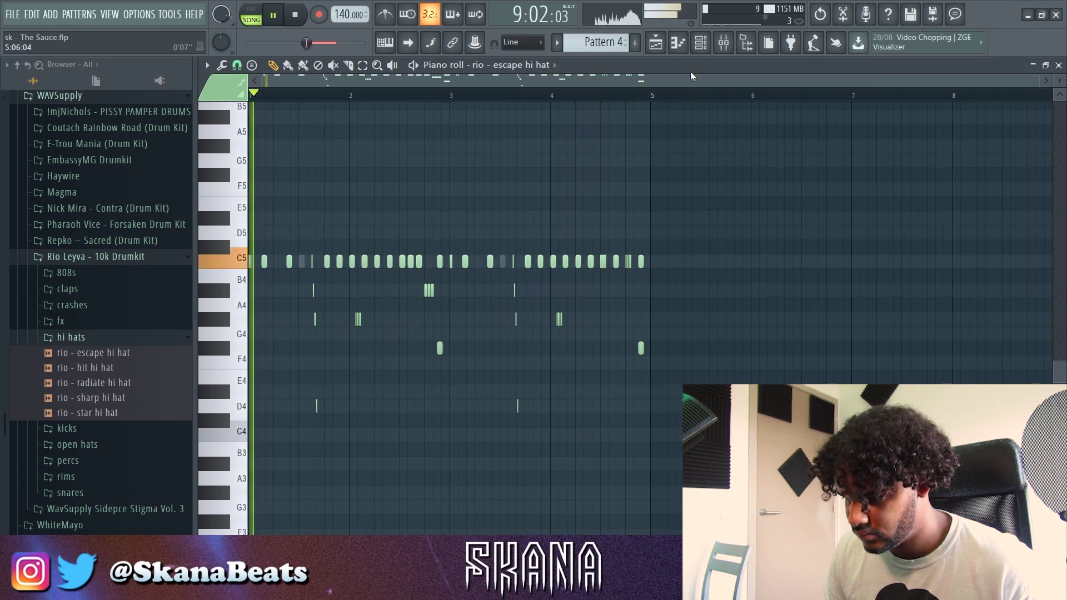
pyautogui.press('F6')
pyautogui.press('F6')
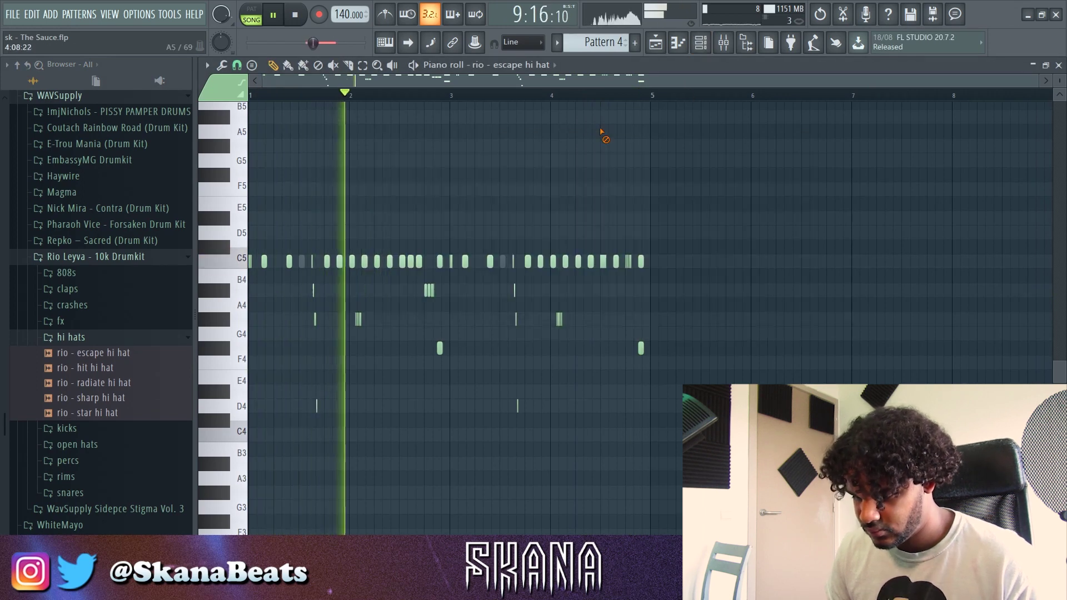
# - Swap the hi-hat notes of bars 1 and 2 with those of bars 3 and 4
pyautogui.moveTo(716, 185); pyautogui.dragTo(453, 471)
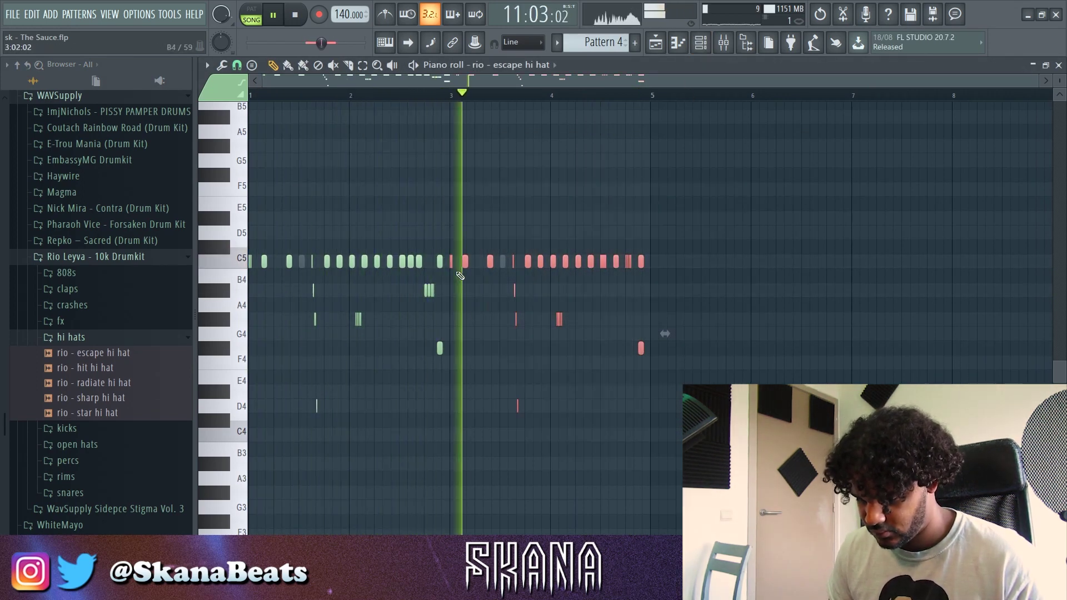
pyautogui.press('space')
pyautogui.moveTo(452, 271); pyautogui.dragTo(652, 271)
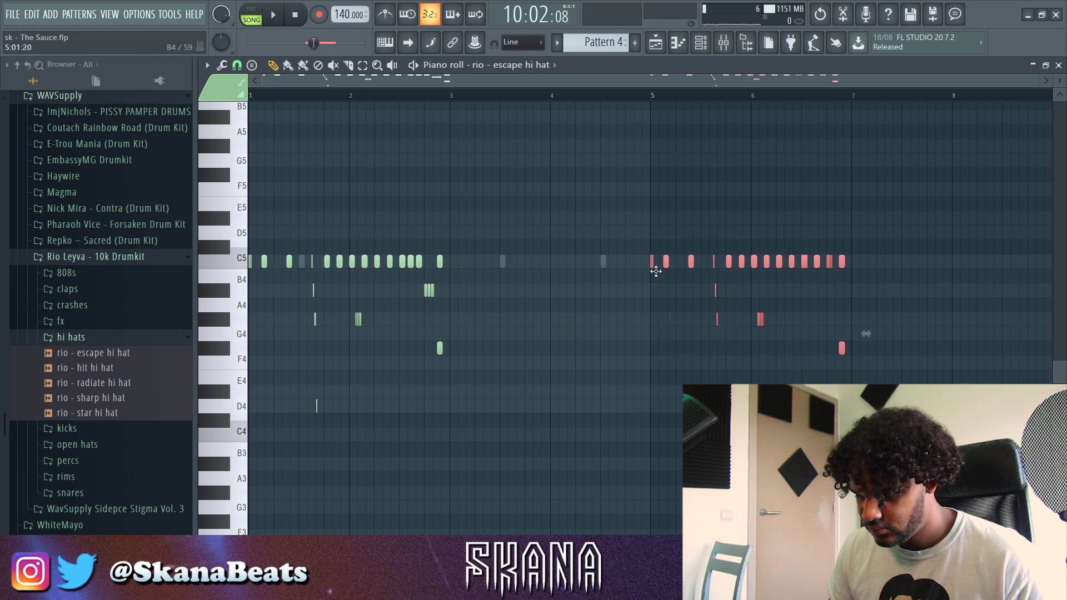
pyautogui.moveTo(547, 189); pyautogui.dragTo(255, 441)
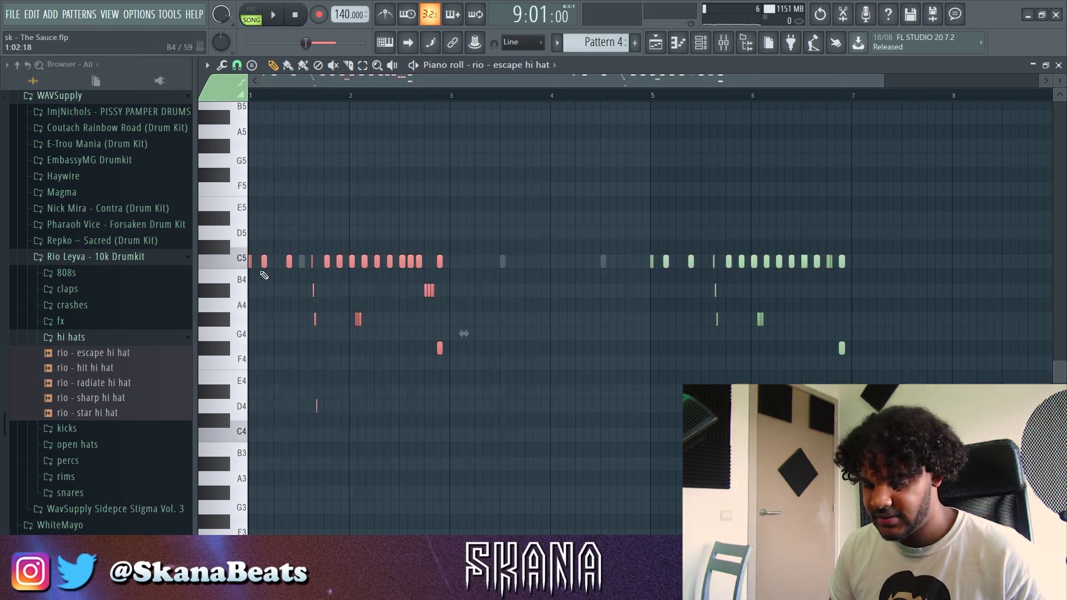
pyautogui.moveTo(264, 264); pyautogui.dragTo(464, 267)
pyautogui.moveTo(656, 252); pyautogui.dragTo(883, 413)
pyautogui.moveTo(729, 263); pyautogui.dragTo(315, 271)
pyautogui.hotkey('ctrl', 'd')
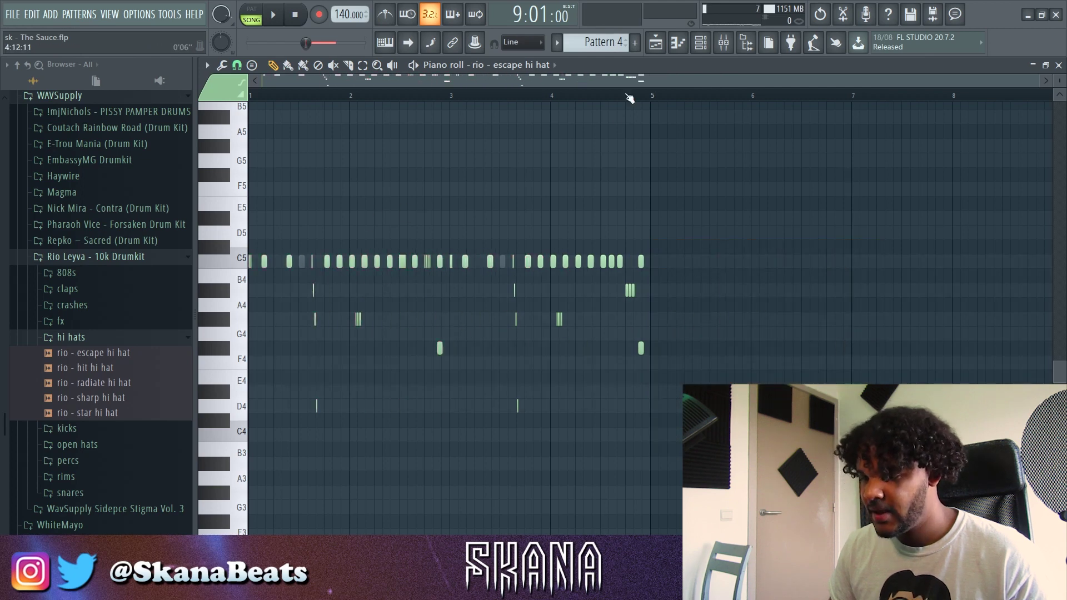
# - Add a D6 808 note at 2:11 and extend the D6 notes so each one reaches the next
pyautogui.click(693, 45)
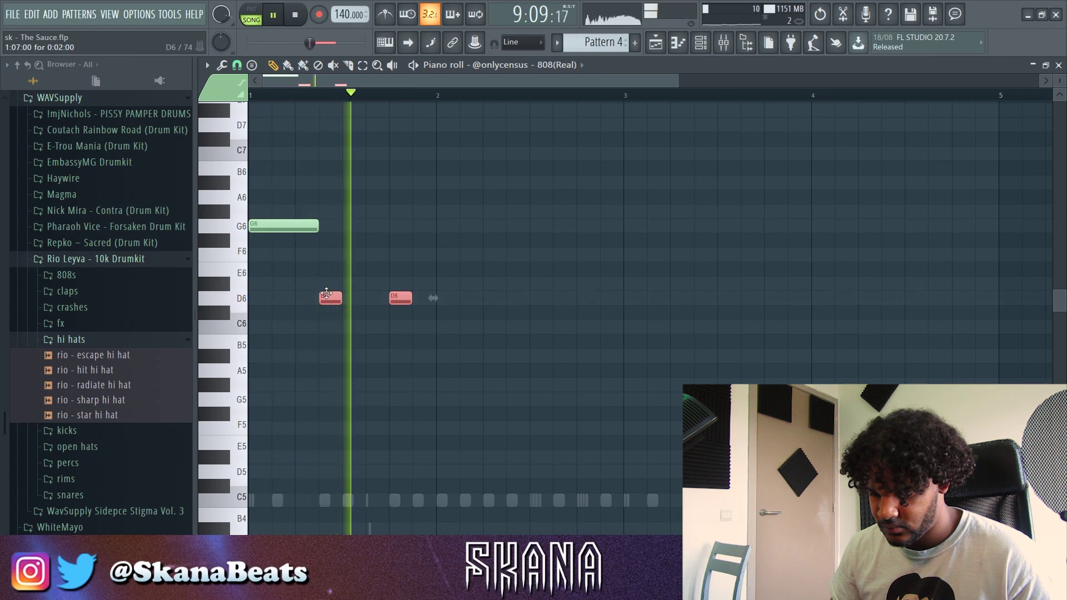
pyautogui.hotkey('ctrl', 'd')
pyautogui.click(560, 297)
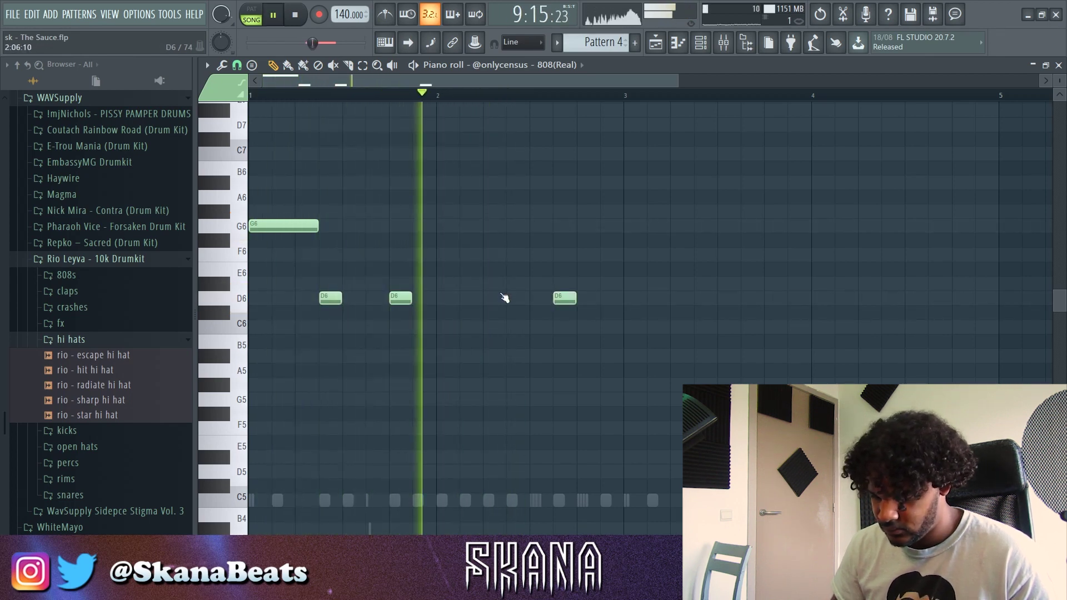
pyautogui.hotkey('ctrl', 'l')
# - Add two-step D6 808 notes at 2:09 and 2:13, auditioning the line between additions
pyautogui.press('space')
pyautogui.moveTo(523, 299); pyautogui.dragTo(528, 303)
pyautogui.press('space')
pyautogui.click(587, 300)
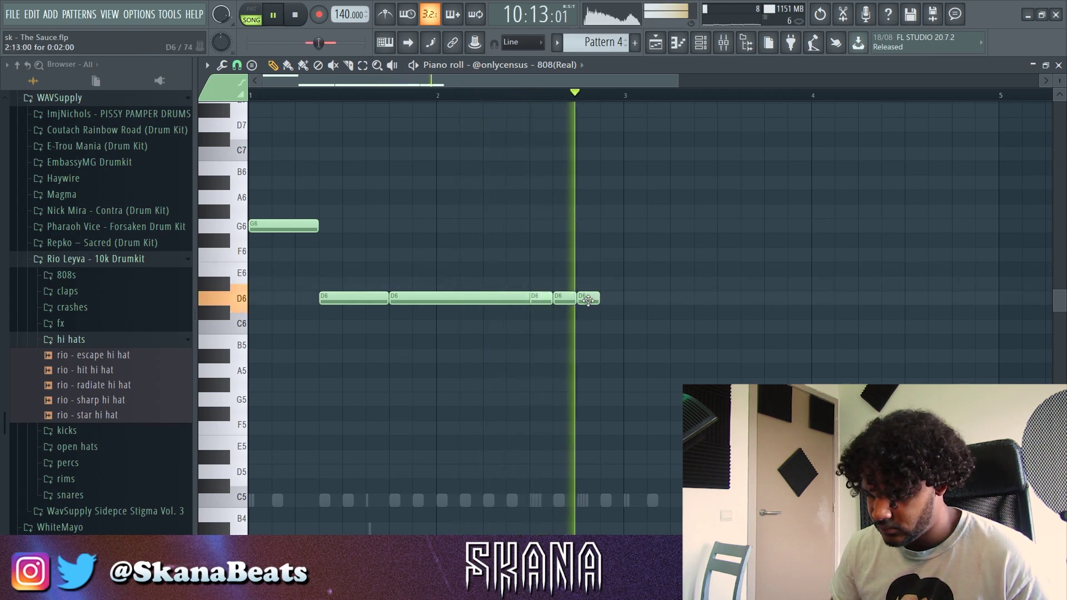
pyautogui.press('space')
# - Place a two-step A5 808 note at 2:15, raise it an octave to A6, and audition it
pyautogui.moveTo(596, 301); pyautogui.dragTo(616, 301)
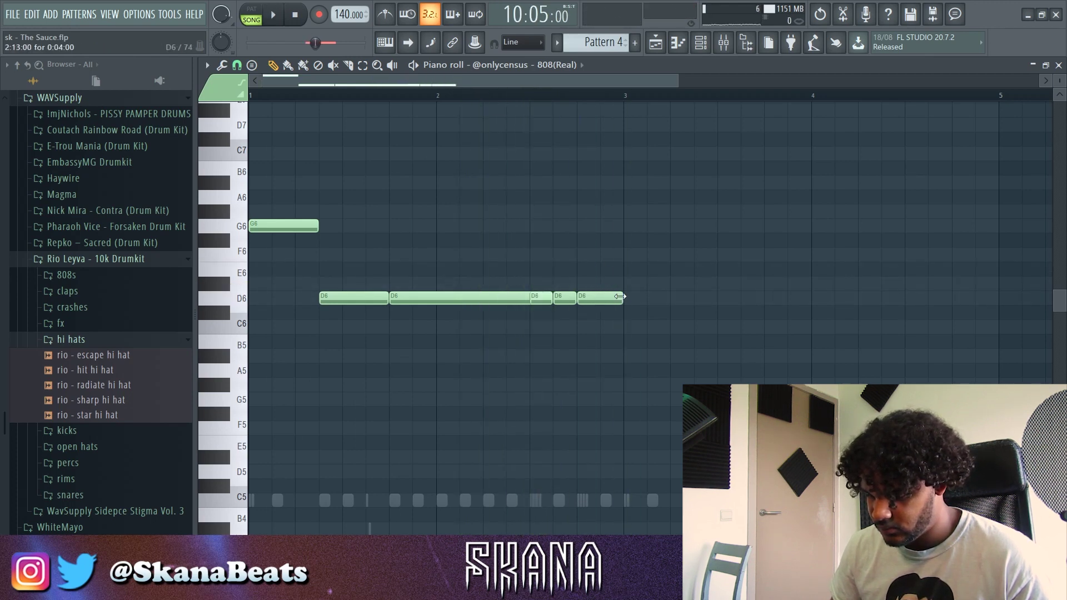
pyautogui.doubleClick(610, 296)
pyautogui.click(606, 374)
pyautogui.press('space')
pyautogui.moveTo(609, 300); pyautogui.dragTo(614, 371)
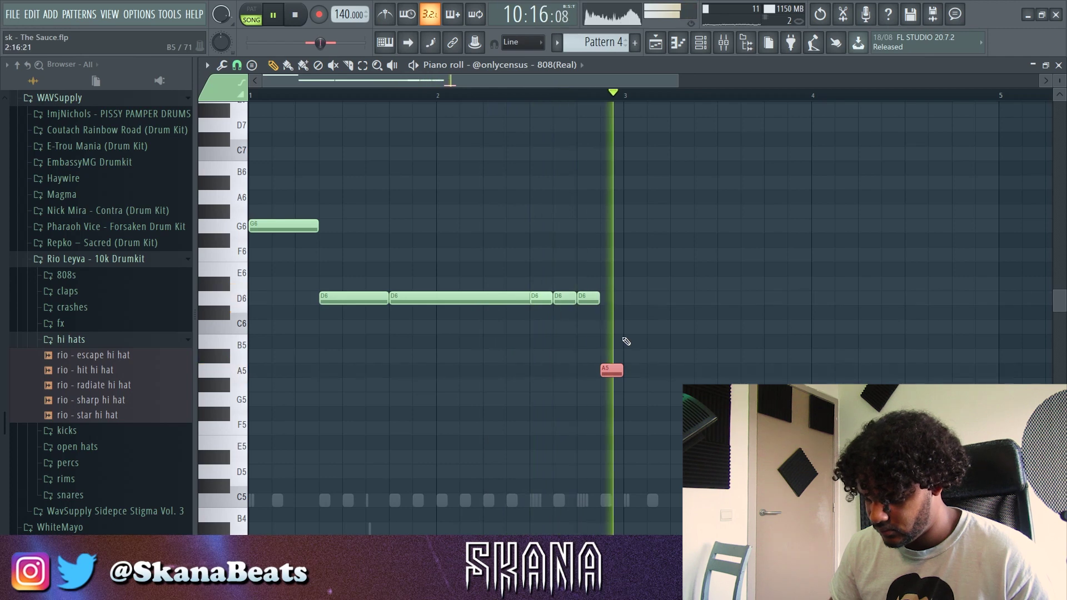
pyautogui.hotkey('ctrl', 'Up')
pyautogui.rightClick(618, 296)
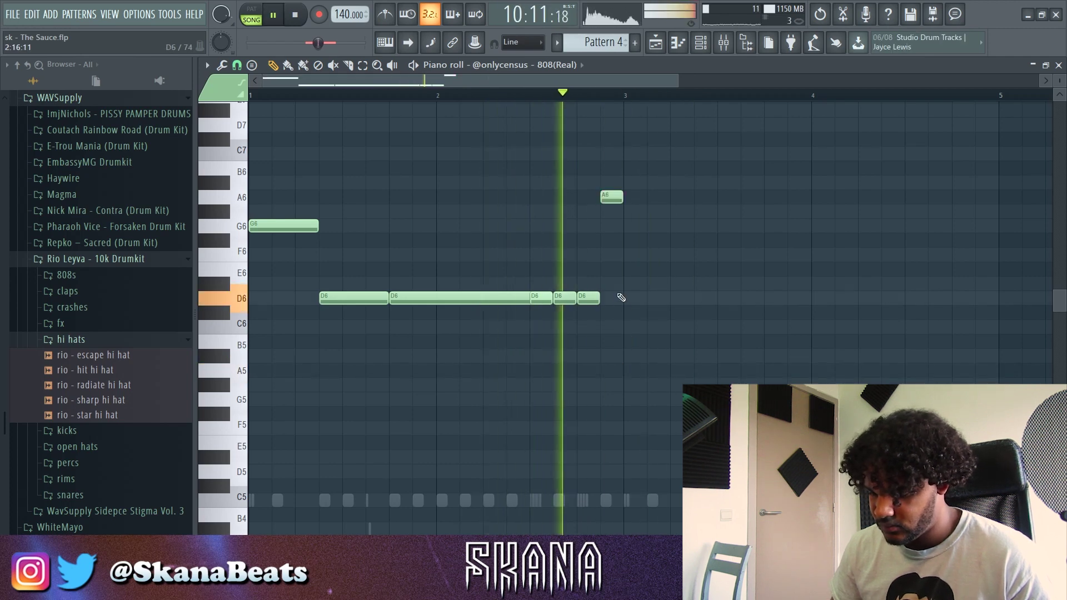
pyautogui.press('space')
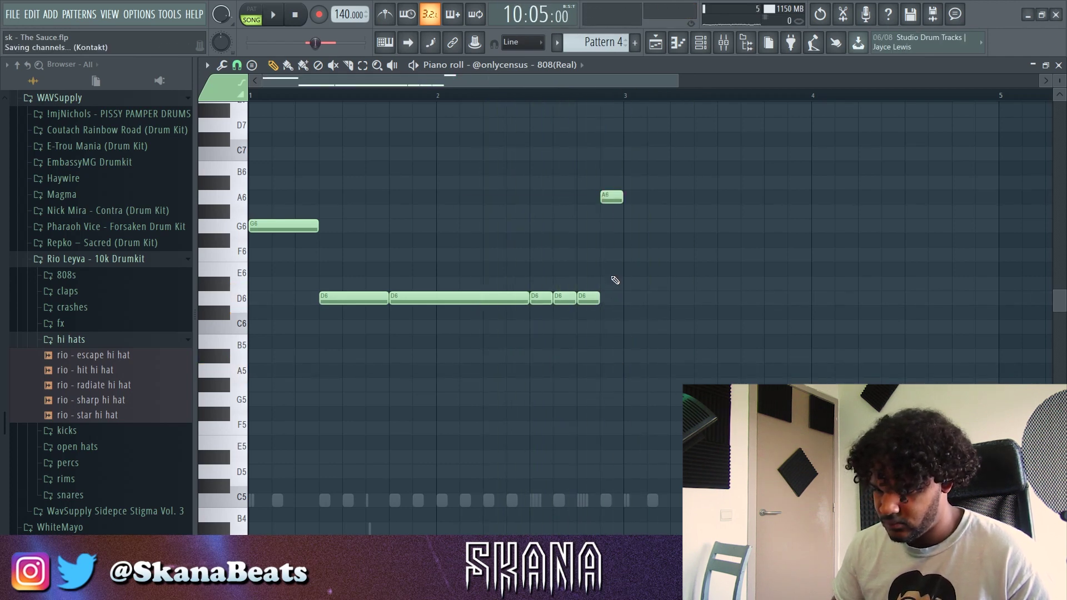
# - Raise the D6 808 note at 2:13 an octave to D7 and audition the line
pyautogui.press('space')
pyautogui.press('space')
pyautogui.hotkey('ctrl', 'Up')
pyautogui.press('space')
pyautogui.press('space')
pyautogui.click(605, 199)
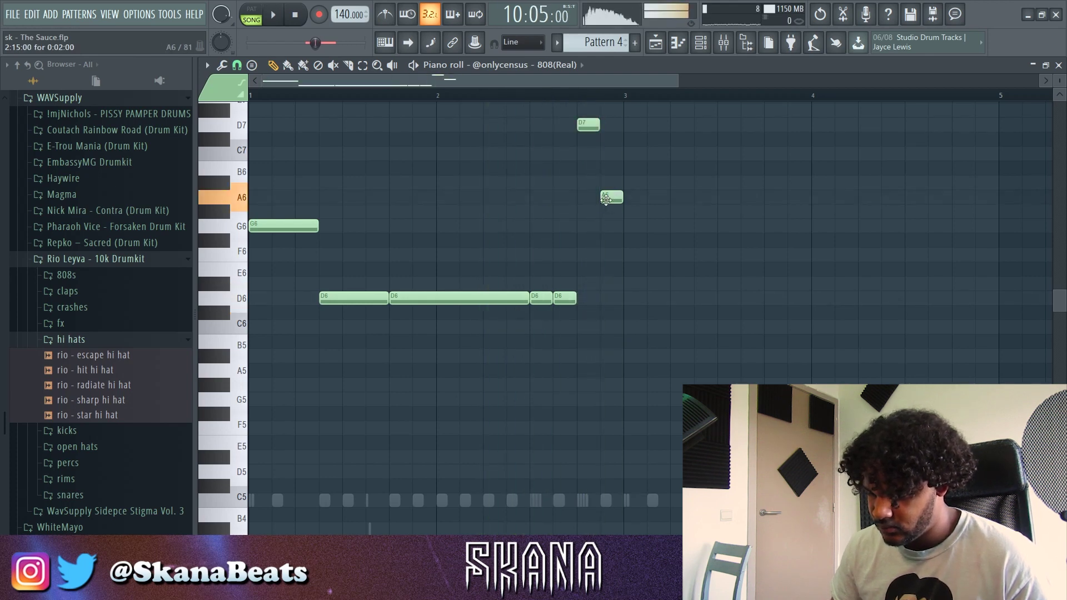
# - Duplicate the two-bar 808 line into bars 3 and 4 and play it back
pyautogui.hotkey('ctrl', 'b')
pyautogui.keyDown('ctrl'); pyautogui.rightClick(619, 266); pyautogui.keyUp('ctrl')
pyautogui.scroll(3, 589, 433)
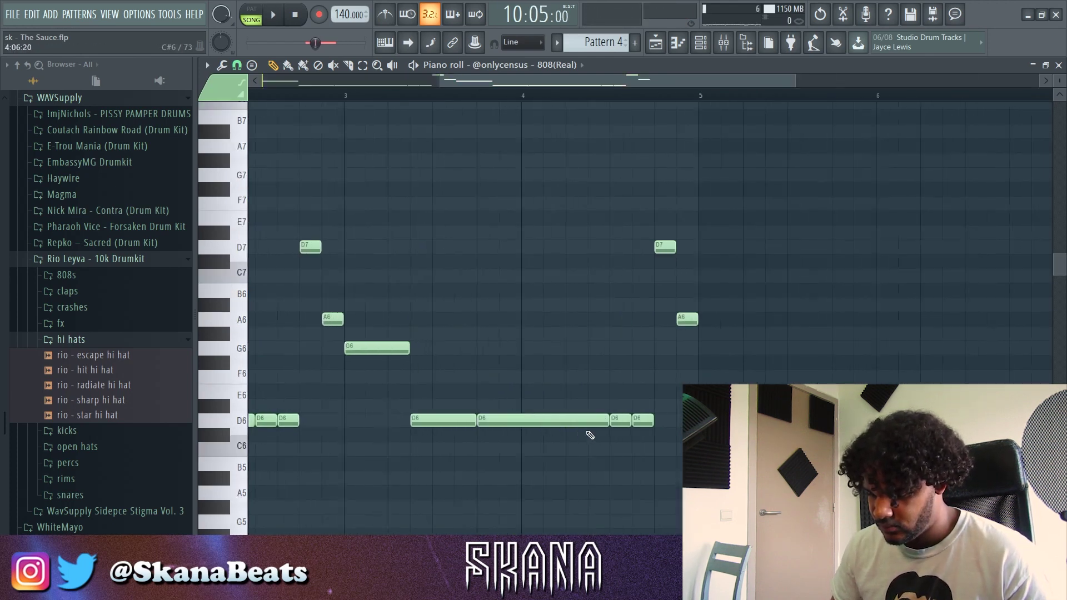
pyautogui.press('space')
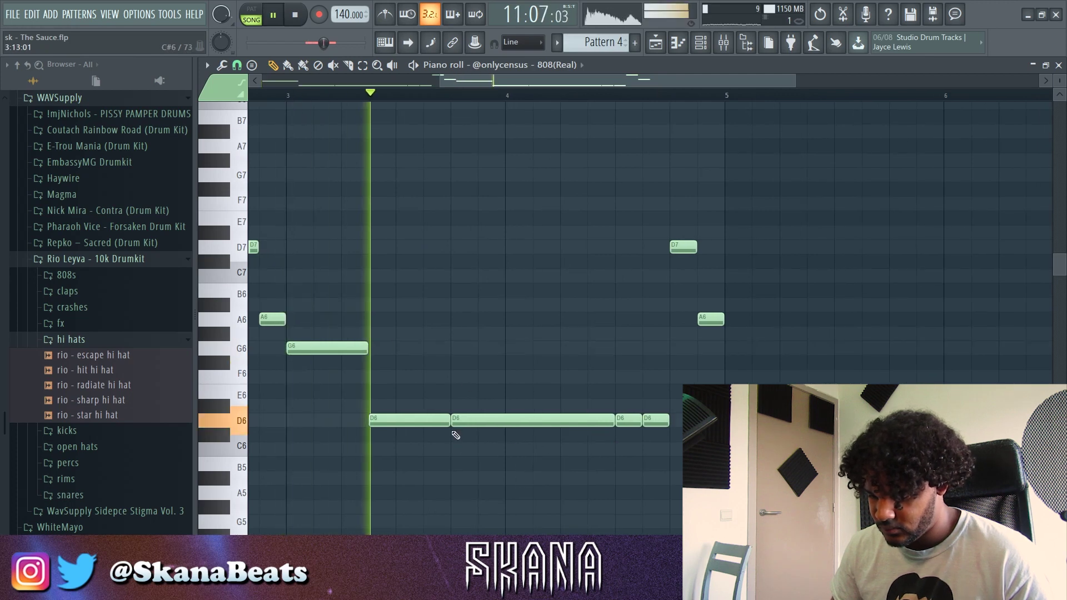
pyautogui.press('space')
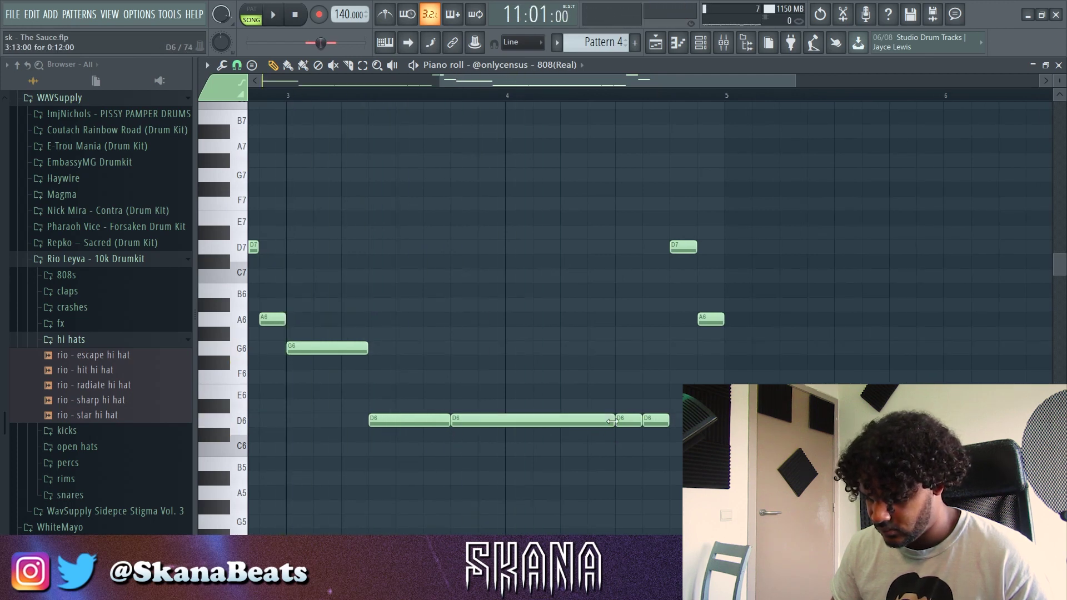
# - Shorten the long D6 808 note by two steps and fill 4:07 with a D6 note chopped into a fast roll
pyautogui.moveTo(608, 420); pyautogui.dragTo(592, 421)
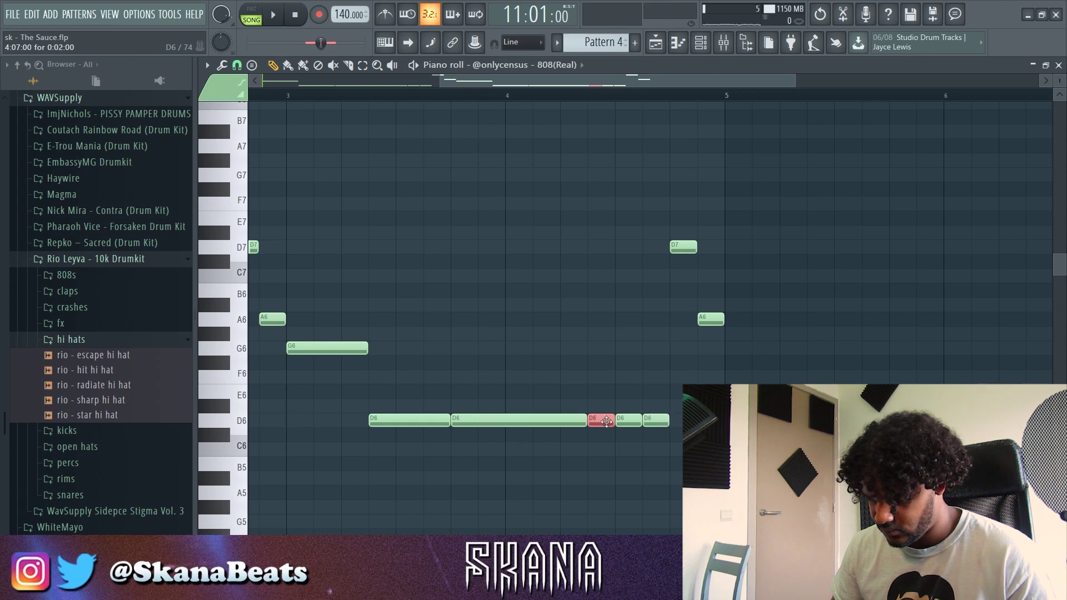
pyautogui.hotkey('ctrl', 'u')
pyautogui.press('space')
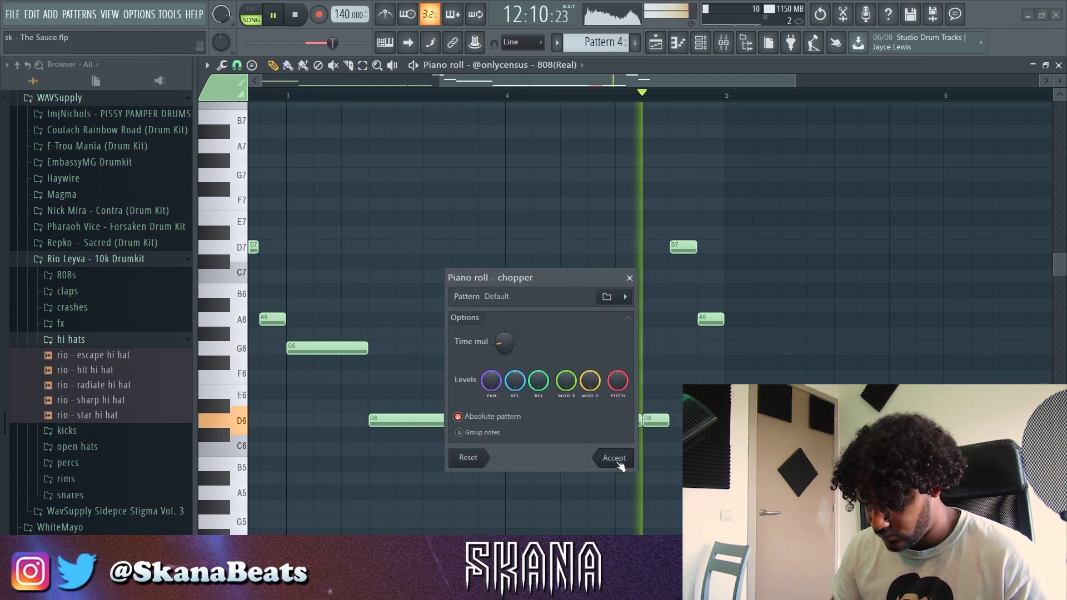
pyautogui.click(604, 441)
pyautogui.click(629, 523)
pyautogui.rightClick(631, 527)
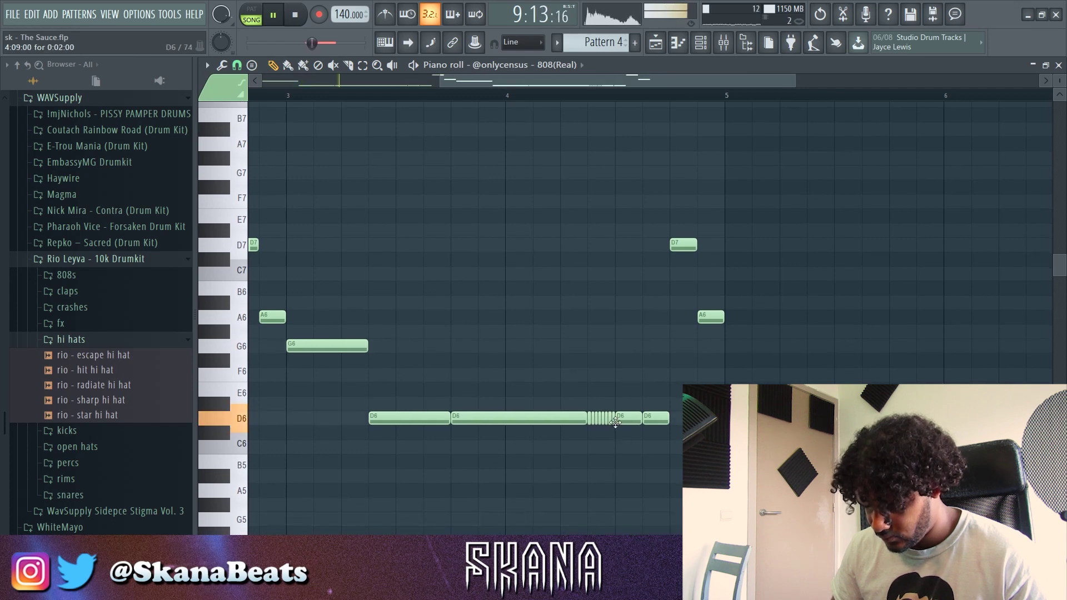
# - Draw a rising velocity ramp across the D6 roll and chop the D7 808 note at 4:13 into four notes
pyautogui.moveTo(609, 533); pyautogui.dragTo(609, 383)
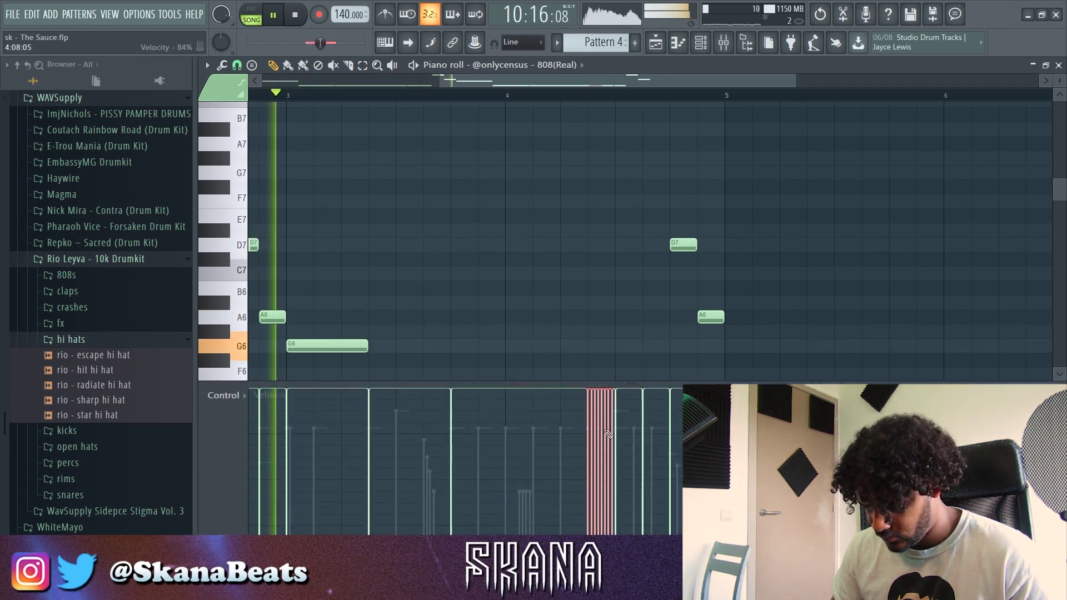
pyautogui.moveTo(588, 532); pyautogui.dragTo(616, 399)
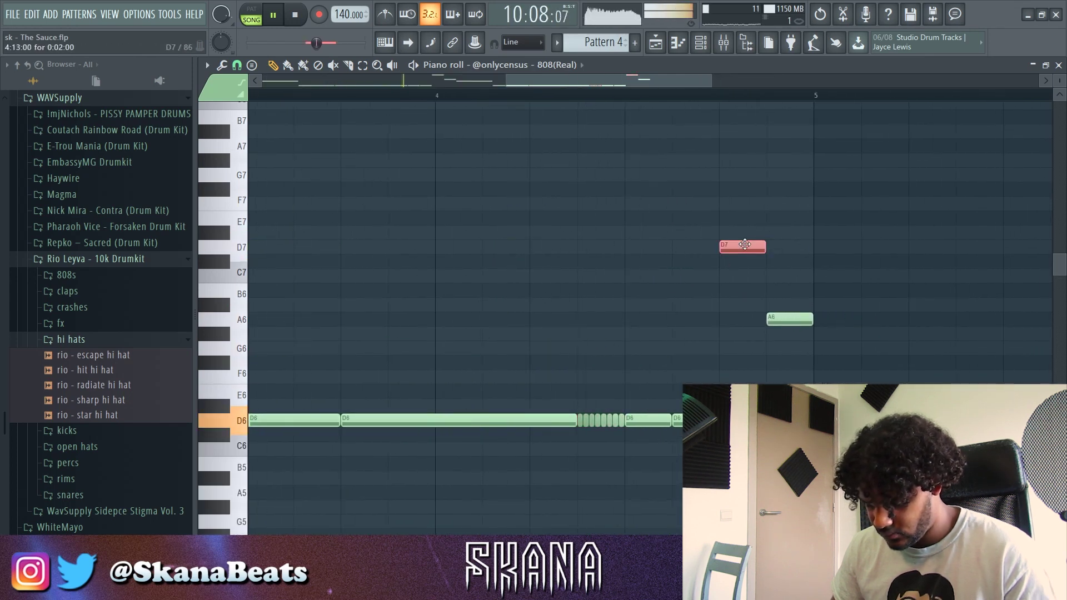
pyautogui.hotkey('alt', 'u')
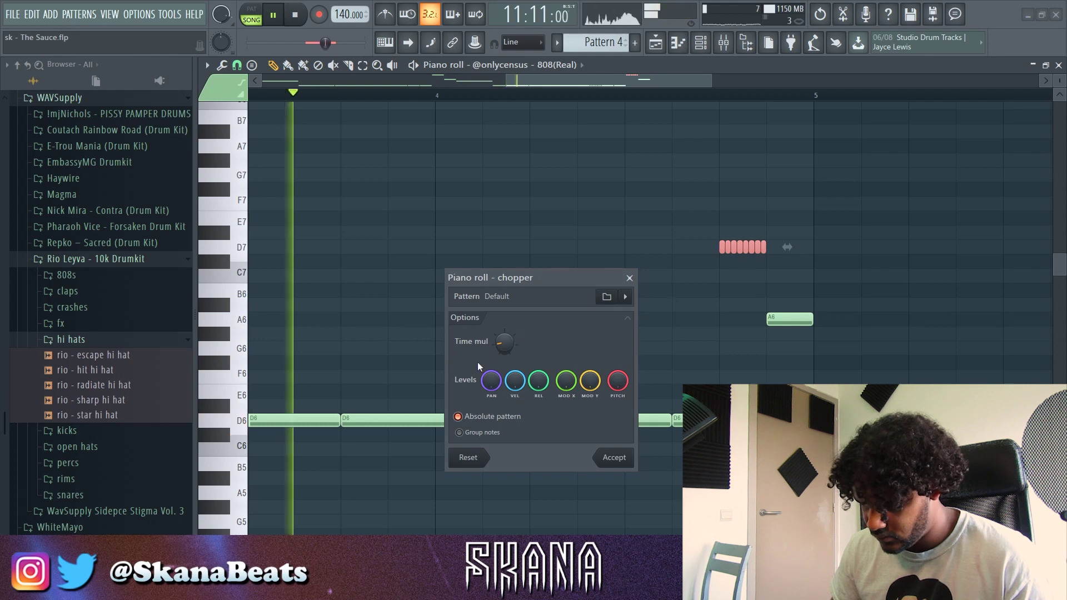
pyautogui.click(614, 457)
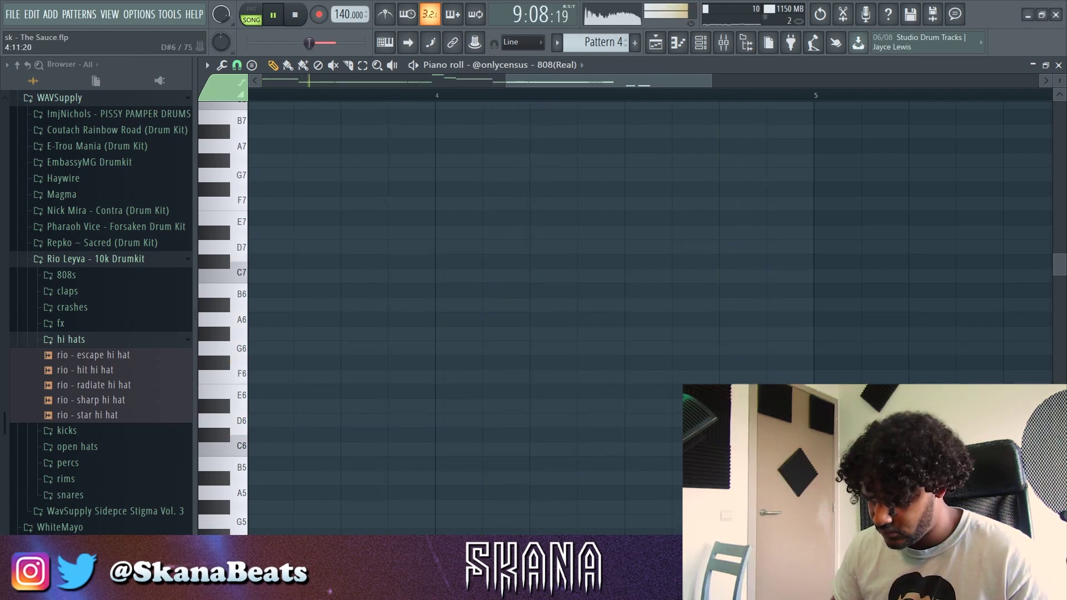
pyautogui.scroll(-4, 692, 332)
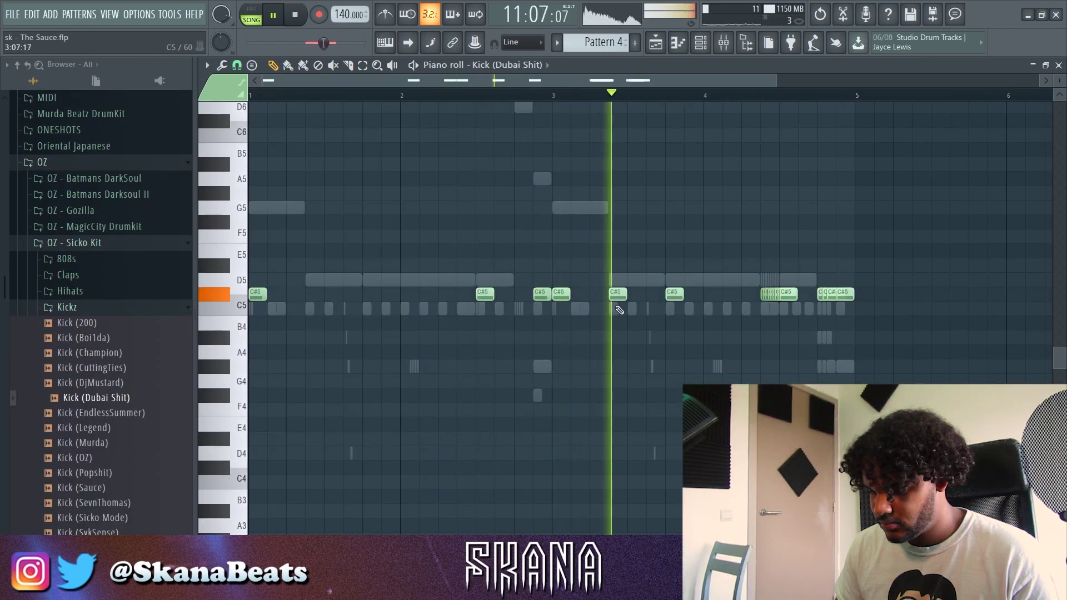
# - Delete the C#5 kicks at 3:13 and from 4:07 to the end of bar 4, then place a single kick at 4:07
pyautogui.rightClick(674, 294)
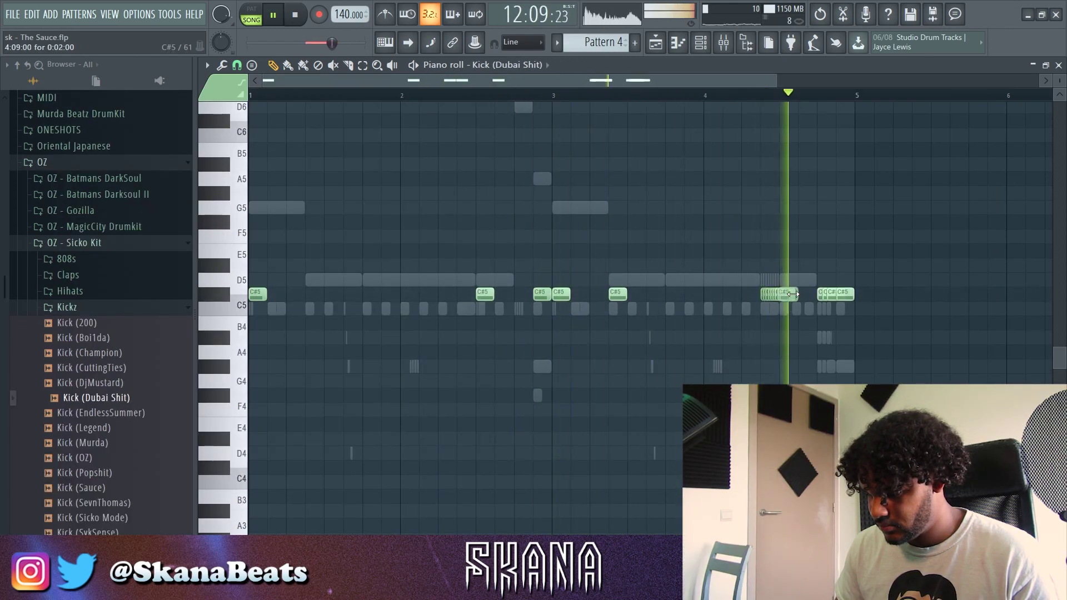
pyautogui.rightClick(836, 293)
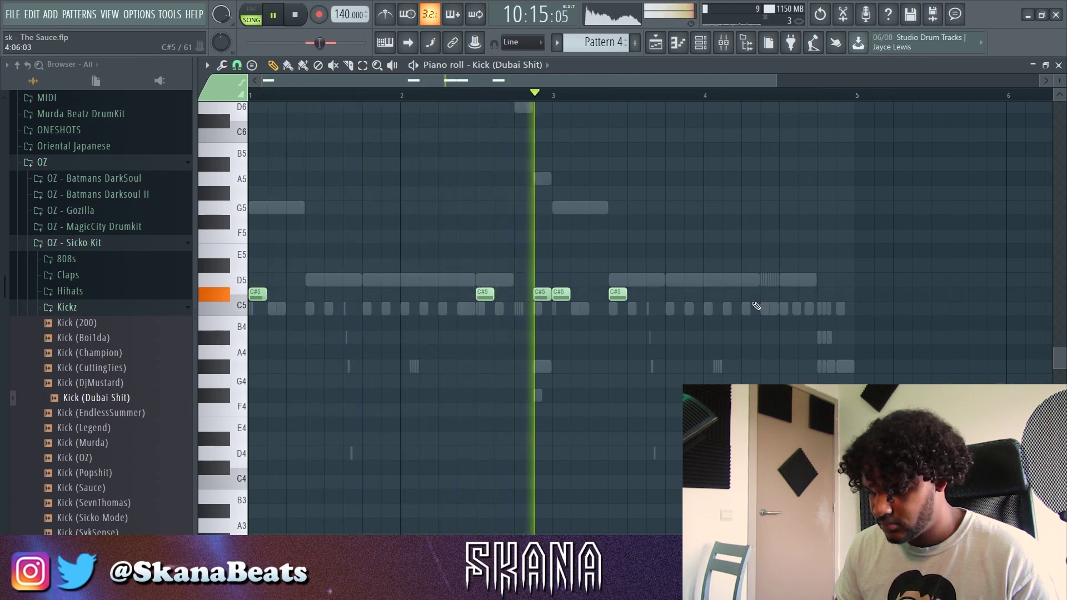
pyautogui.click(769, 295)
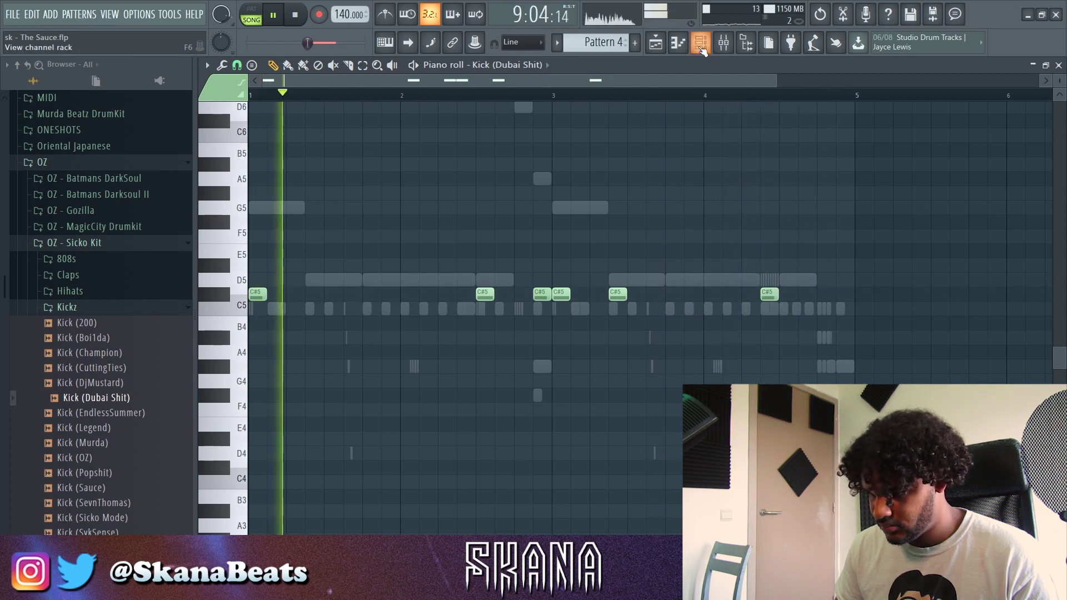
# - Stop playback and preview the Kick (Murda) sample from the OZ Sicko Kit with the channel rack open
pyautogui.press('F6')
pyautogui.press('space')
pyautogui.click(105, 445)
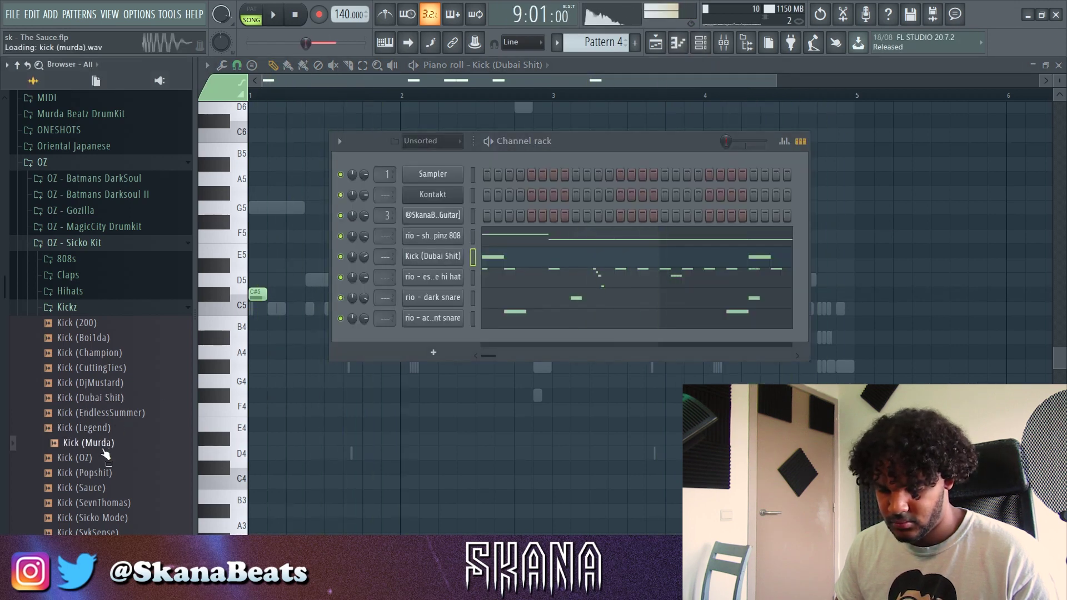
pyautogui.press('F6')
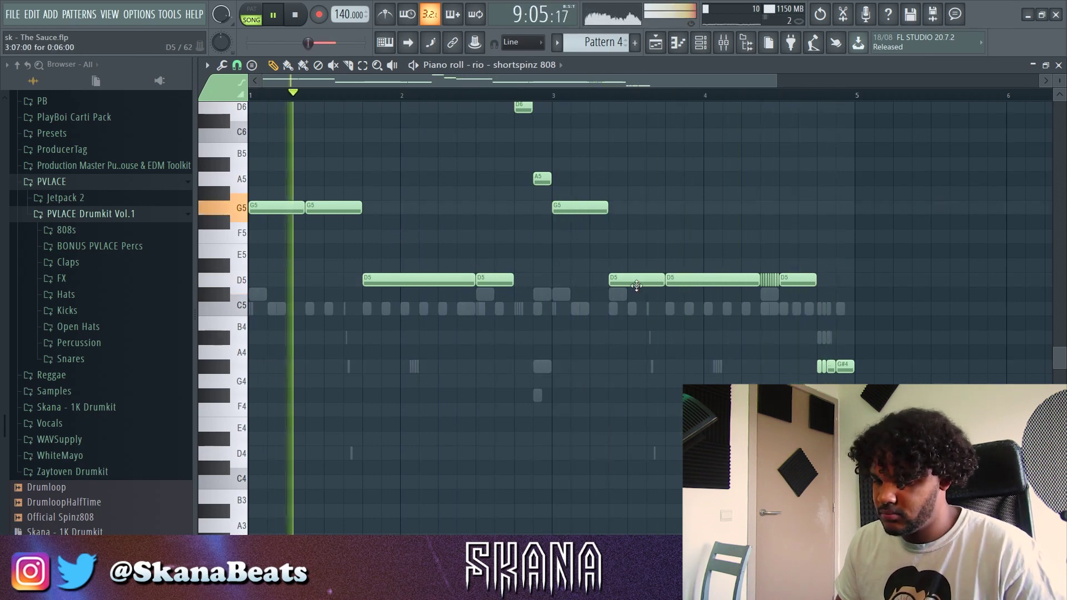
# - Raise the 808 note at 3:07 from D5 to G5
pyautogui.moveTo(630, 281); pyautogui.dragTo(638, 211)
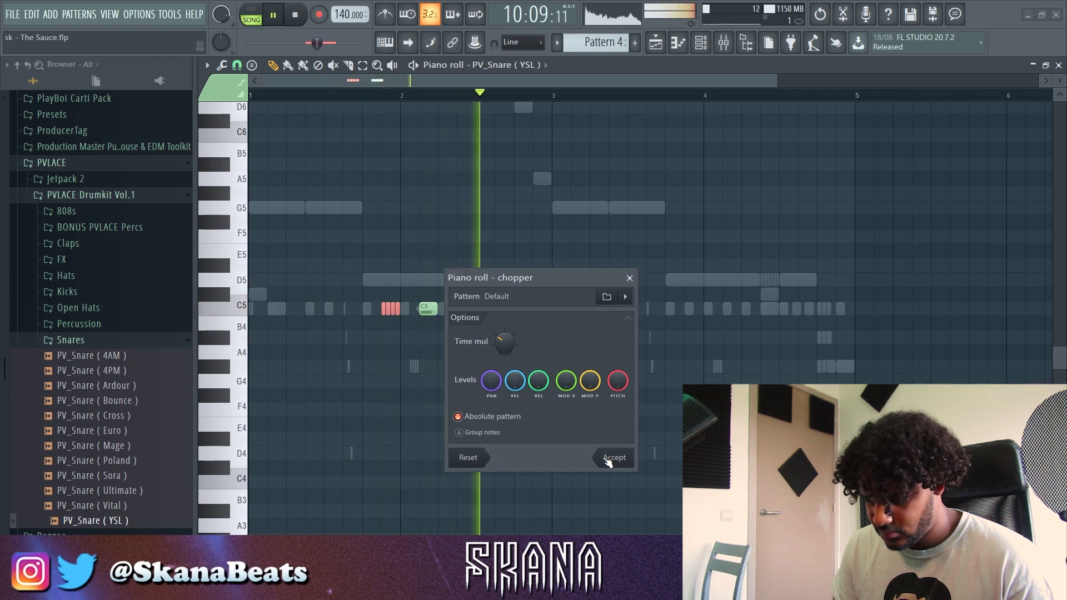
# - Chop the PV_Snare (YSL) note at 1:15 into a fast roll and trim it to four notes
pyautogui.click(614, 458)
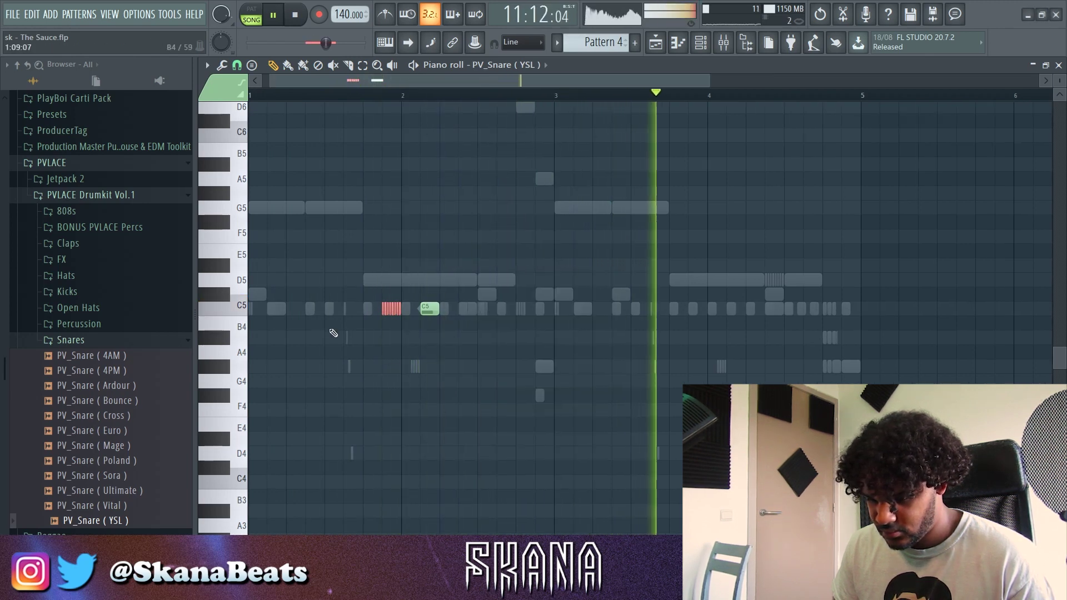
pyautogui.scroll(3, 331, 334)
pyautogui.rightClick(448, 311)
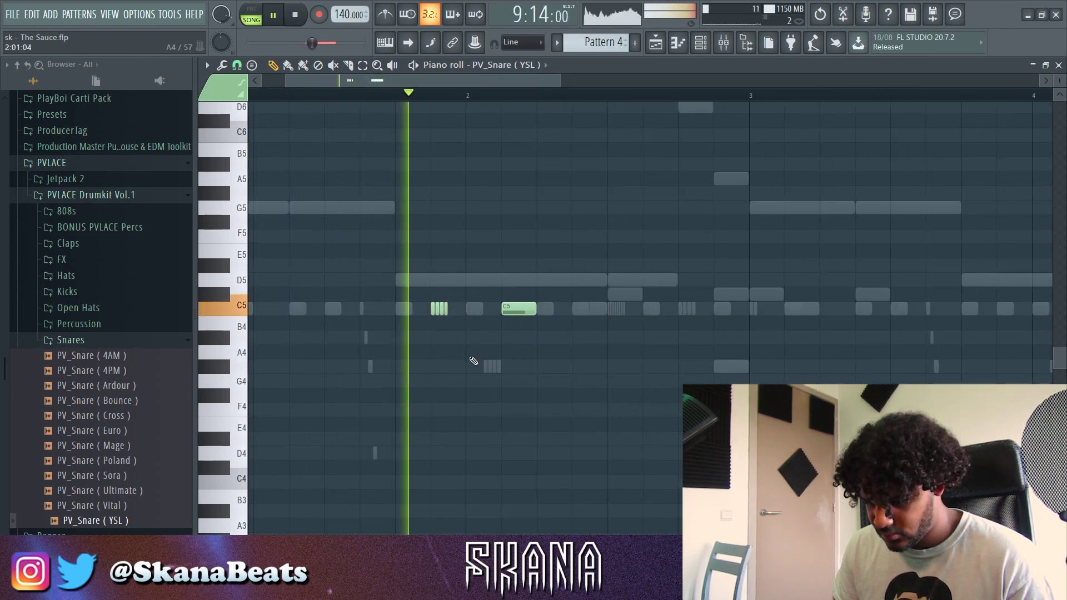
pyautogui.moveTo(461, 306); pyautogui.dragTo(431, 311)
pyautogui.press('space')
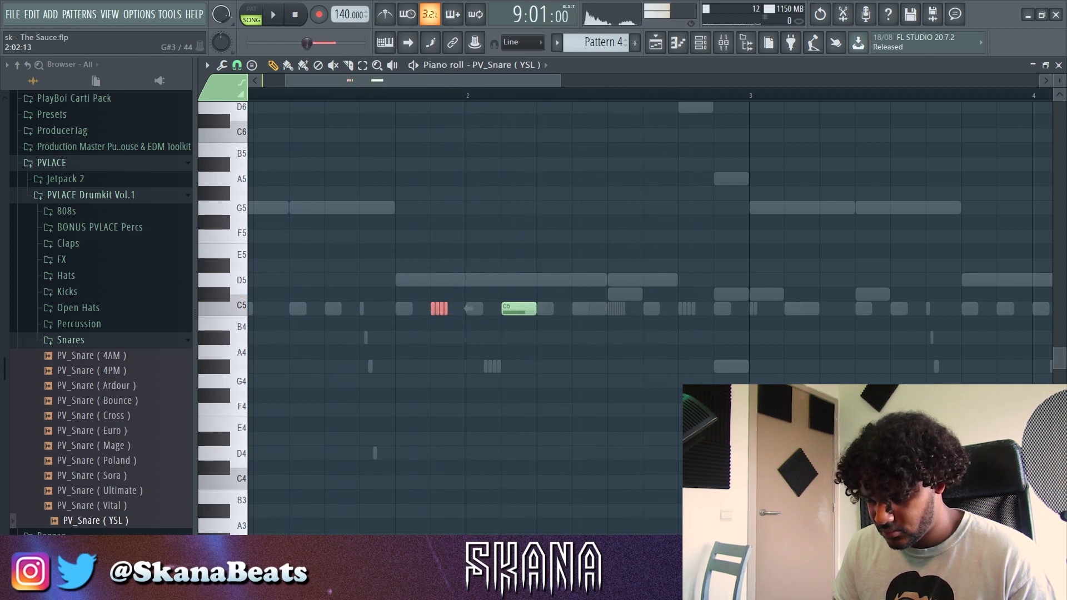
# - Move the four-note snare roll to G#4 at 1:13 and lower the velocity of the C5 snare hit at 2:03
pyautogui.moveTo(501, 436); pyautogui.dragTo(501, 421)
pyautogui.moveTo(435, 312); pyautogui.dragTo(399, 360)
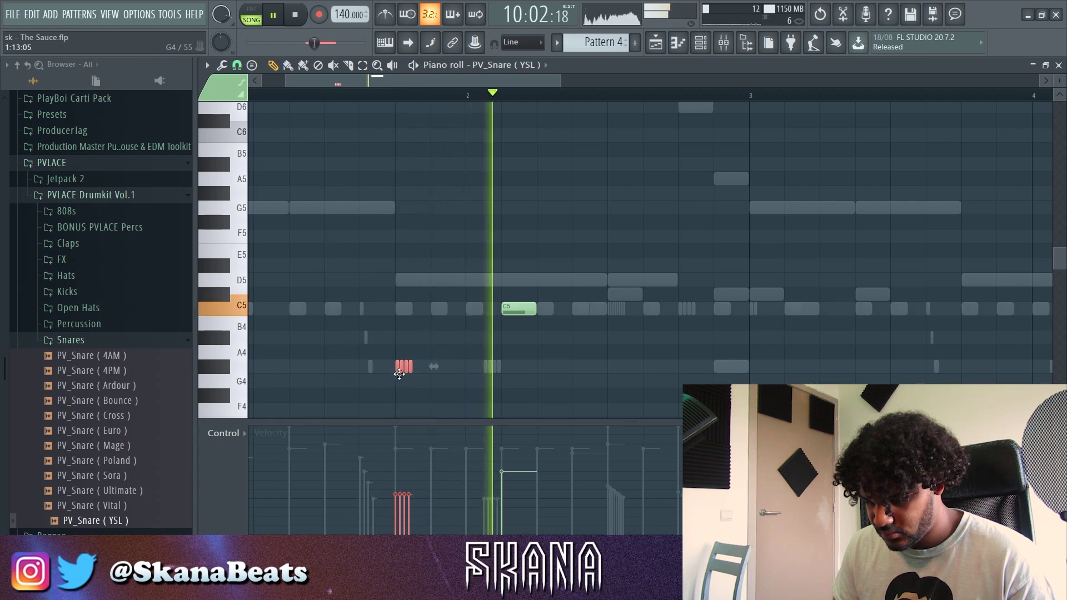
pyautogui.click(532, 304)
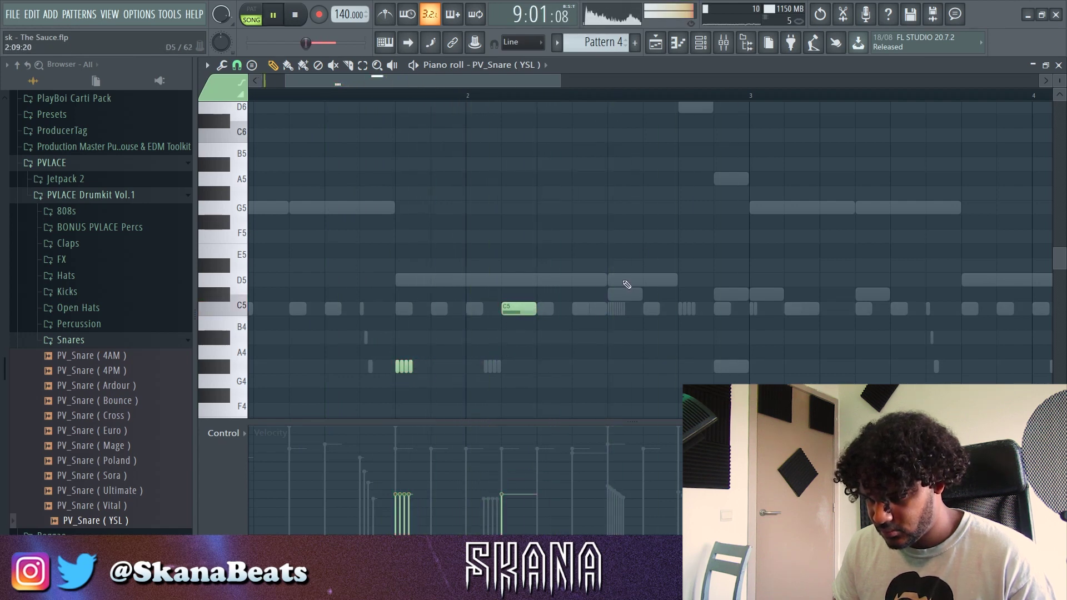
# - Duplicate the first two bars of PV_Snare (YSL) notes into bars 3 and 4 and save the project
pyautogui.moveTo(757, 101); pyautogui.dragTo(305, 245)
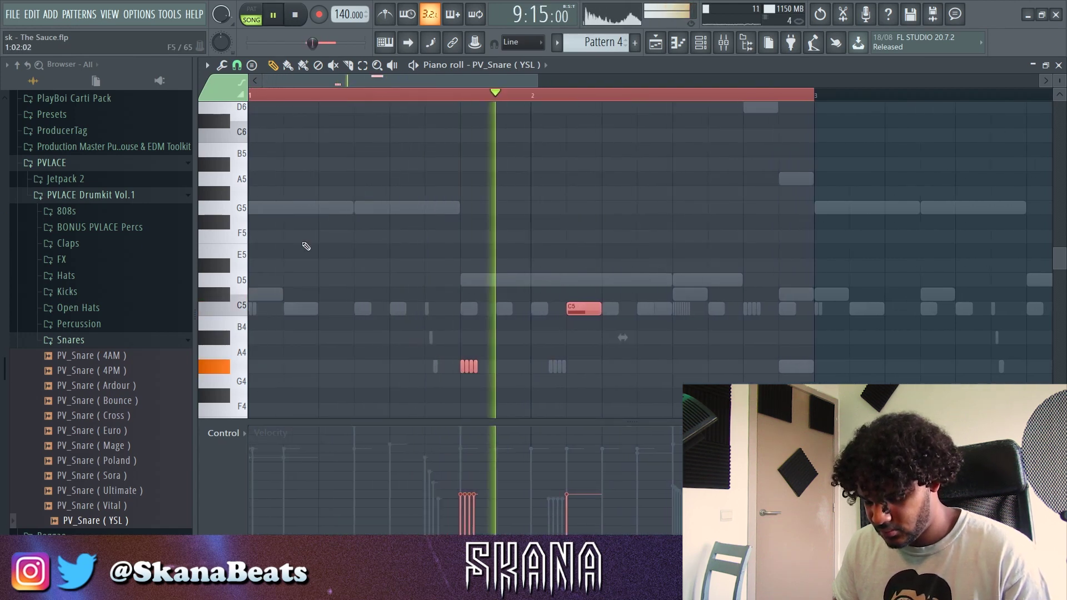
pyautogui.hotkey('ctrl', 'b')
pyautogui.hotkey('ctrl', 's')
pyautogui.keyDown('ctrl'); pyautogui.rightClick(543, 258); pyautogui.keyUp('ctrl')
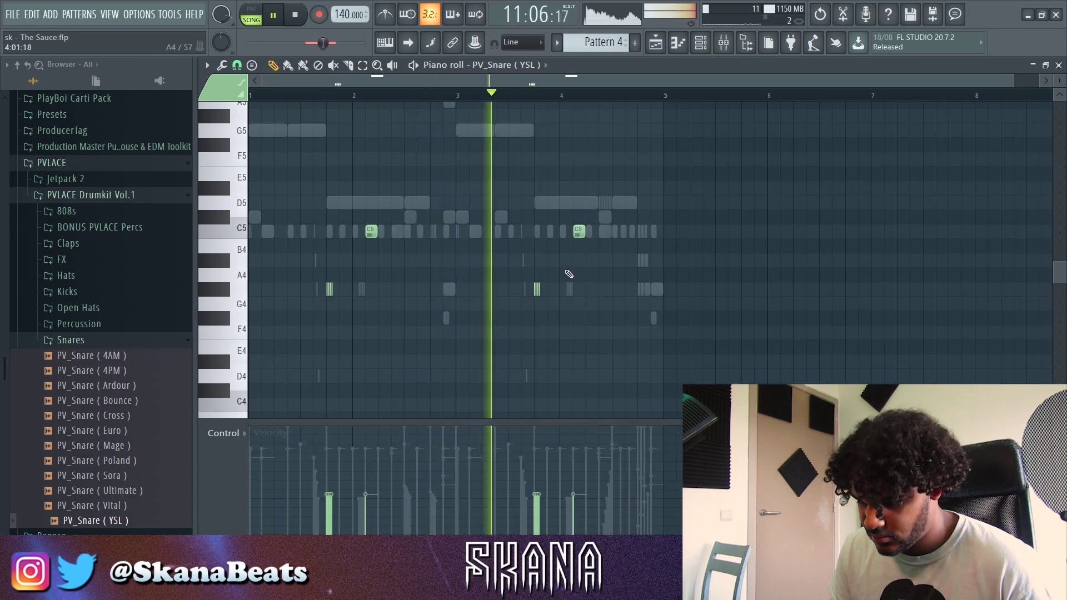
pyautogui.press('F6')
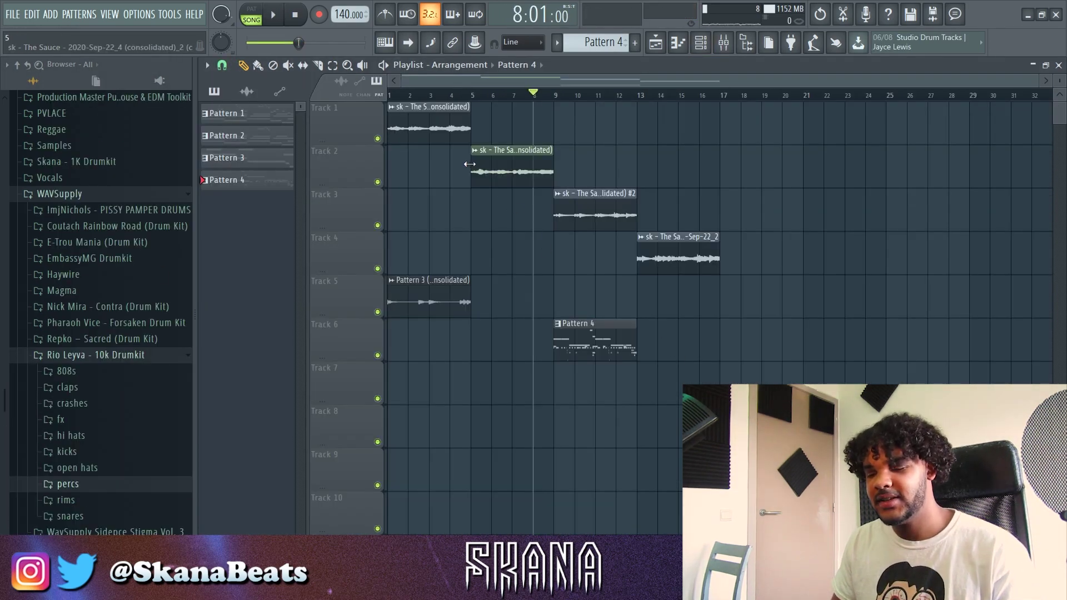
# - Look at the macro options for switching all audio clips to another mode
pyautogui.click(170, 14)
pyautogui.moveTo(225, 55)
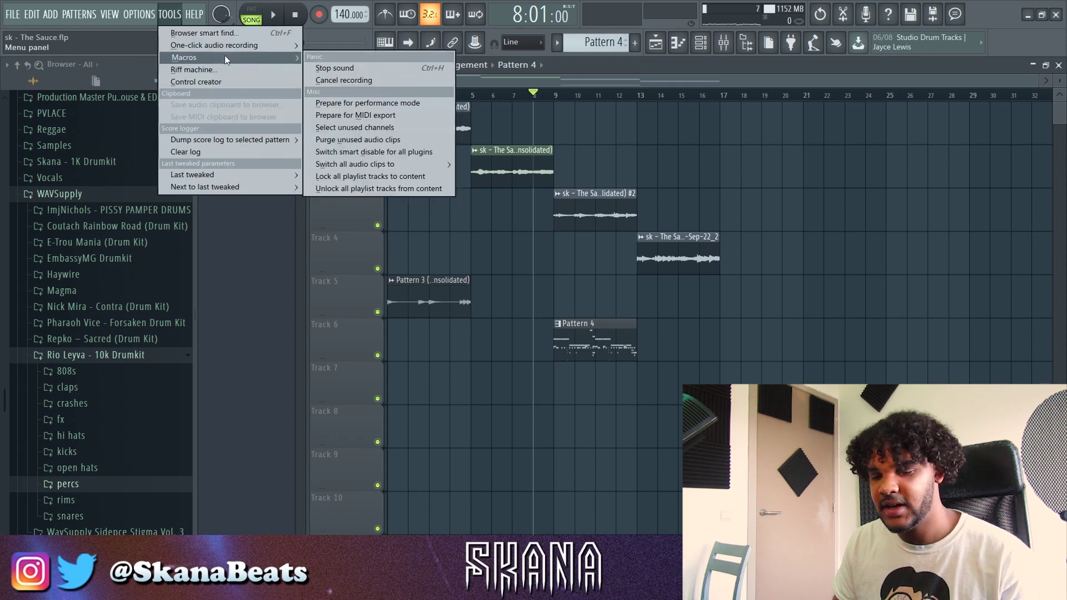
pyautogui.click(398, 165)
pyautogui.click(646, 335)
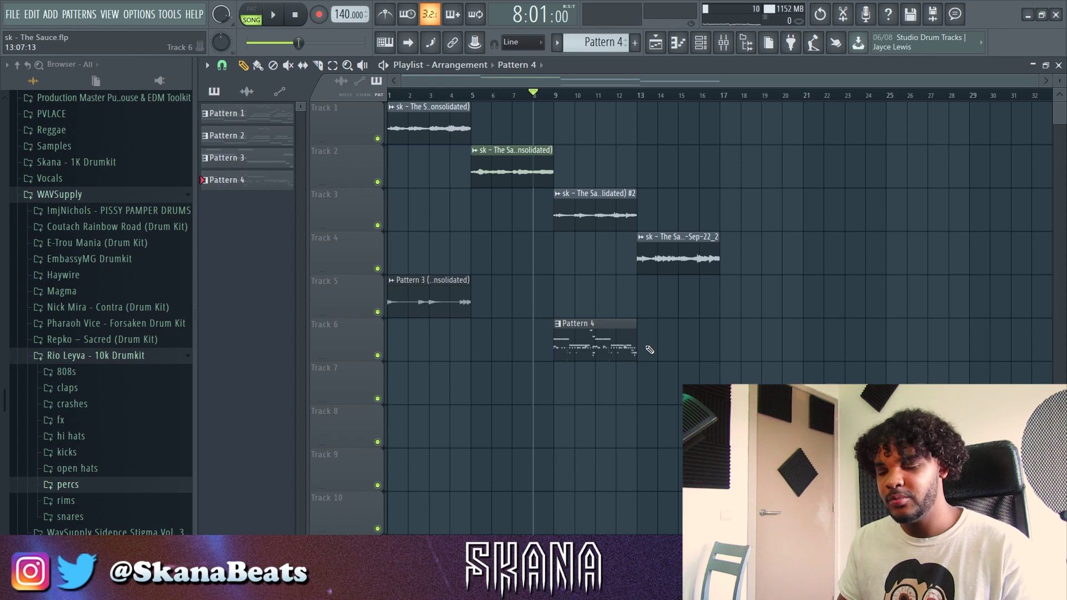
pyautogui.click(745, 47)
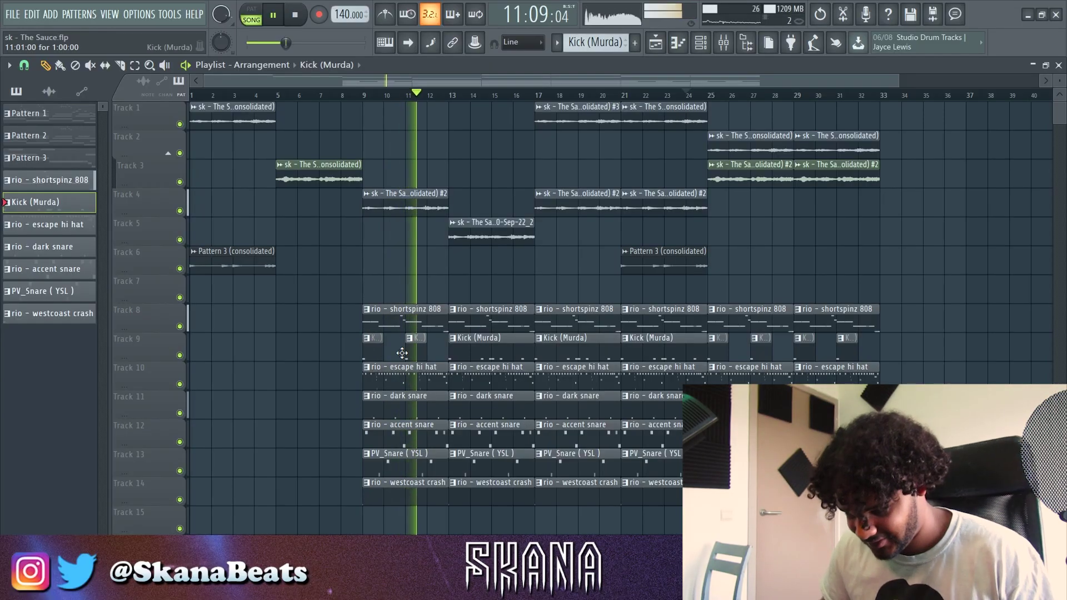
pyautogui.rightClick(461, 354)
pyautogui.click(460, 355)
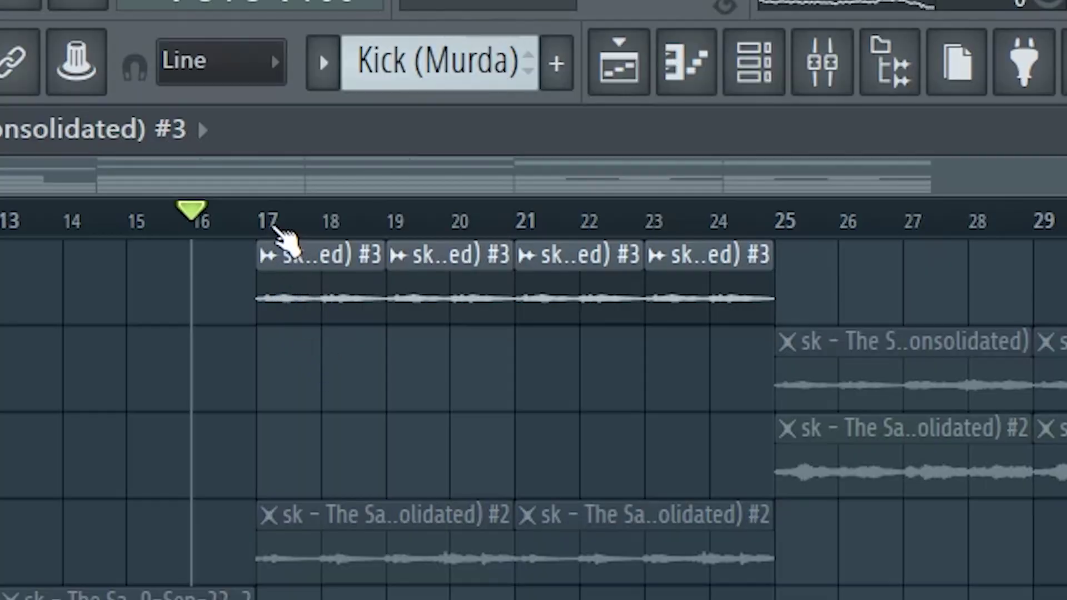
# - Audition melody tracks 1 and 4 on their own from bar 17, then unmute all playlist tracks
pyautogui.click(540, 96)
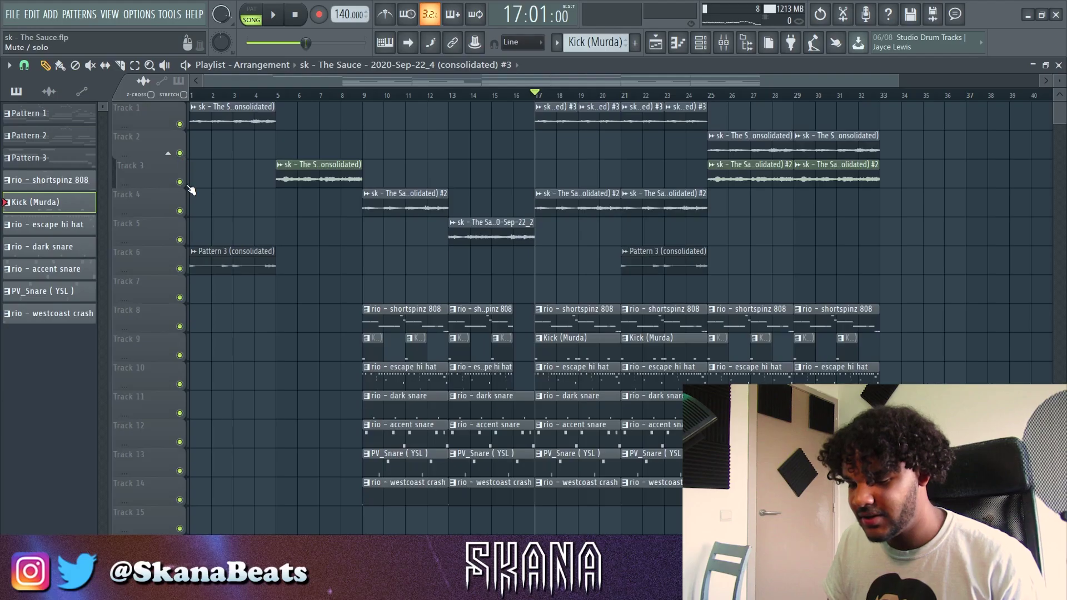
pyautogui.keyDown('ctrl'); pyautogui.click(179, 210); pyautogui.keyUp('ctrl')
pyautogui.click(179, 124)
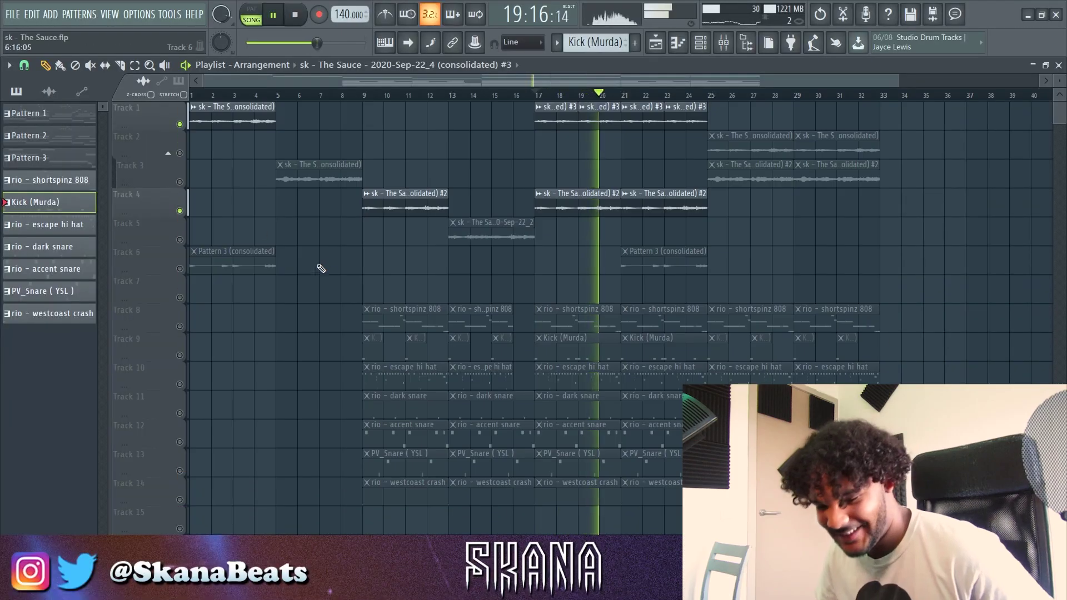
pyautogui.rightClick(184, 211)
pyautogui.rightClick(185, 210)
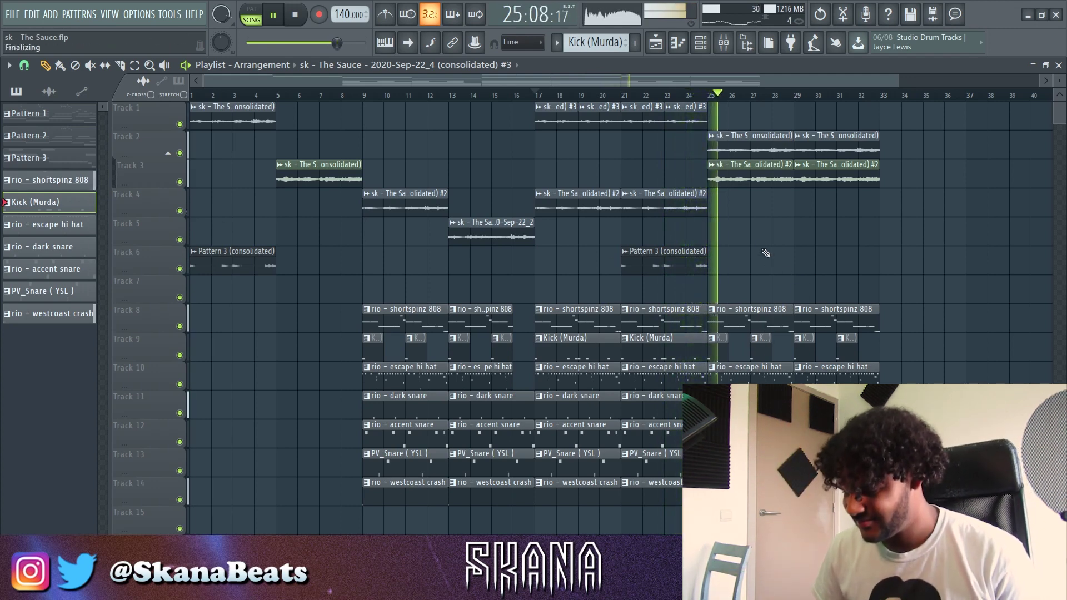
# - Undo a deletion of the Track 2 melody clip at bar 25 and delete the Track 3 clip below it instead
pyautogui.rightClick(757, 153)
pyautogui.hotkey('ctrl', 'z')
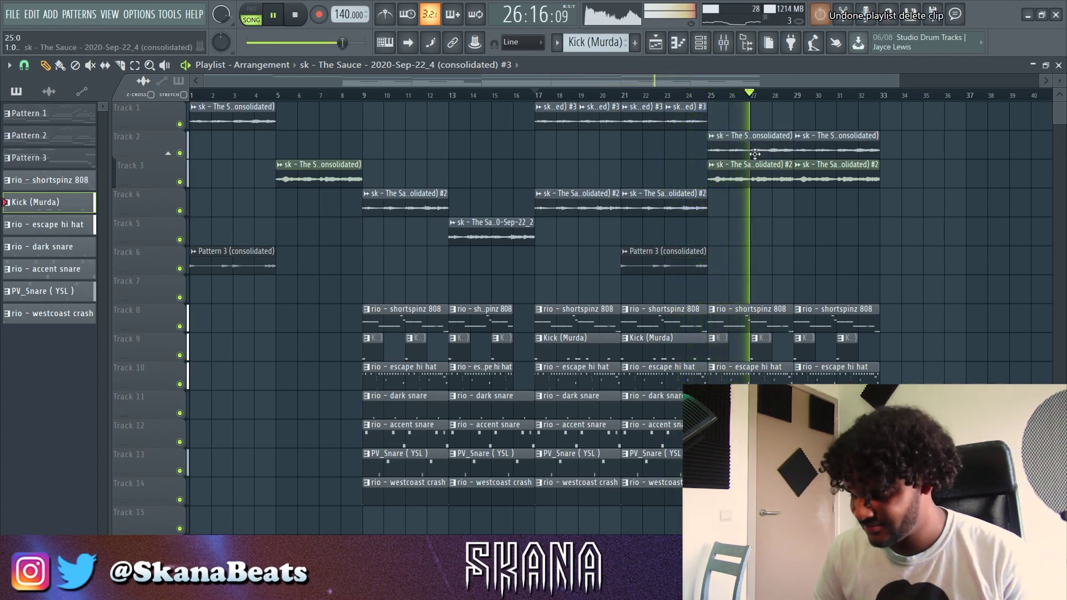
pyautogui.rightClick(760, 165)
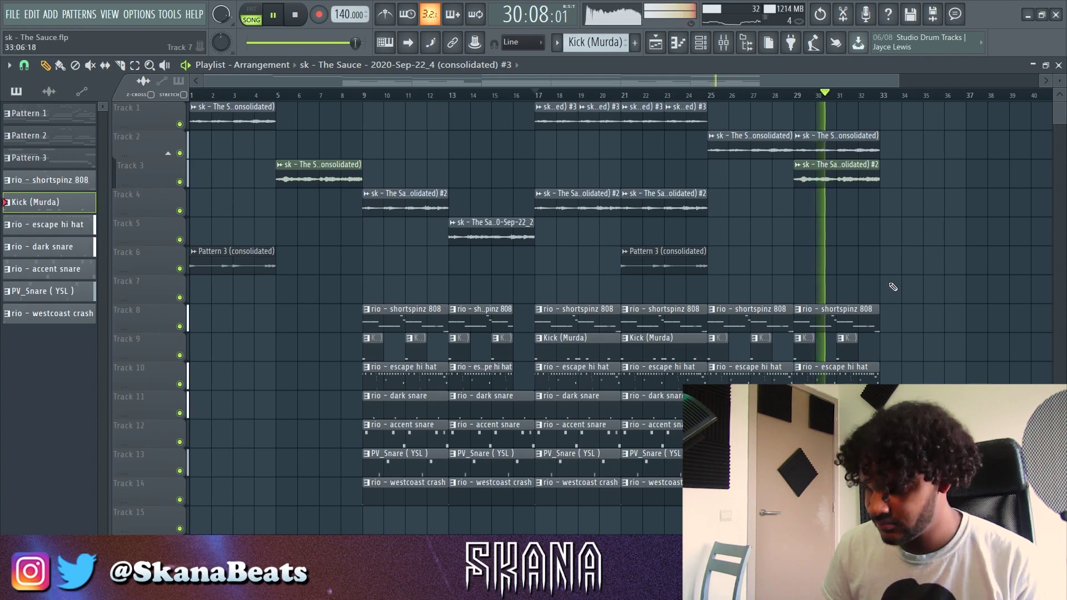
# - Duplicate the whole arrangement of bars 1 to 32 so the copy starts at bar 33
pyautogui.moveTo(917, 119); pyautogui.dragTo(195, 501)
pyautogui.hotkey('ctrl', 'b')
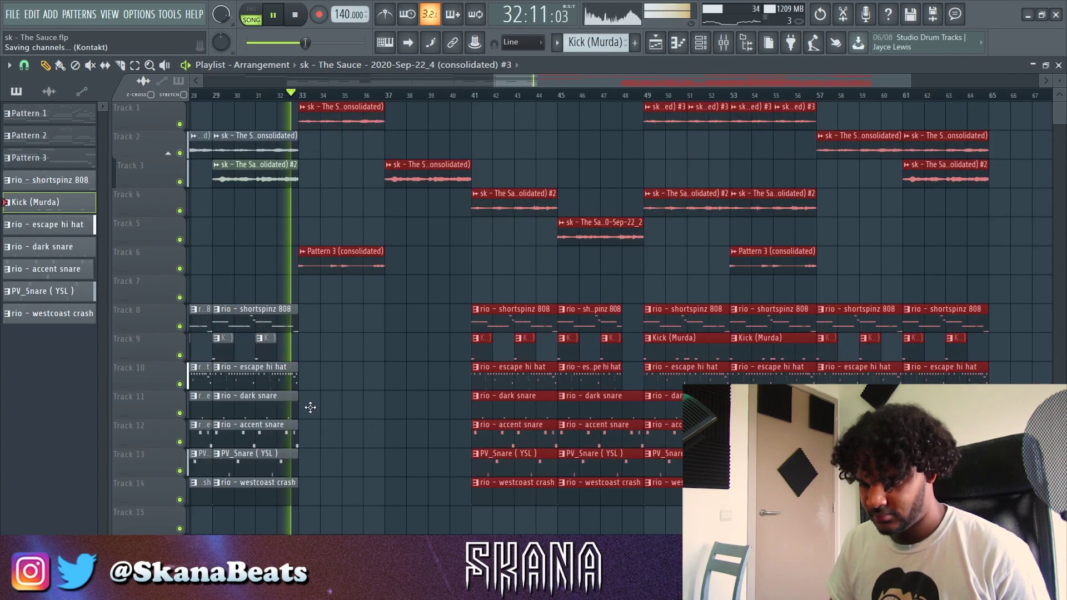
pyautogui.hotkey('ctrl', 'd')
# - Remove the copied Track 3 clip at bar 37 and move all clips from bar 41 onward back to bar 37
pyautogui.scroll(-3, 356, 357)
pyautogui.moveTo(629, 129); pyautogui.dragTo(1044, 511)
pyautogui.moveTo(645, 203); pyautogui.dragTo(601, 204)
pyautogui.click(617, 290)
pyautogui.scroll(6, 594, 293)
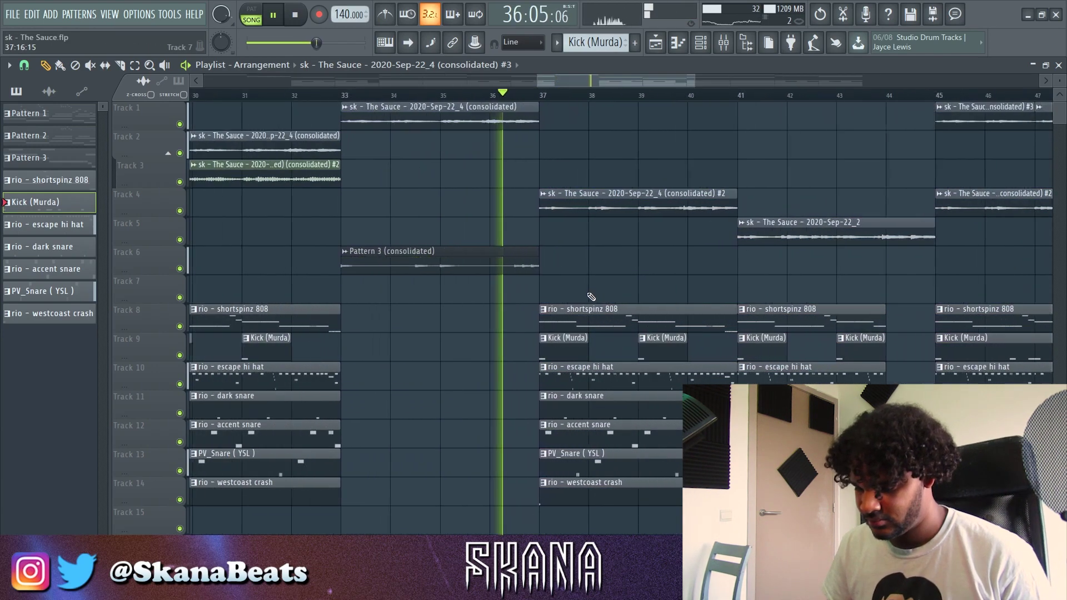
# - Choose a different snap-to-grid setting for the playlist
pyautogui.click(25, 66)
pyautogui.click(49, 236)
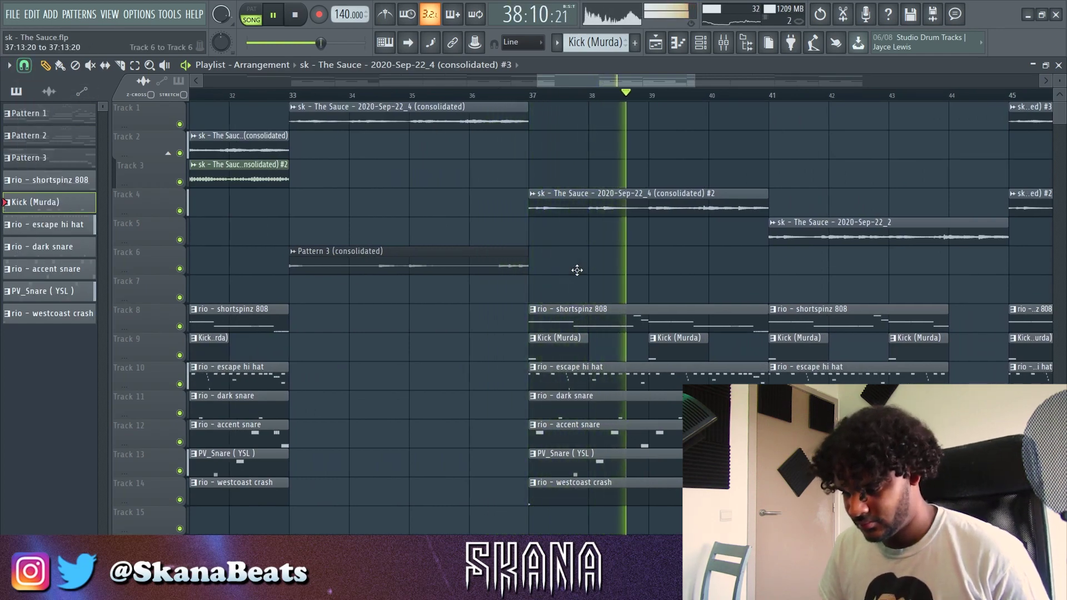
pyautogui.scroll(-6, 704, 79)
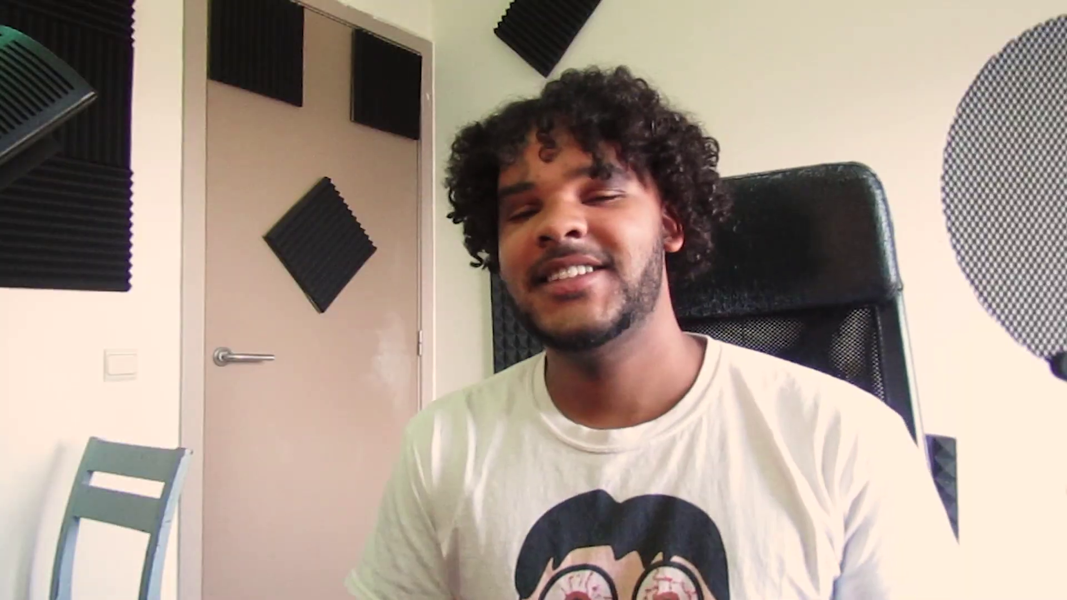